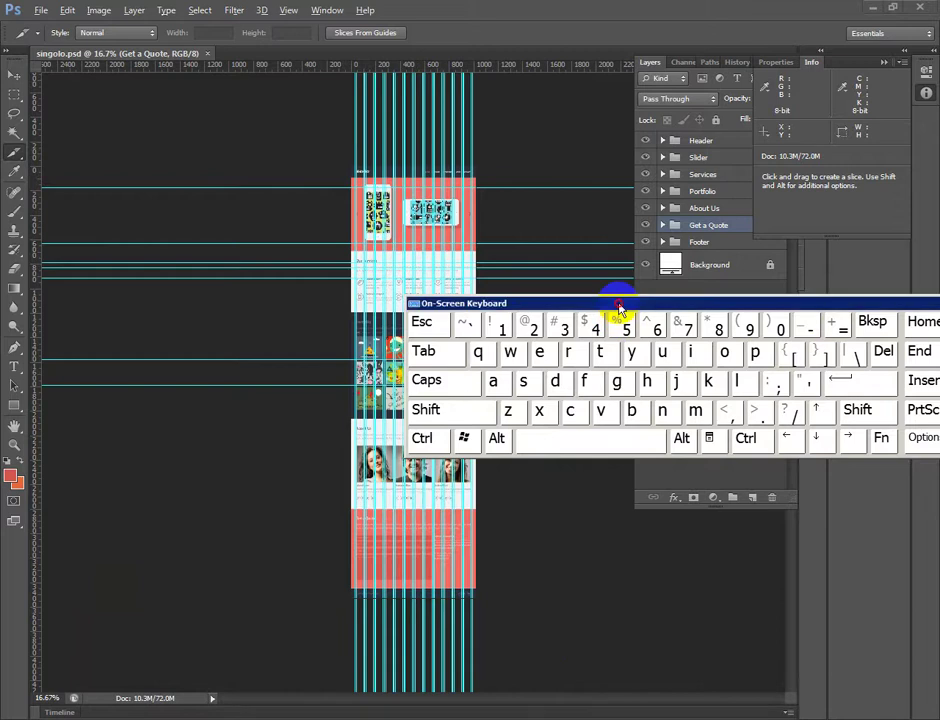
# Step: Move the on-screen keyboard over the lower part of the canvas and set the document view to 100% zoom
pyautogui.moveTo(616, 305); pyautogui.dragTo(378, 420)
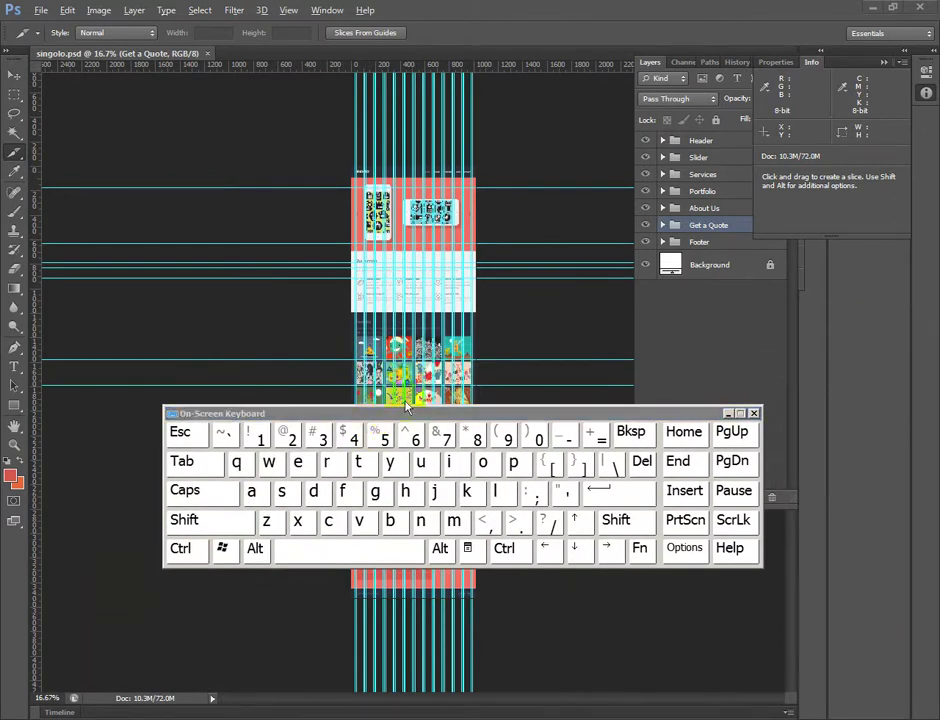
pyautogui.click(184, 553)
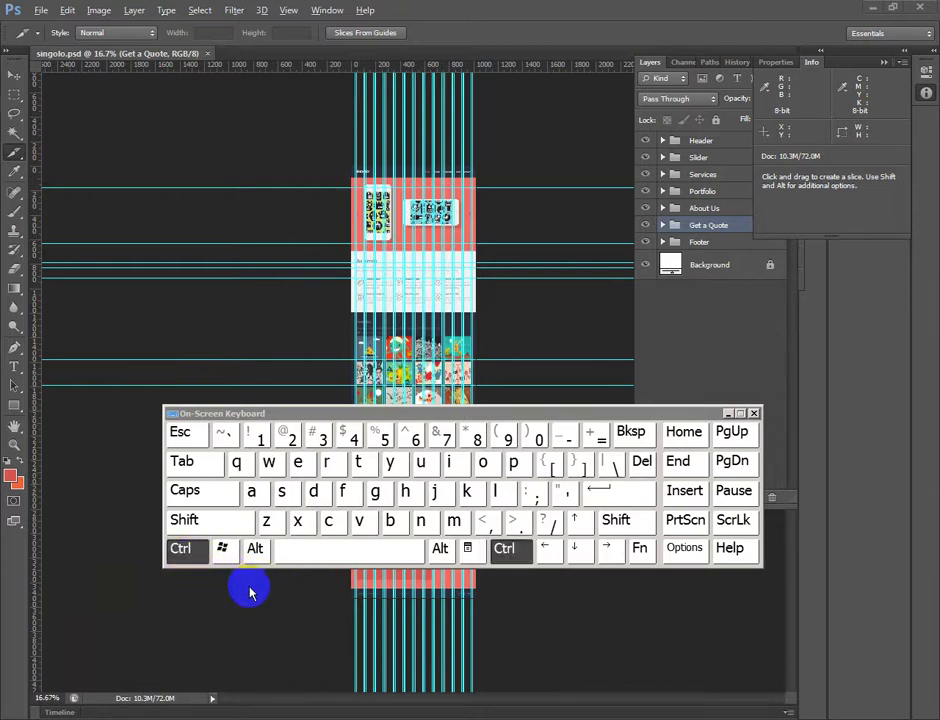
pyautogui.press('alt')
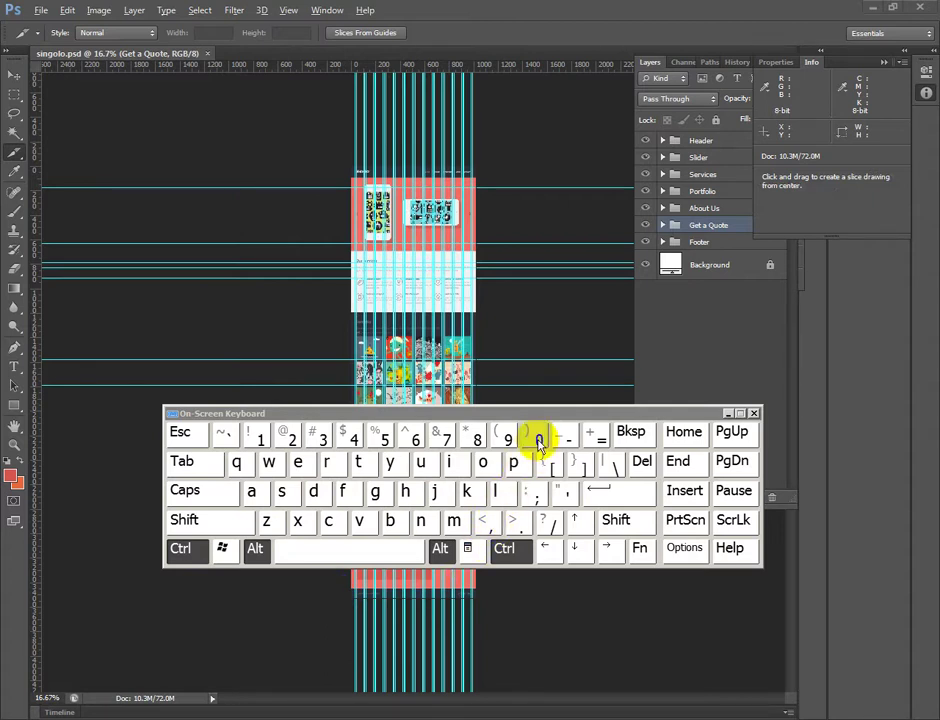
pyautogui.click(539, 440)
pyautogui.press('ctrl')
pyautogui.press('alt')
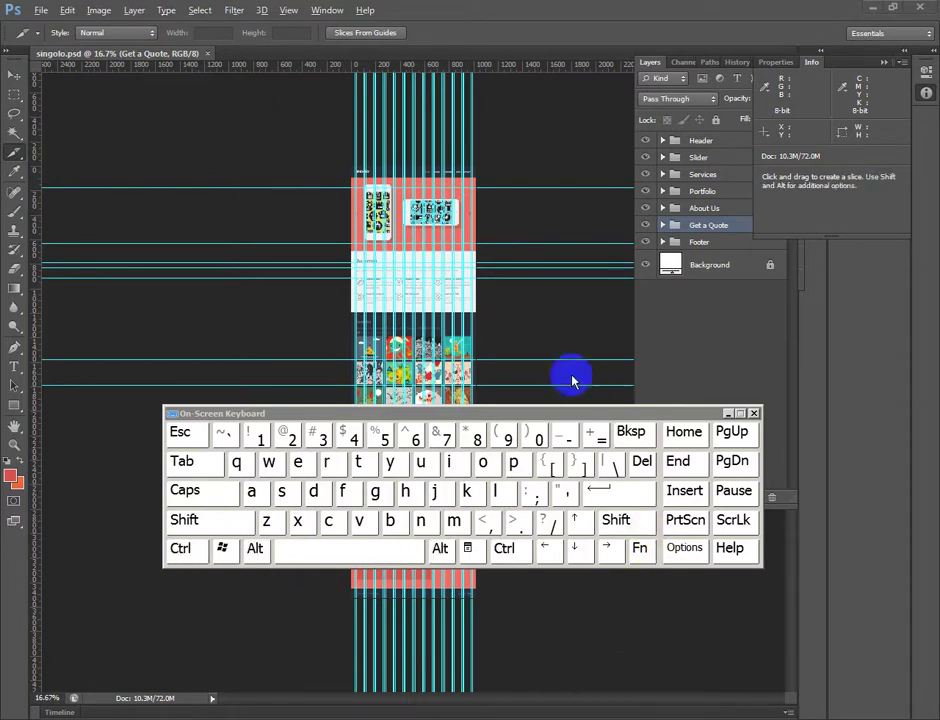
pyautogui.press('ctrl')
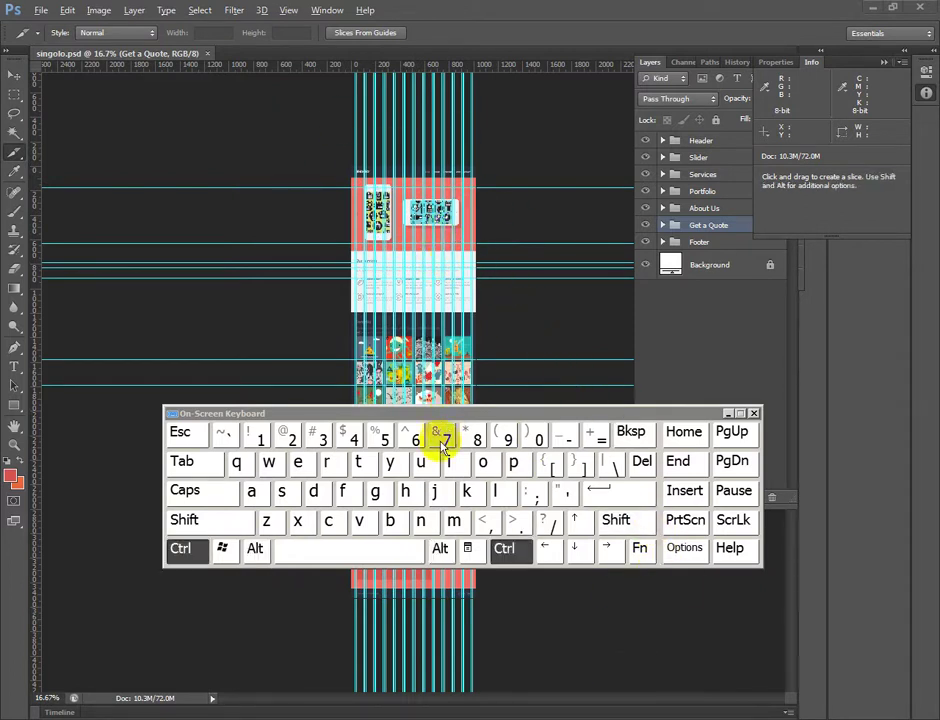
pyautogui.press('alt')
pyautogui.click(539, 441)
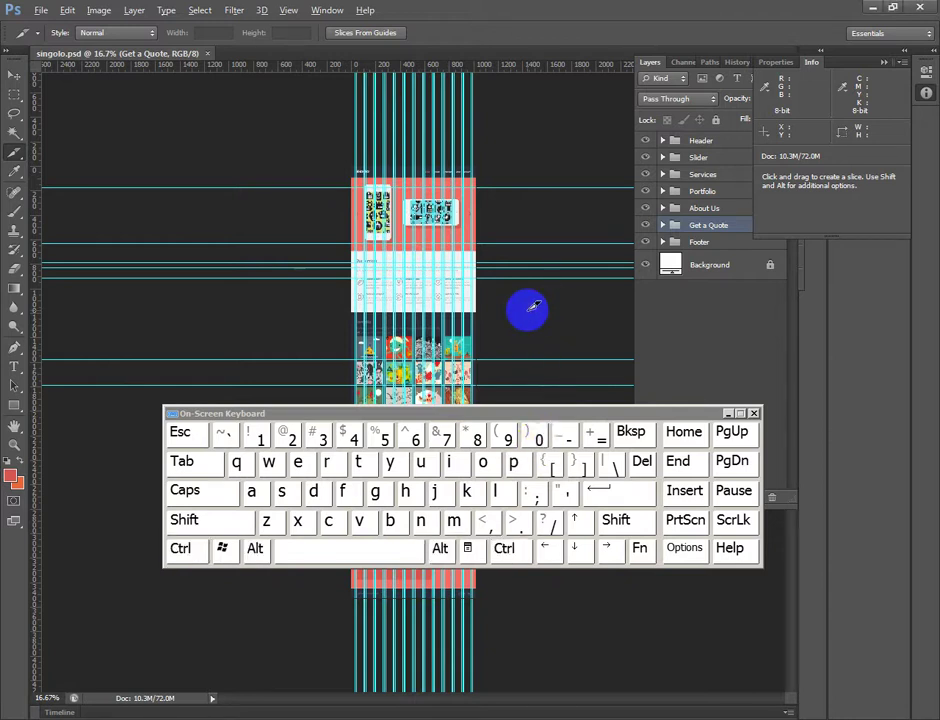
pyautogui.hotkey('ctrl', 'alt', '0')
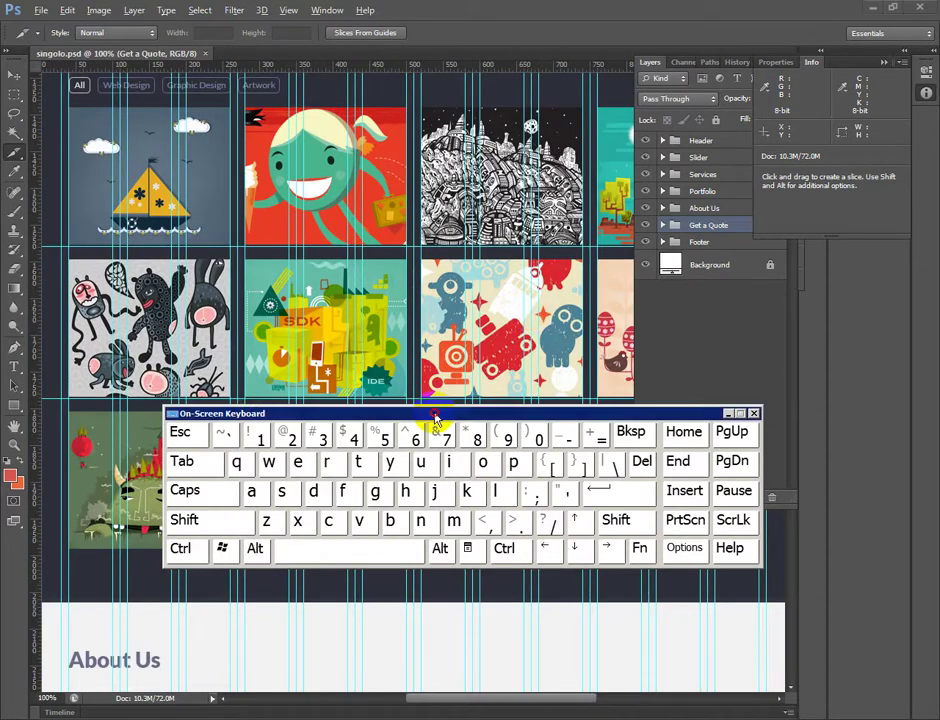
# Step: Examine the page layout from the portfolio section up through the services and slider to the header
pyautogui.moveTo(430, 420); pyautogui.dragTo(400, 445)
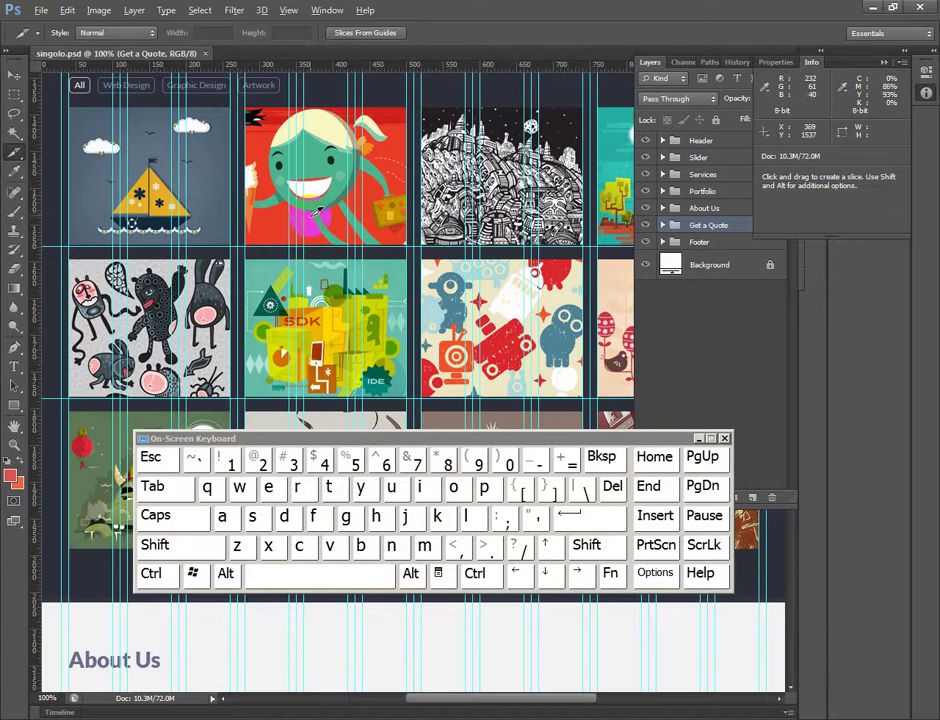
pyautogui.click(310, 577)
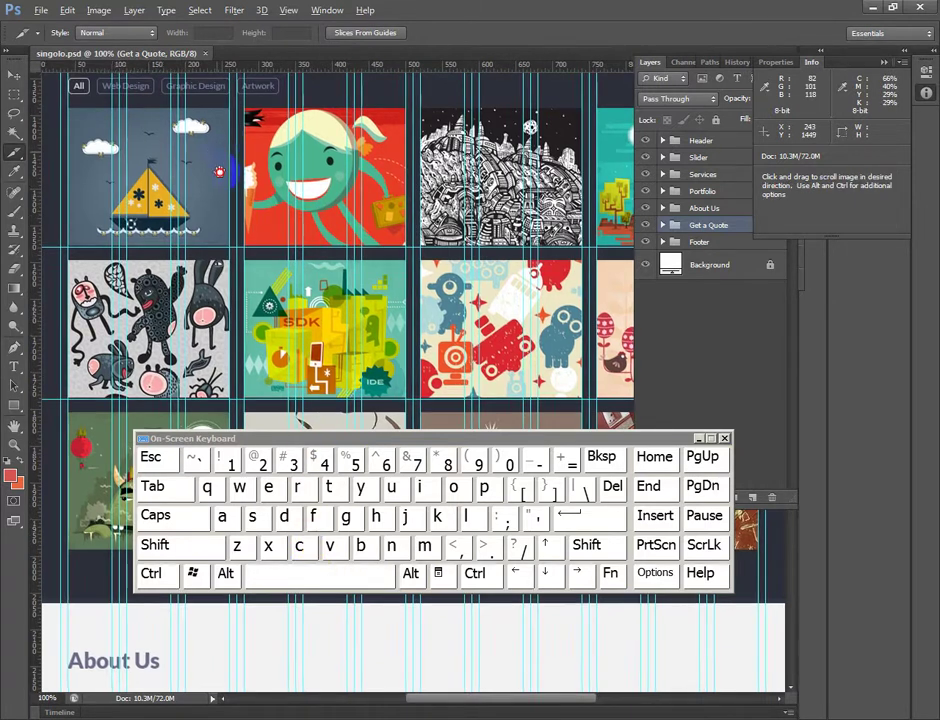
pyautogui.moveTo(302, 75); pyautogui.dragTo(368, 314)
pyautogui.scroll(10, 368, 314)
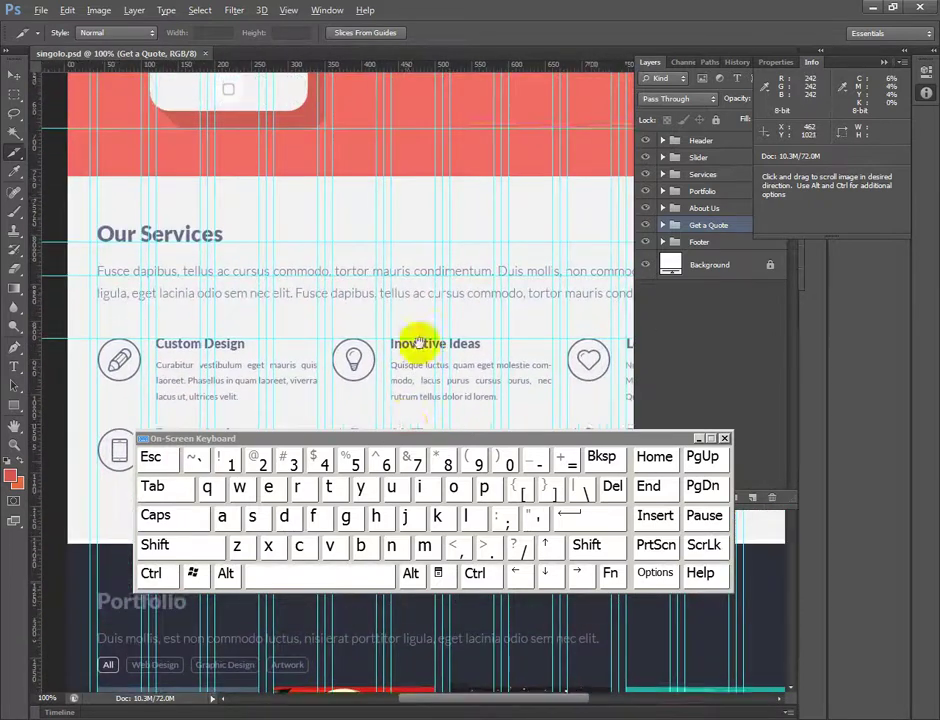
pyautogui.scroll(2, 410, 330)
pyautogui.hscroll(6, 360, 240)
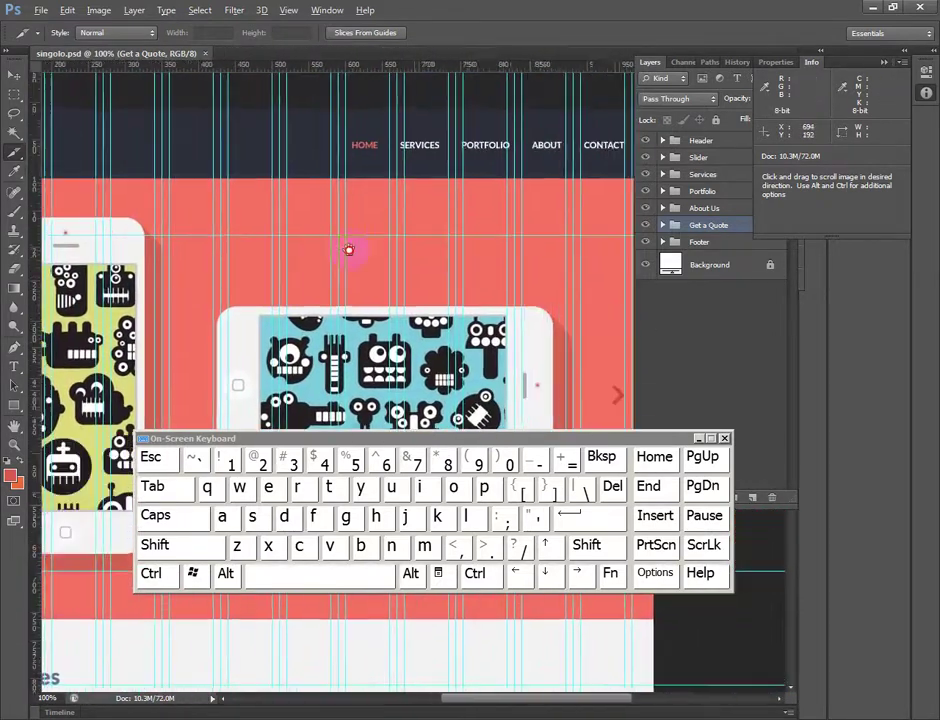
pyautogui.hscroll(-5, 350, 211)
pyautogui.moveTo(310, 212); pyautogui.dragTo(447, 224)
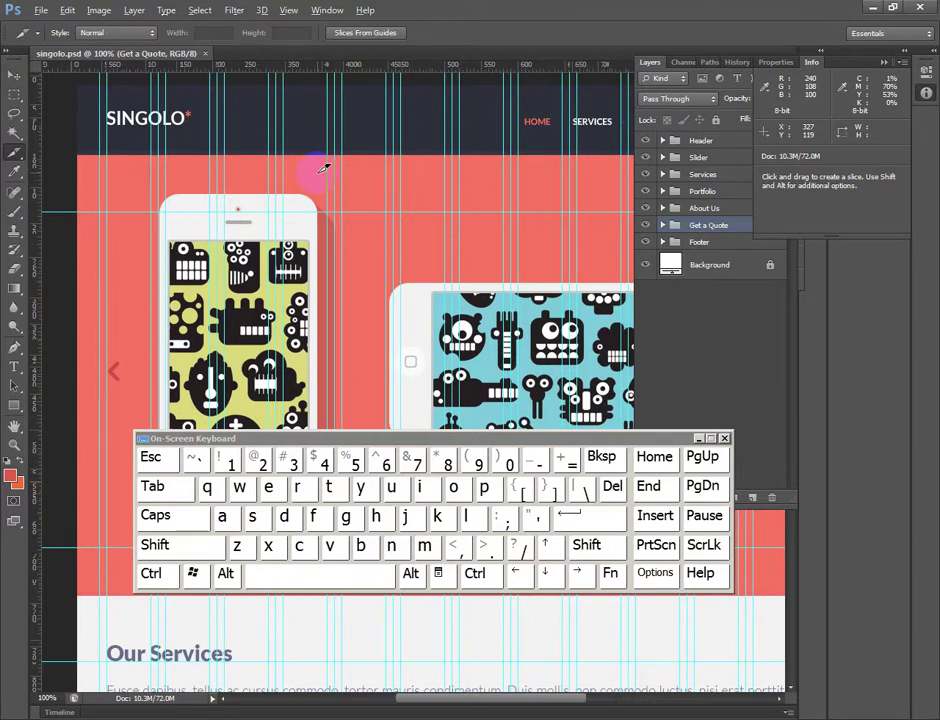
pyautogui.click(304, 187)
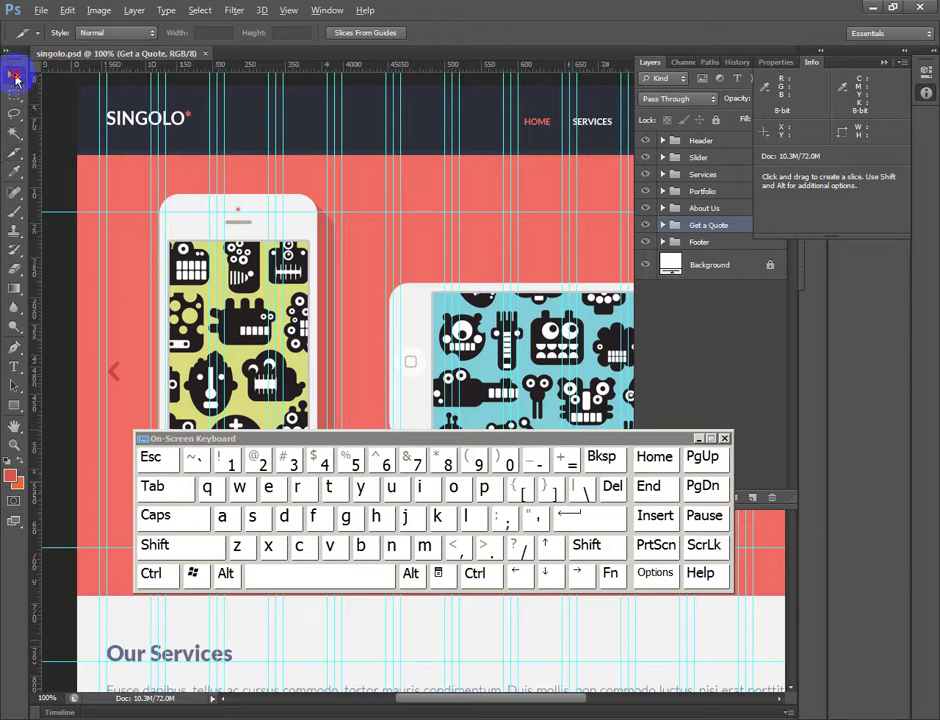
# Step: Select the SINGOLO* logo layer with the Move tool and float the Layers panel over the canvas near the header
pyautogui.click(15, 78)
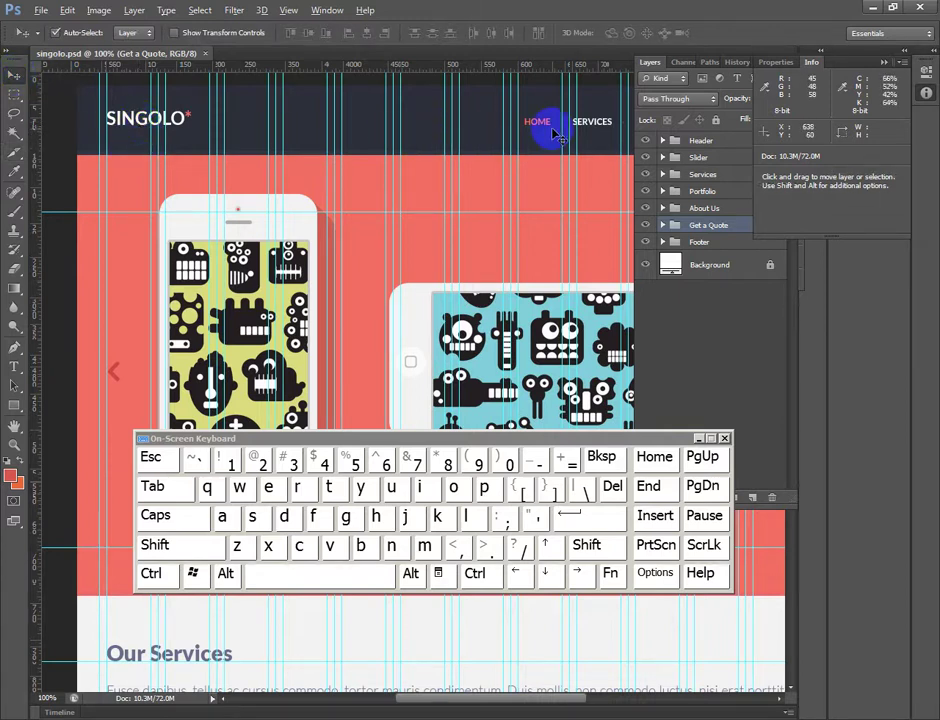
pyautogui.click(140, 131)
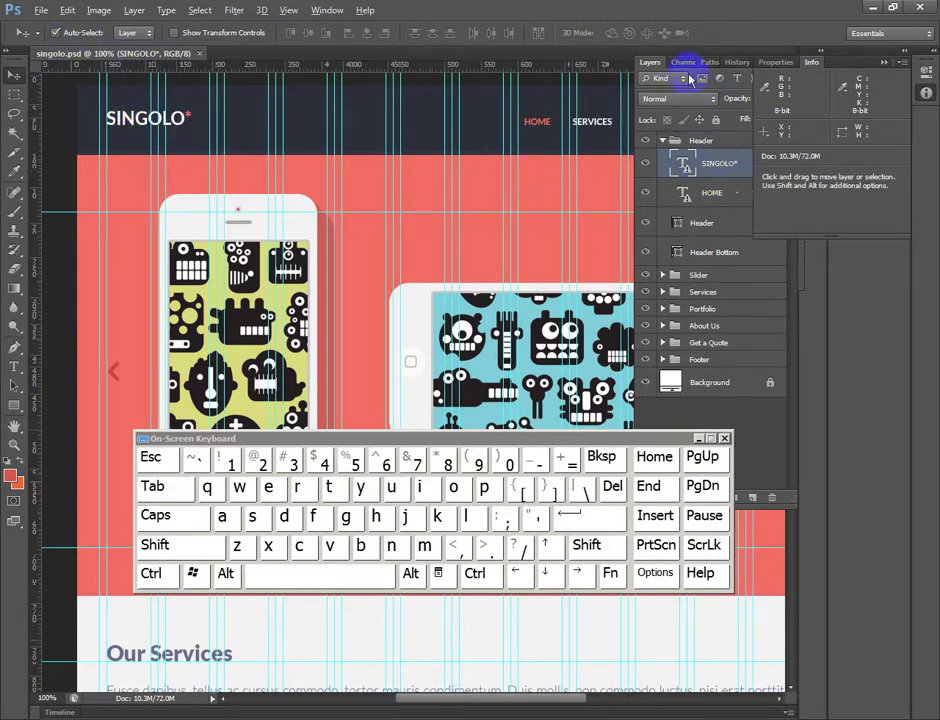
pyautogui.moveTo(645, 66); pyautogui.dragTo(400, 88)
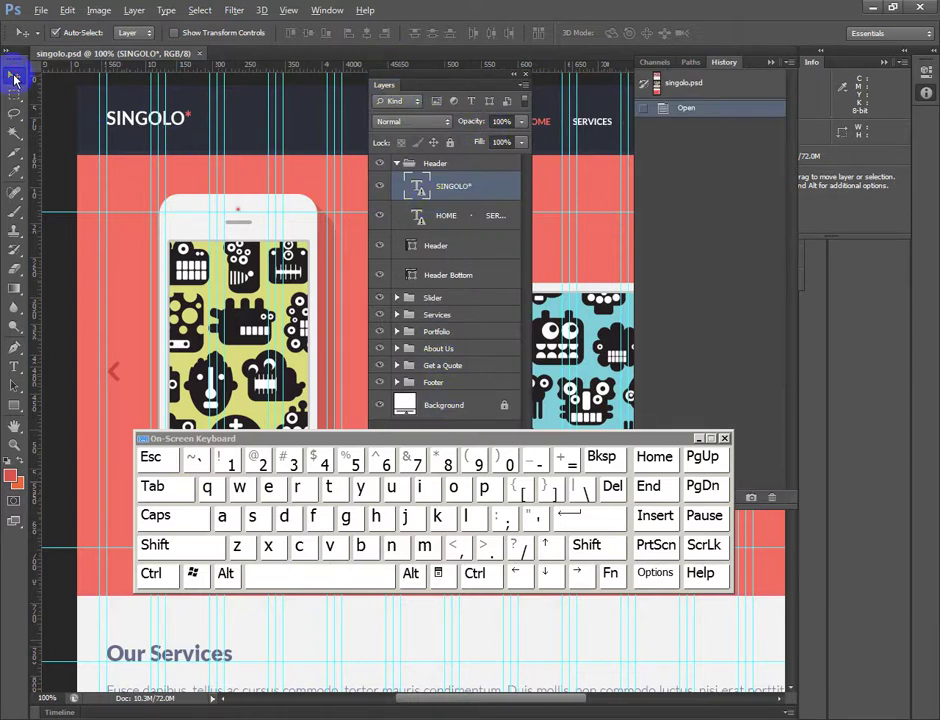
# Step: Set the Move tool's auto-select target to Layer
pyautogui.click(75, 36)
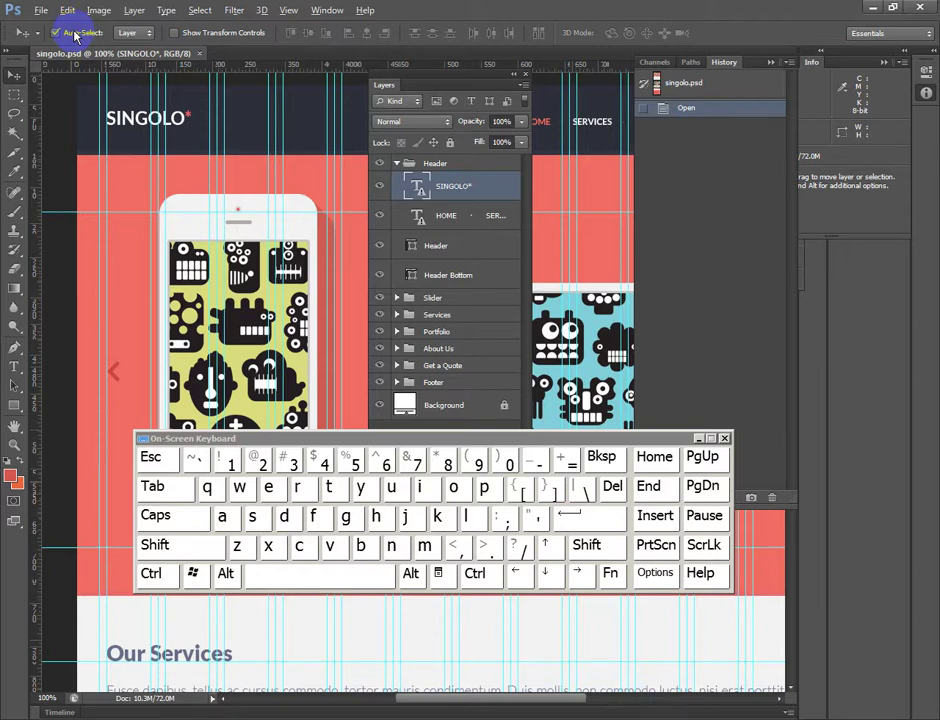
pyautogui.click(130, 33)
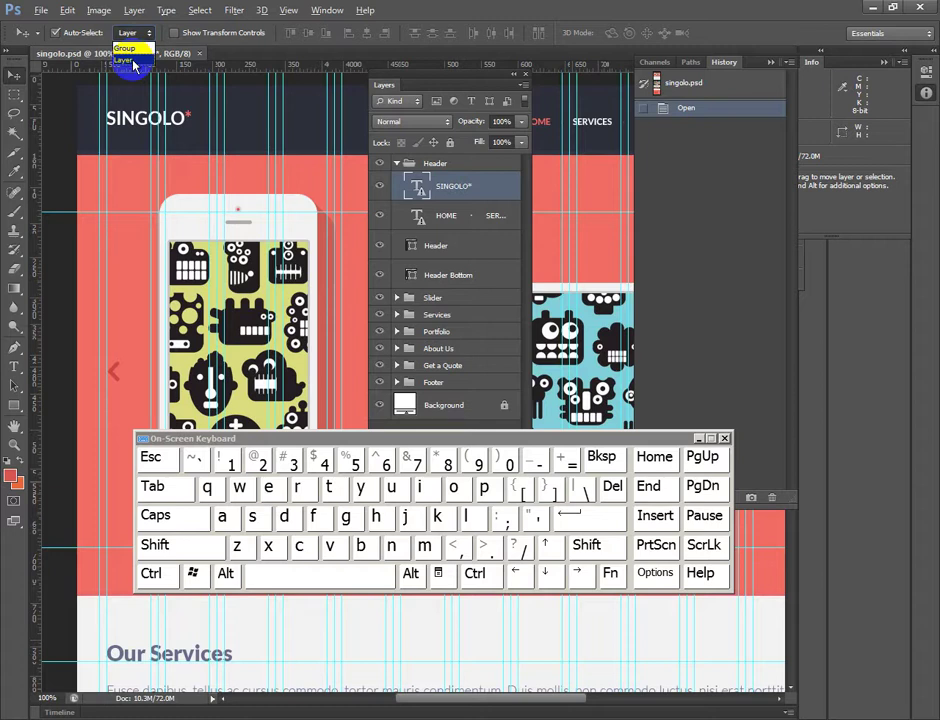
pyautogui.click(135, 62)
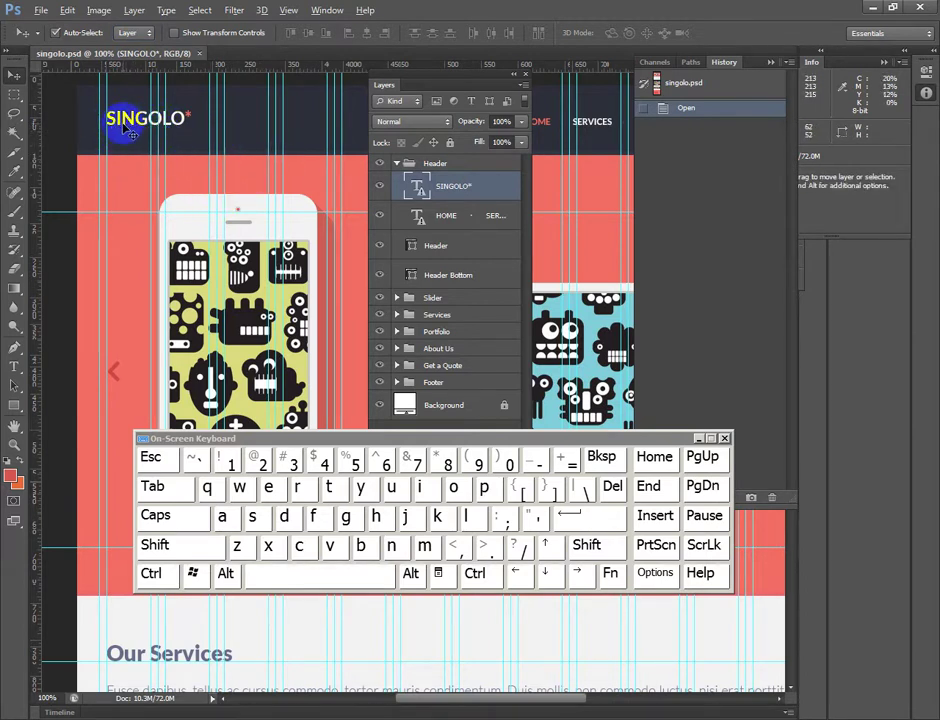
# Step: Toggle the SINGOLO* layer's visibility off and on several times, leaving the logo visible
pyautogui.click(380, 187)
pyautogui.click(380, 187)
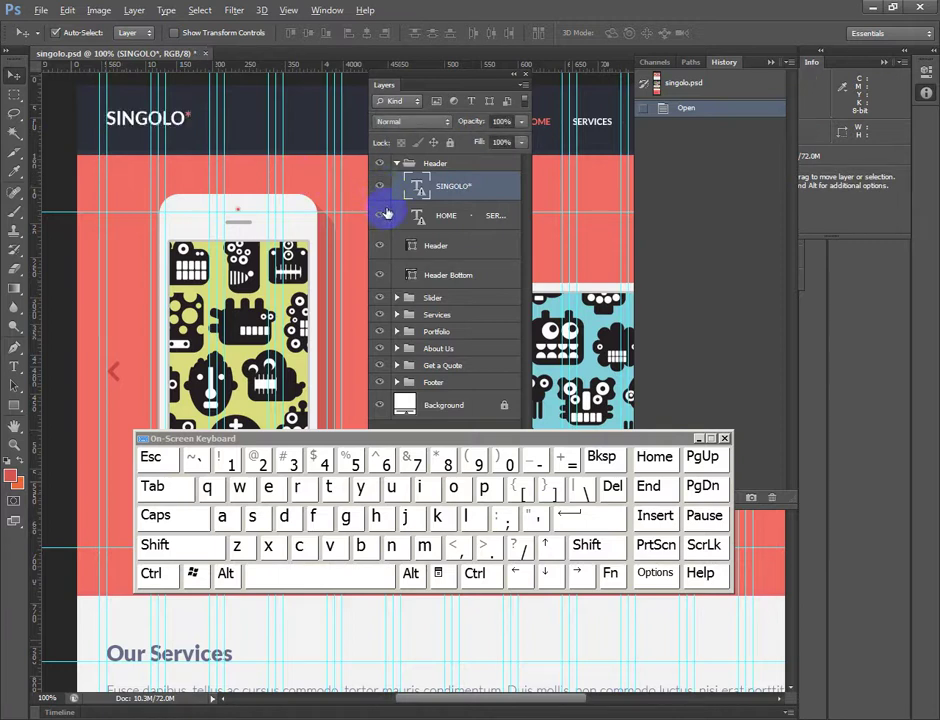
pyautogui.click(380, 188)
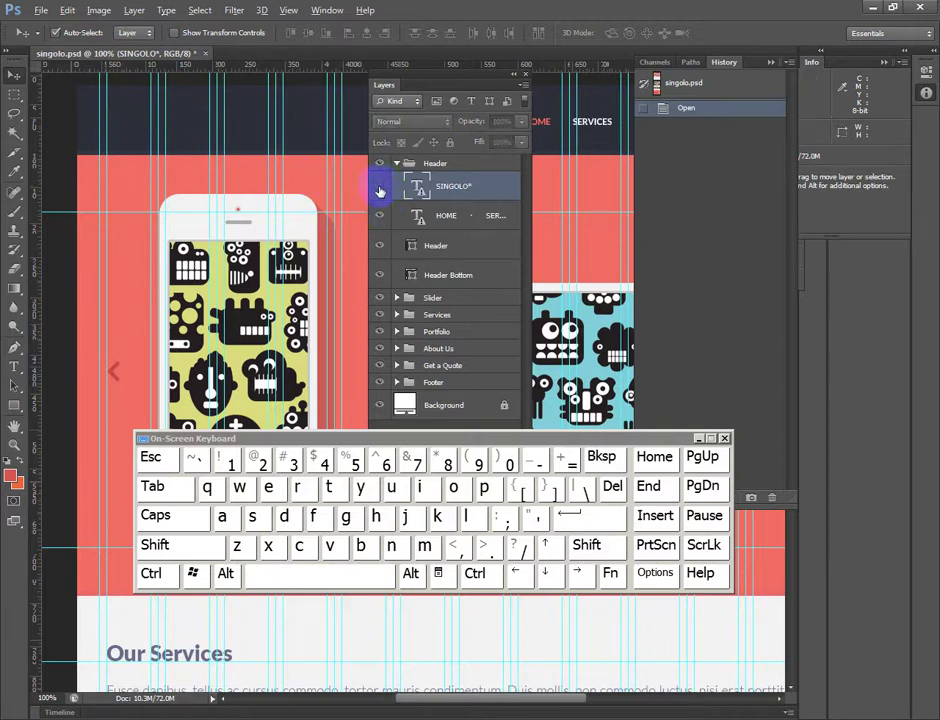
pyautogui.click(380, 189)
pyautogui.click(380, 188)
pyautogui.click(380, 188)
pyautogui.click(380, 188)
pyautogui.click(380, 188)
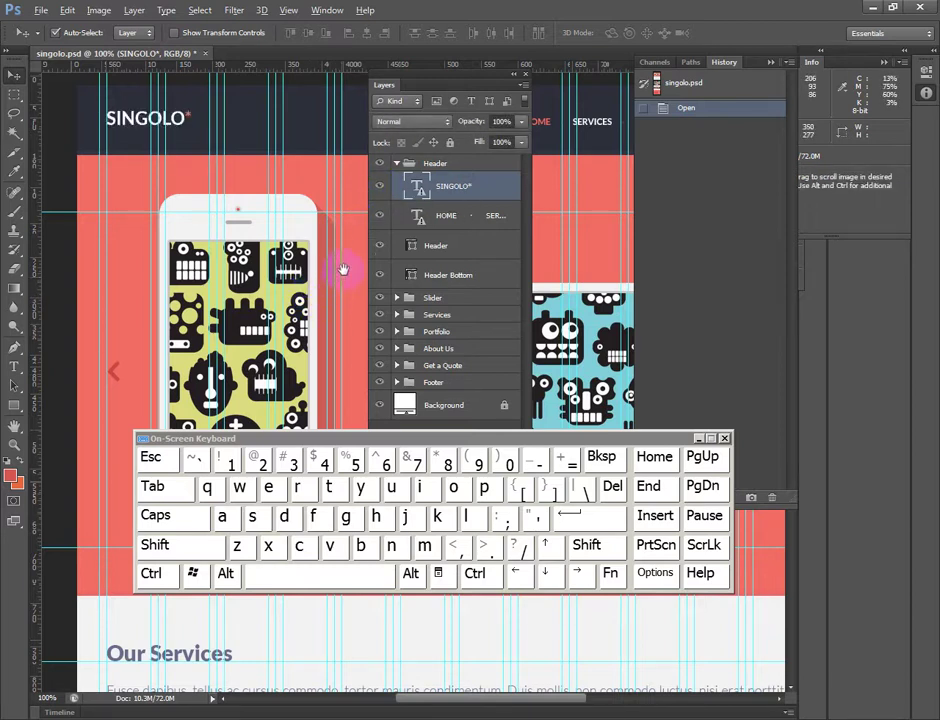
# Step: Select the navigation menu's text layer in the header and the circle around the heart icon in the services section
pyautogui.moveTo(342, 268); pyautogui.dragTo(157, 252)
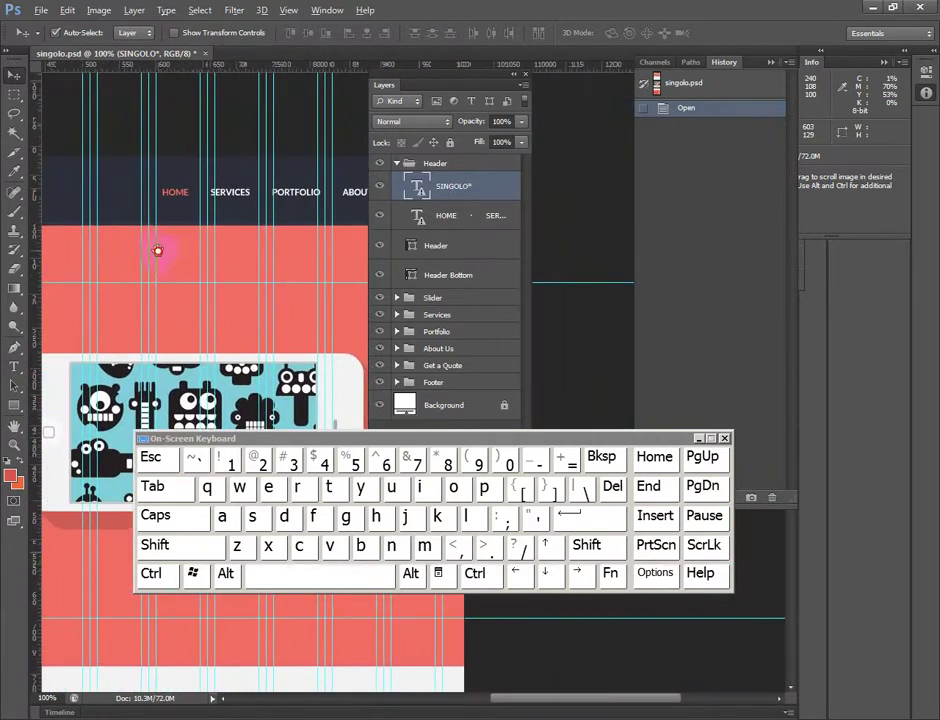
pyautogui.click(176, 198)
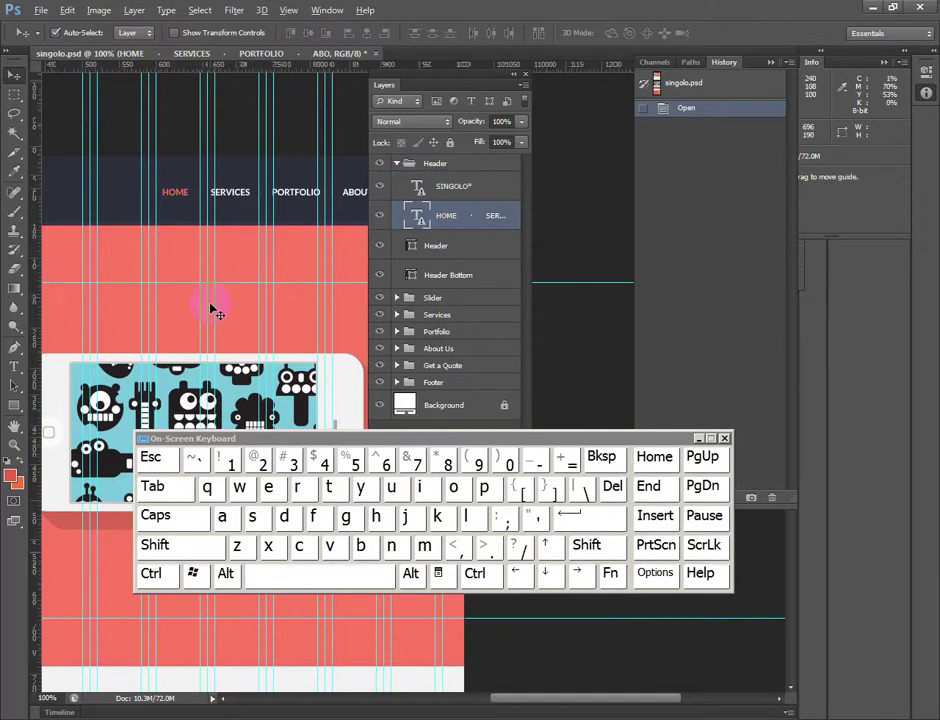
pyautogui.scroll(-10, 210, 308)
pyautogui.scroll(-1, 228, 310)
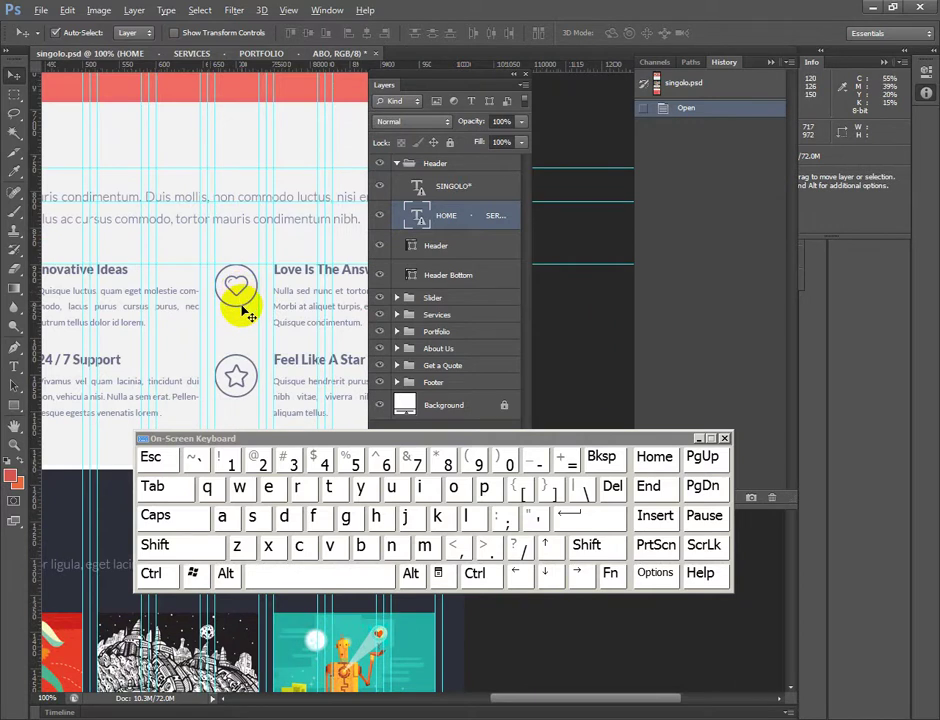
pyautogui.click(246, 314)
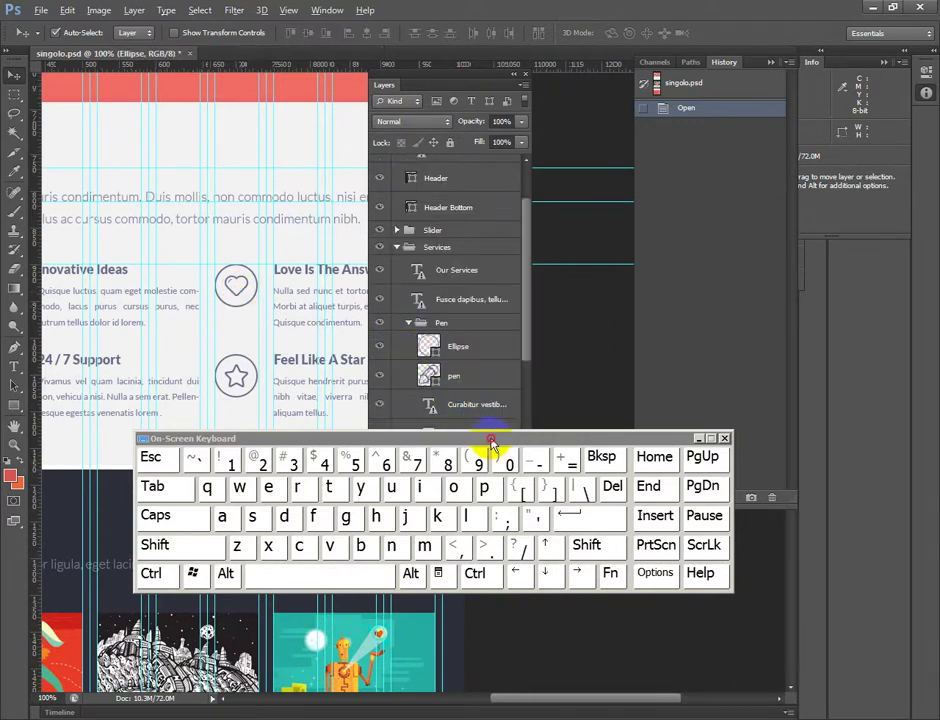
# Step: Move the on-screen keyboard clear of the layer list and toggle the heart layer's visibility in the Heart group, leaving it visible
pyautogui.moveTo(491, 441); pyautogui.dragTo(490, 556)
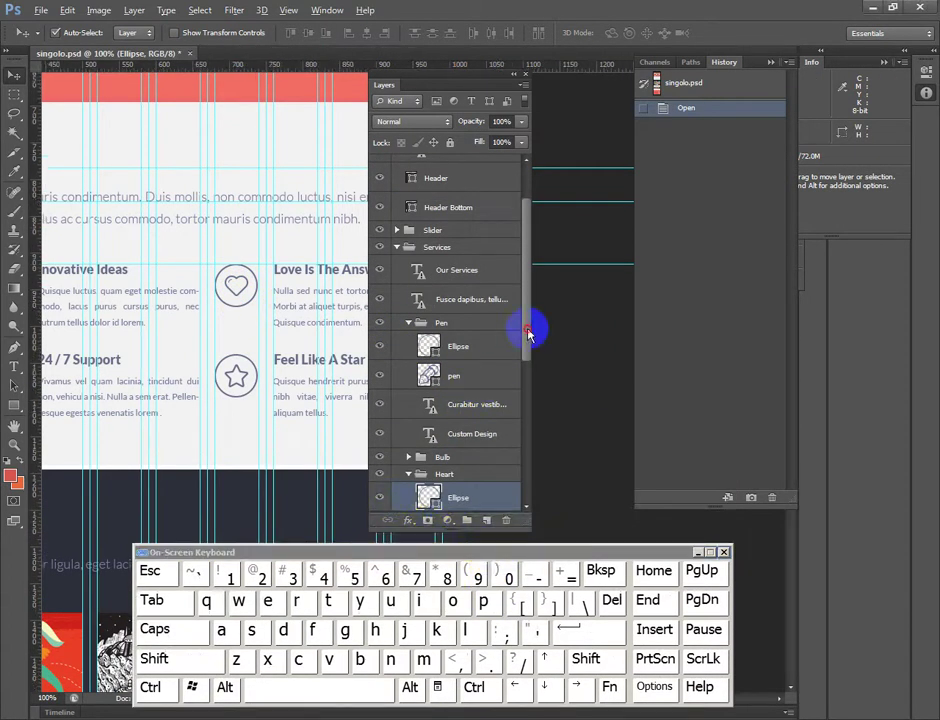
pyautogui.moveTo(528, 333); pyautogui.dragTo(537, 409)
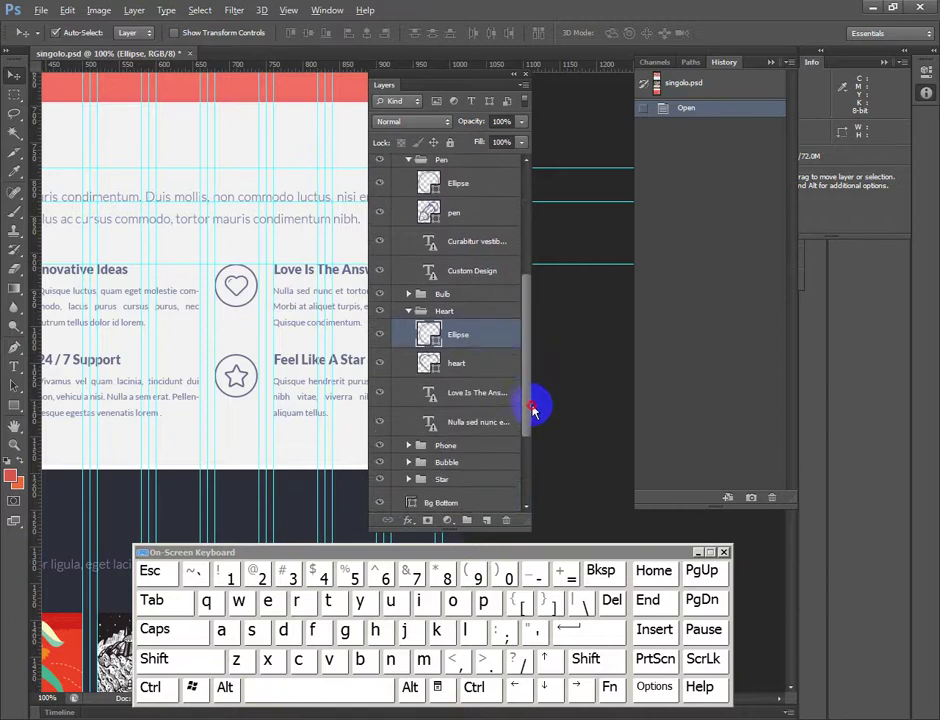
pyautogui.click(380, 364)
pyautogui.click(380, 364)
pyautogui.click(380, 364)
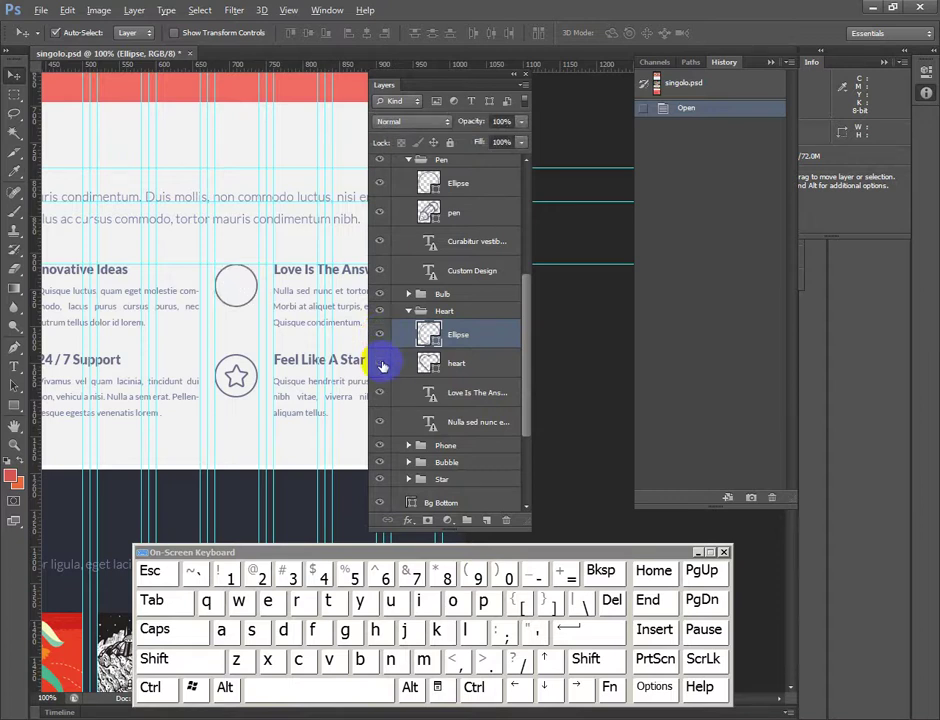
pyautogui.click(380, 364)
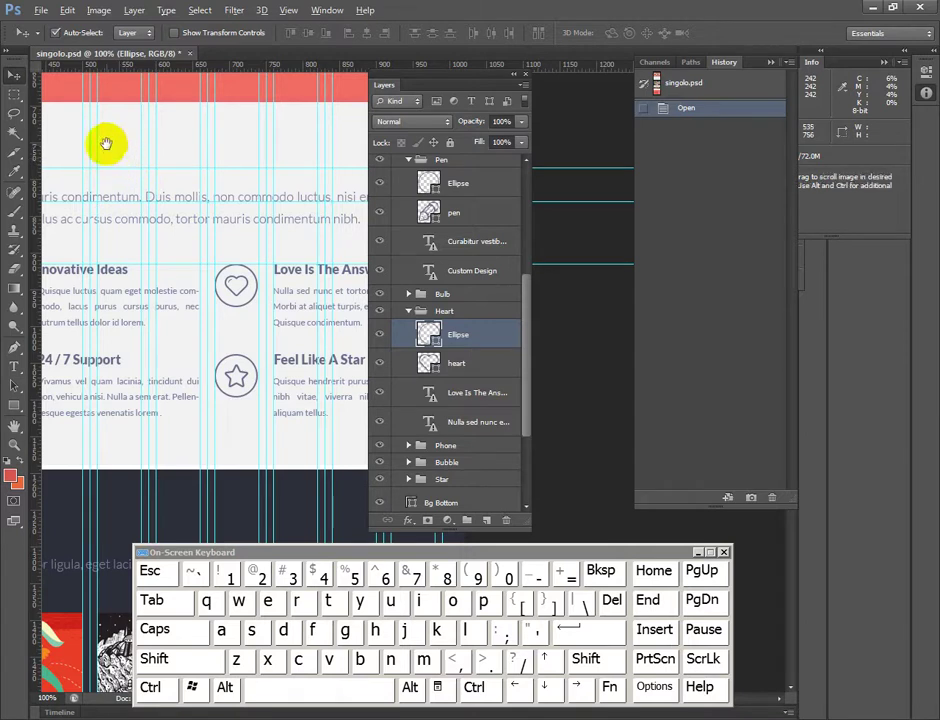
# Step: Draw a rectangular marquee about 140 × 92 px around the SINGOLO* logo in the header
pyautogui.moveTo(109, 143); pyautogui.dragTo(233, 201)
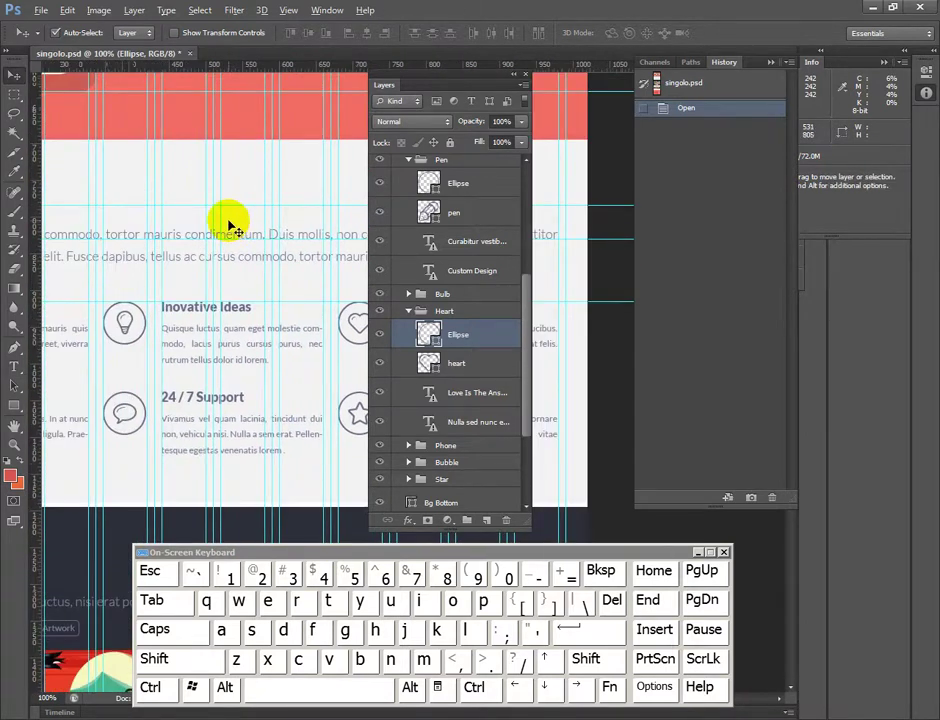
pyautogui.click(16, 96)
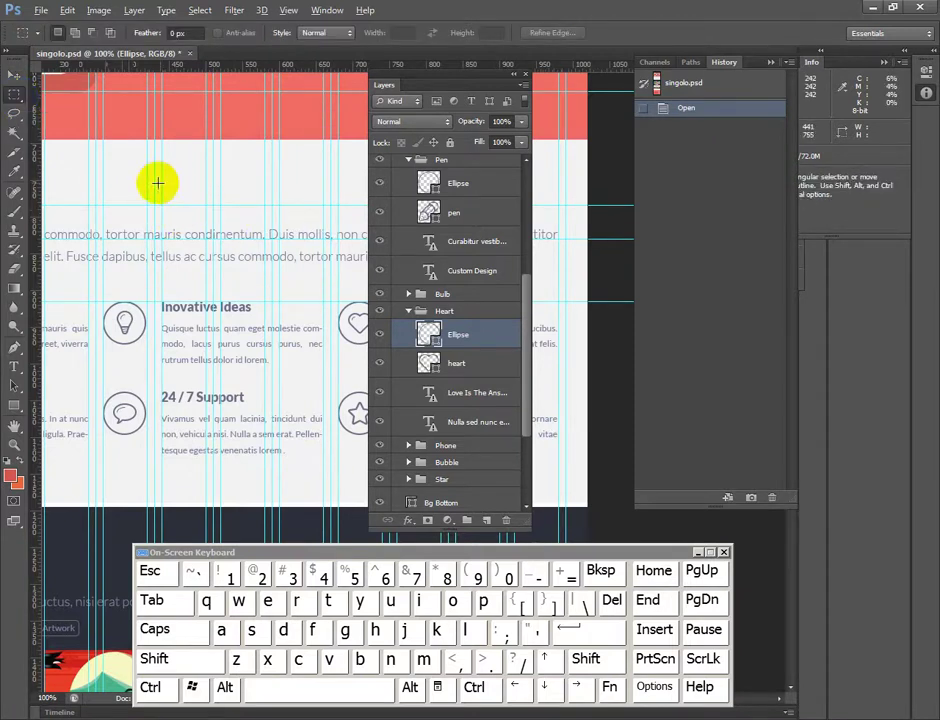
pyautogui.moveTo(157, 185); pyautogui.dragTo(224, 252)
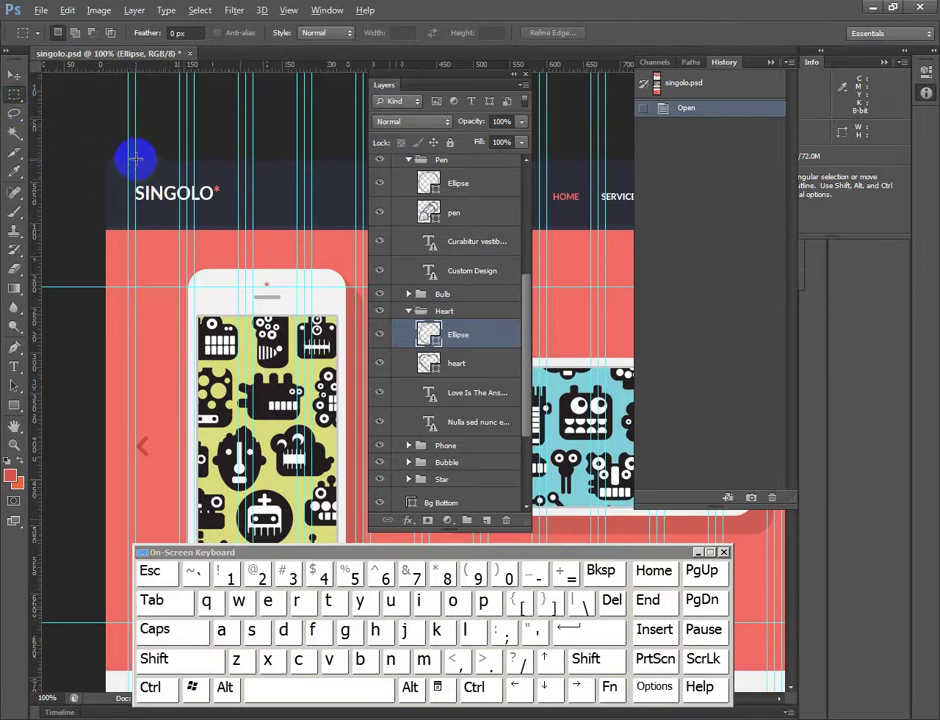
pyautogui.moveTo(135, 161); pyautogui.dragTo(226, 227)
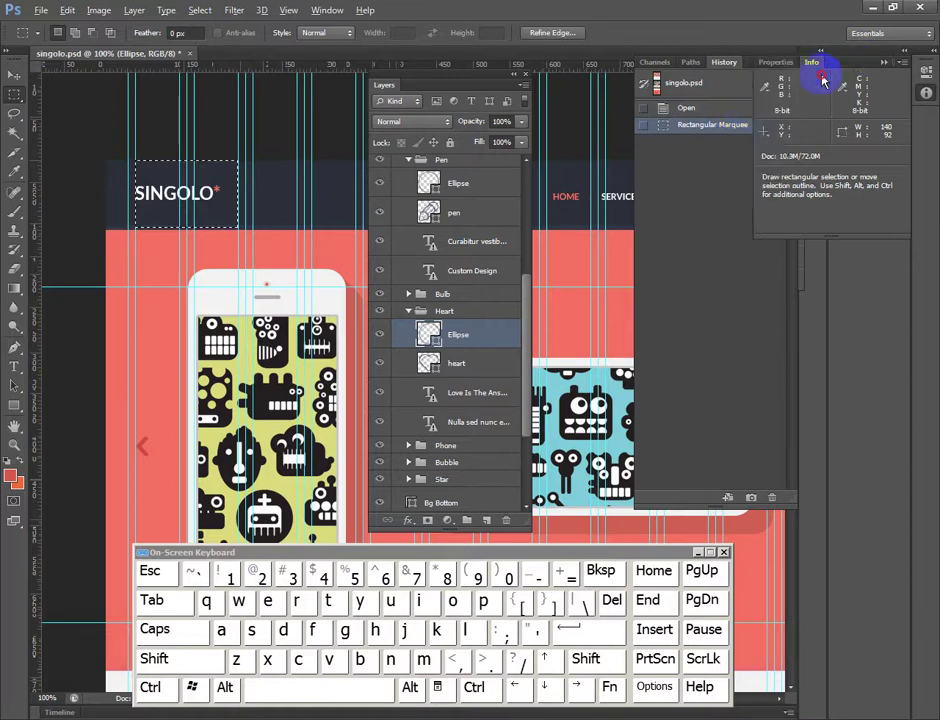
# Step: Float the Info panel over the canvas beside the logo selection
pyautogui.click(815, 64)
pyautogui.click(305, 116)
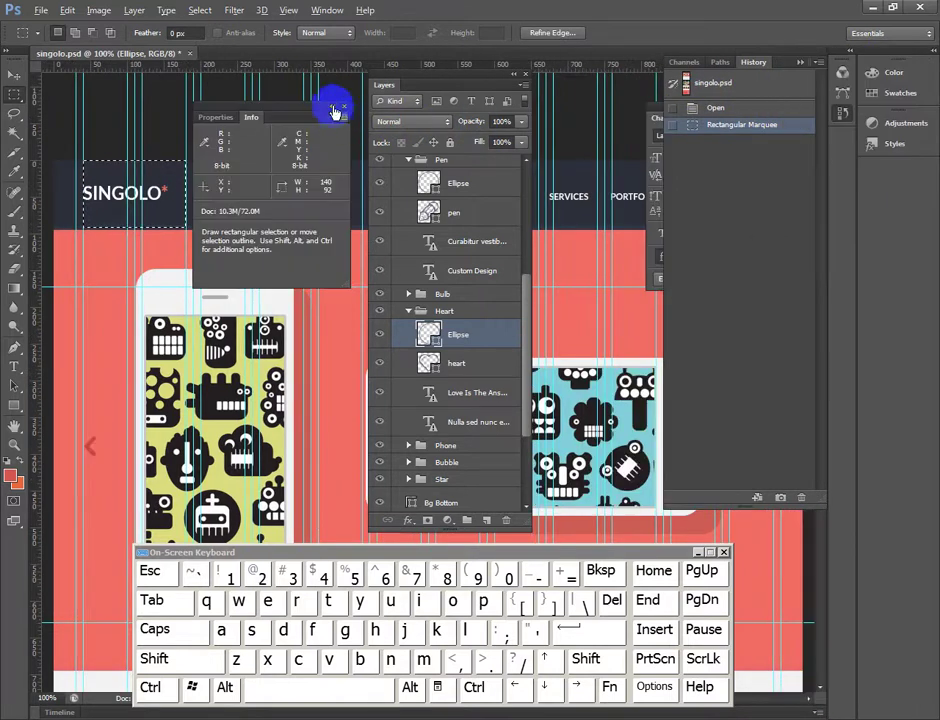
# Step: Toggle the Info panel off and on, leaving it hidden, and remove the marquee selection around the SINGOLO* logo
pyautogui.click(336, 105)
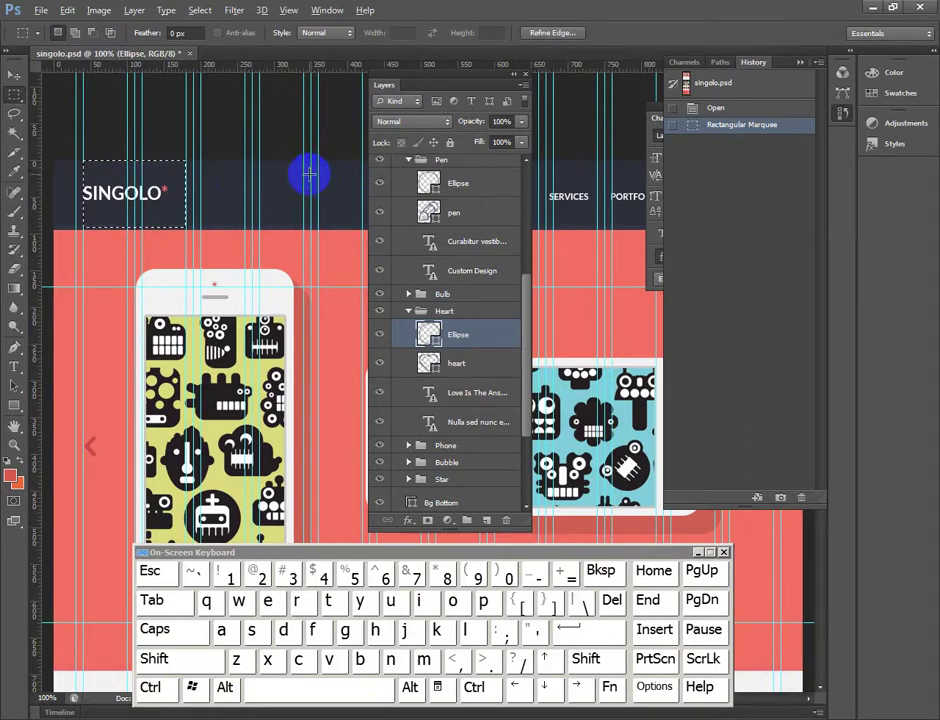
pyautogui.press('F8')
pyautogui.press('F8')
pyautogui.press('F8')
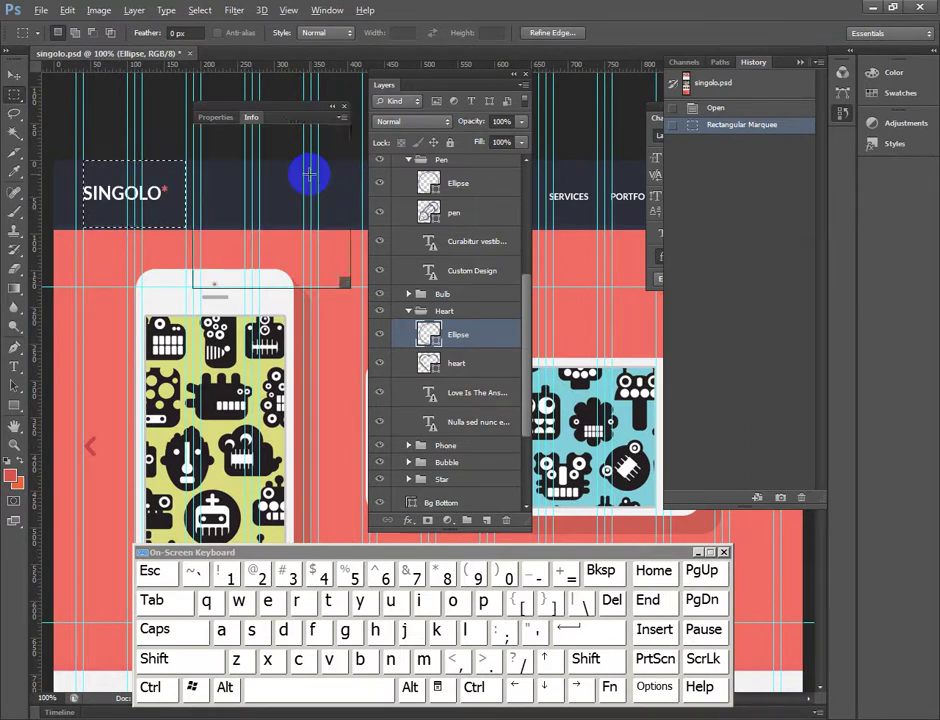
pyautogui.press('F8')
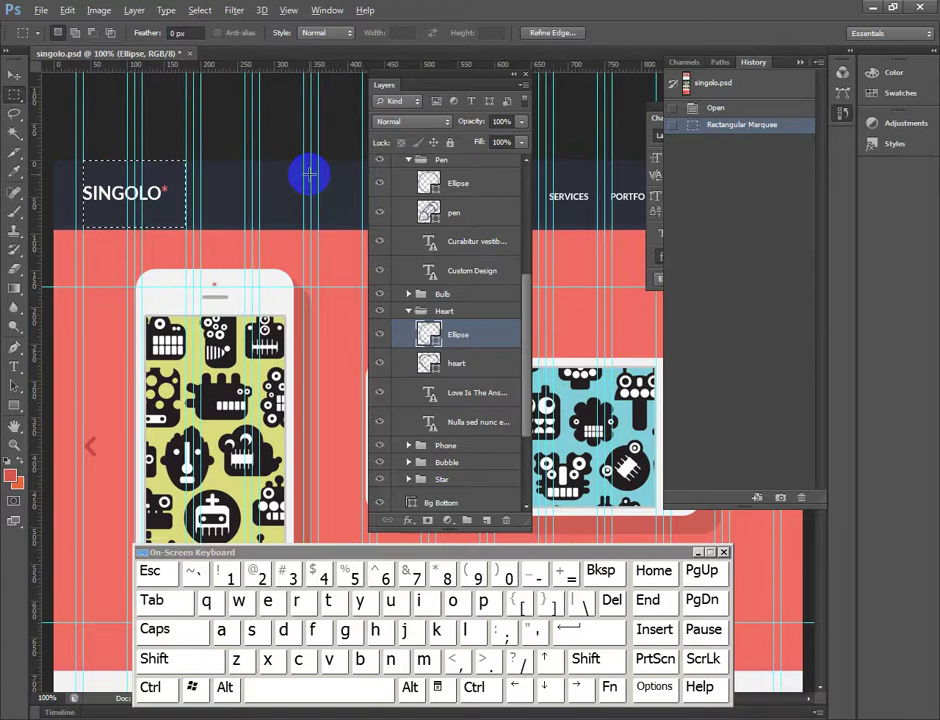
pyautogui.press('F8')
pyautogui.press('F8')
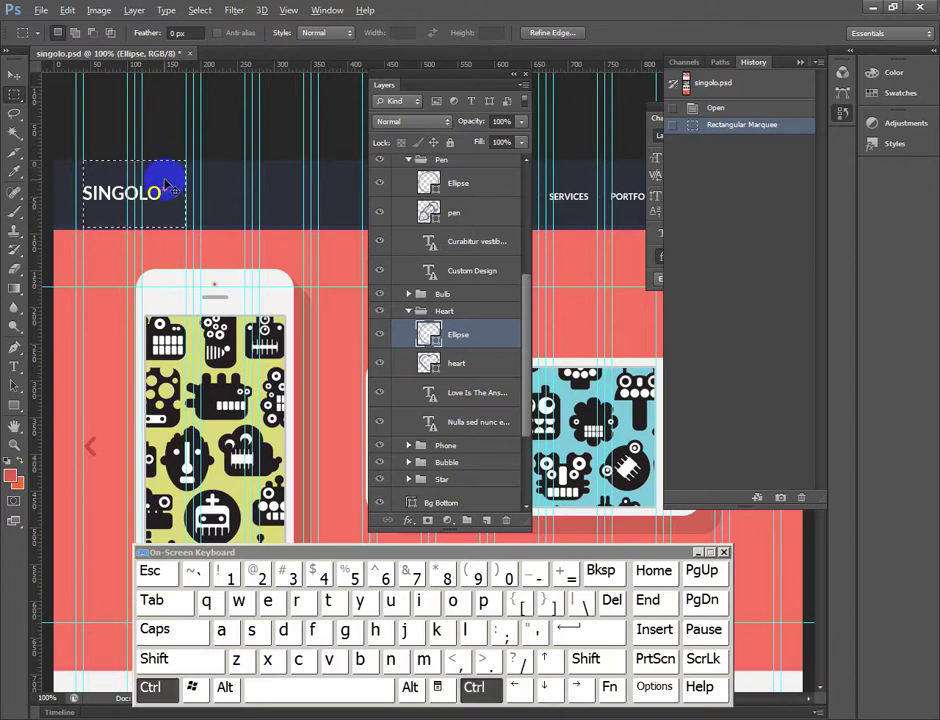
pyautogui.hotkey('ctrl', 'd')
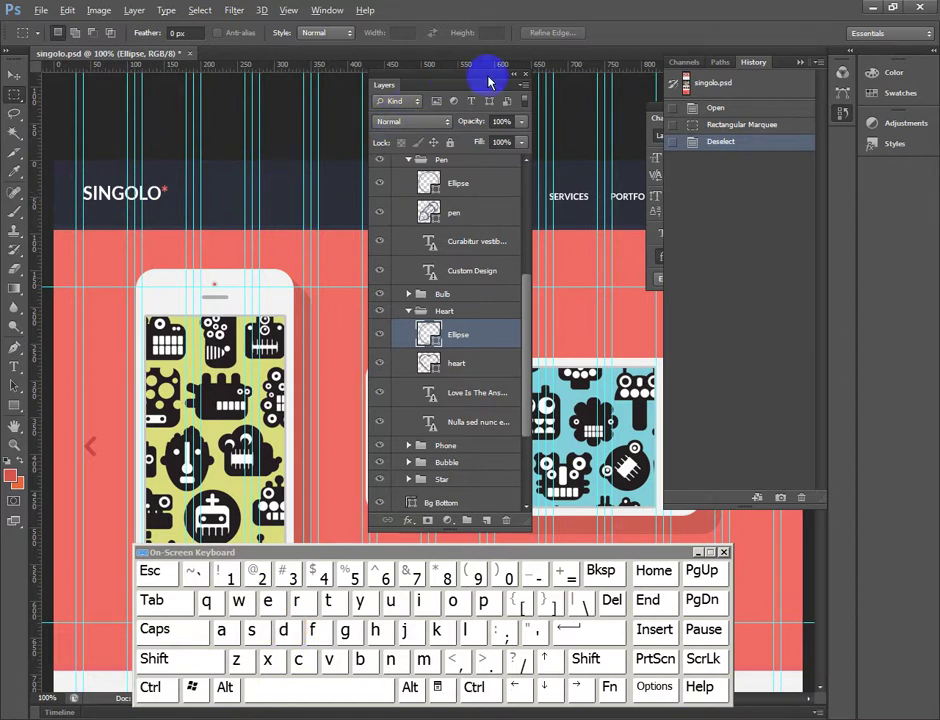
# Step: Toggle the Layers panel off and on several times, leaving it displayed
pyautogui.click(525, 76)
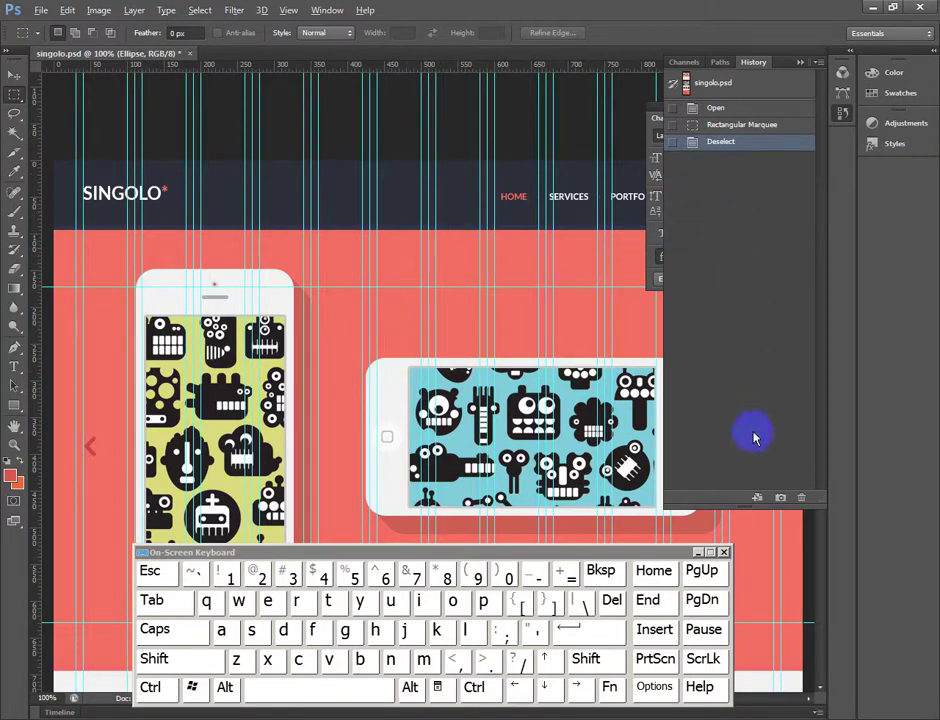
pyautogui.press('F7')
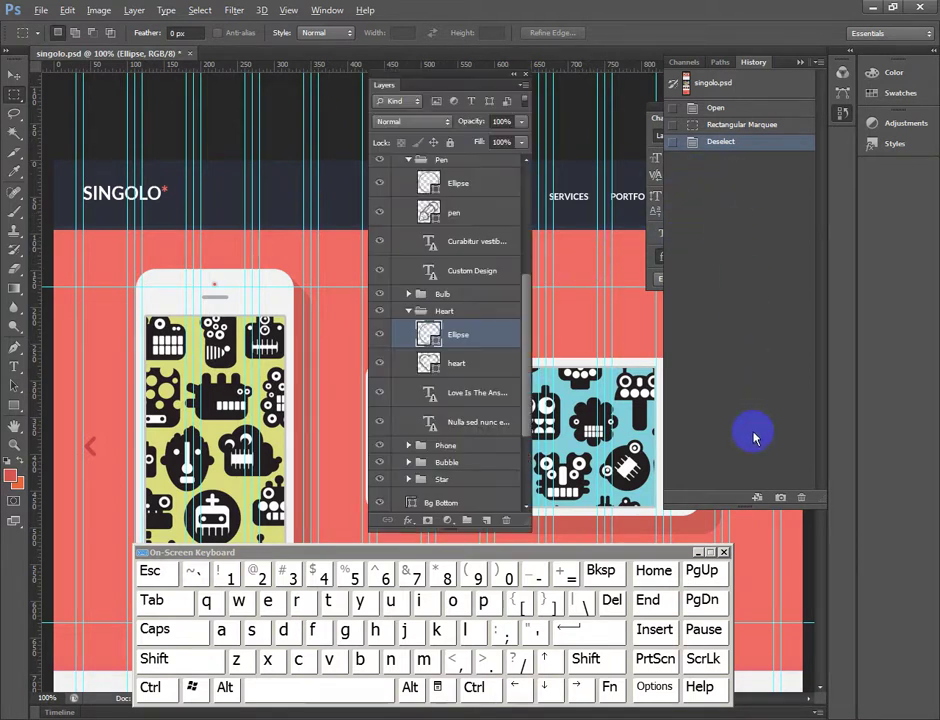
pyautogui.press('F7')
pyautogui.press('F7')
pyautogui.press('F7')
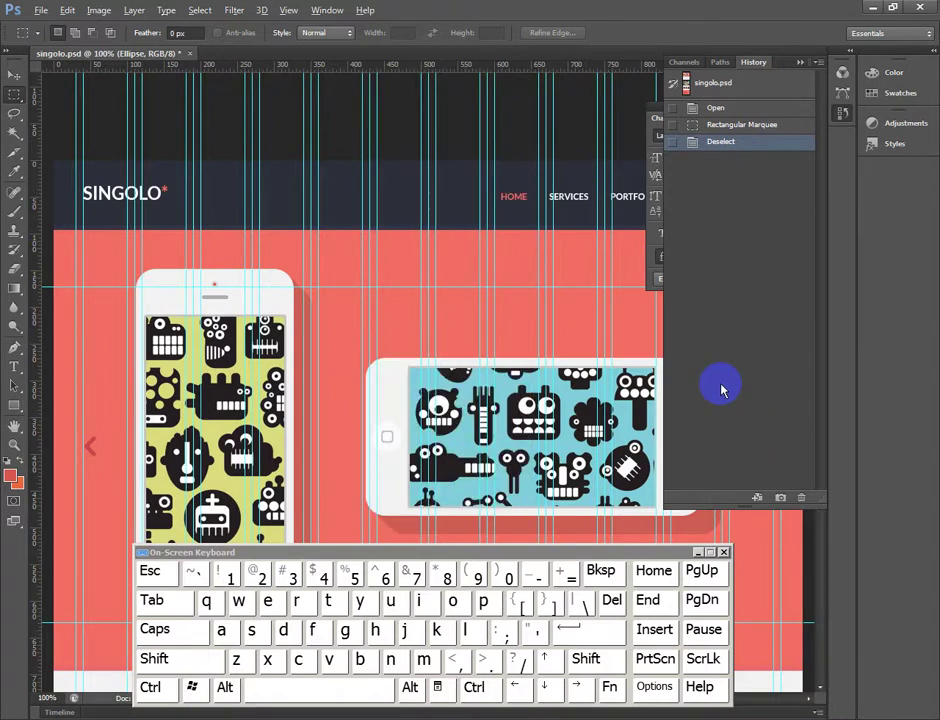
pyautogui.press('F7')
pyautogui.press('F7')
pyautogui.press('F7')
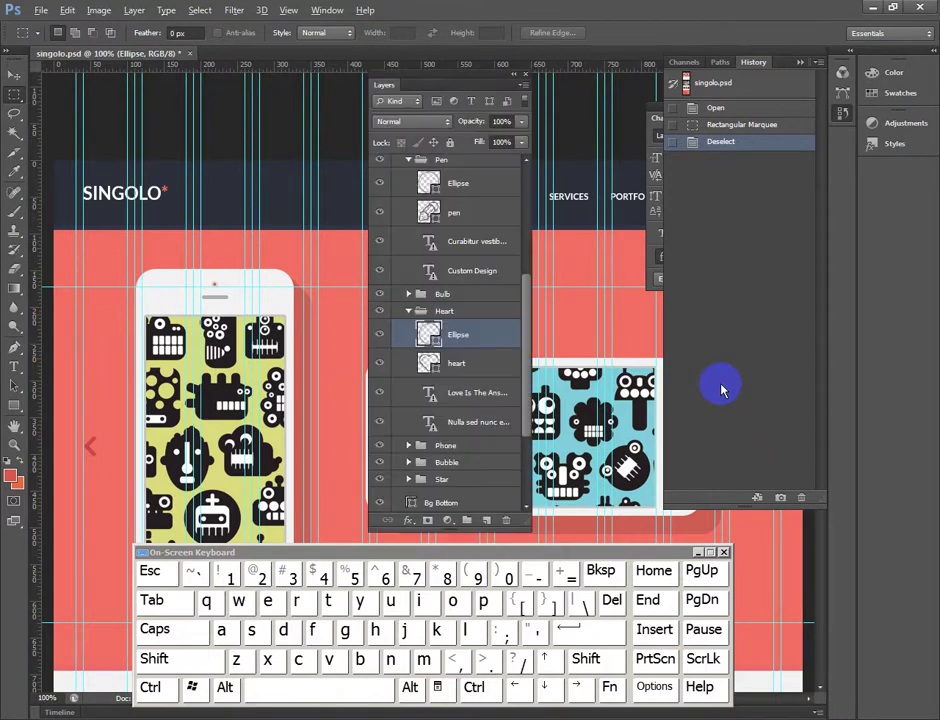
pyautogui.press('F7')
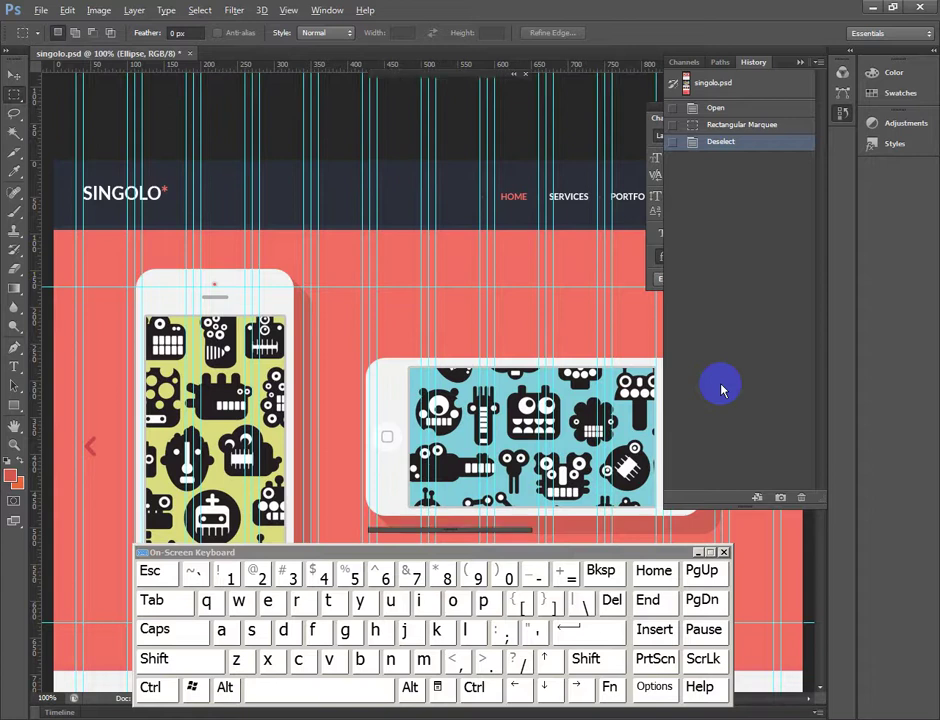
pyautogui.press('F7')
# Step: Toggle the Info panel, leaving it hidden, and move the Layers panel off the phone artwork so it overlaps the History panel
pyautogui.press('F8')
pyautogui.press('F8')
pyautogui.press('F8')
pyautogui.press('F8')
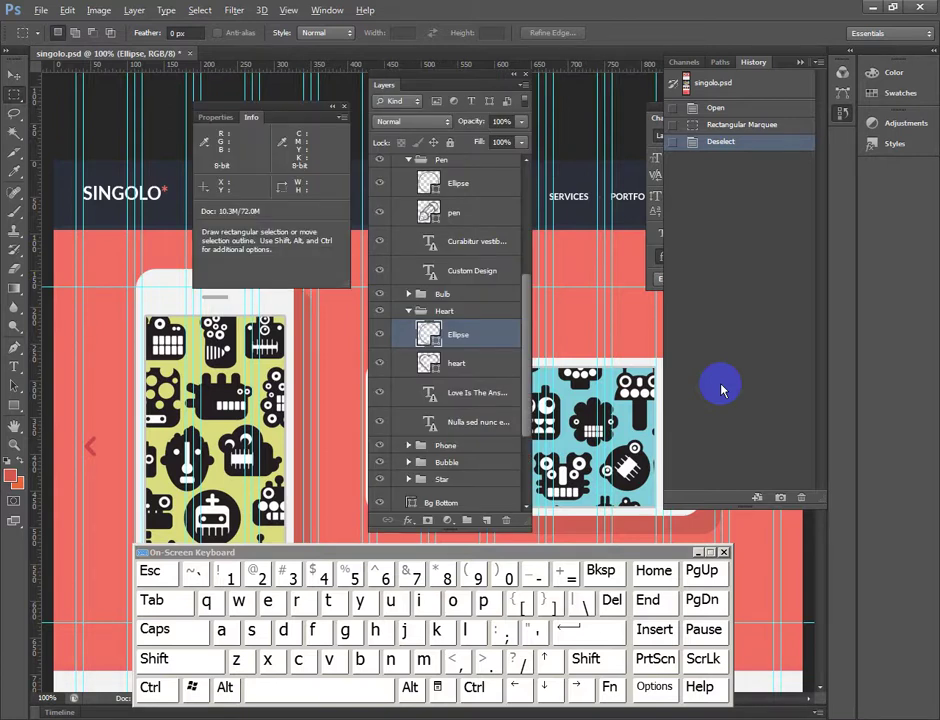
pyautogui.moveTo(478, 77); pyautogui.dragTo(806, 170)
pyautogui.moveTo(163, 189); pyautogui.dragTo(101, 185)
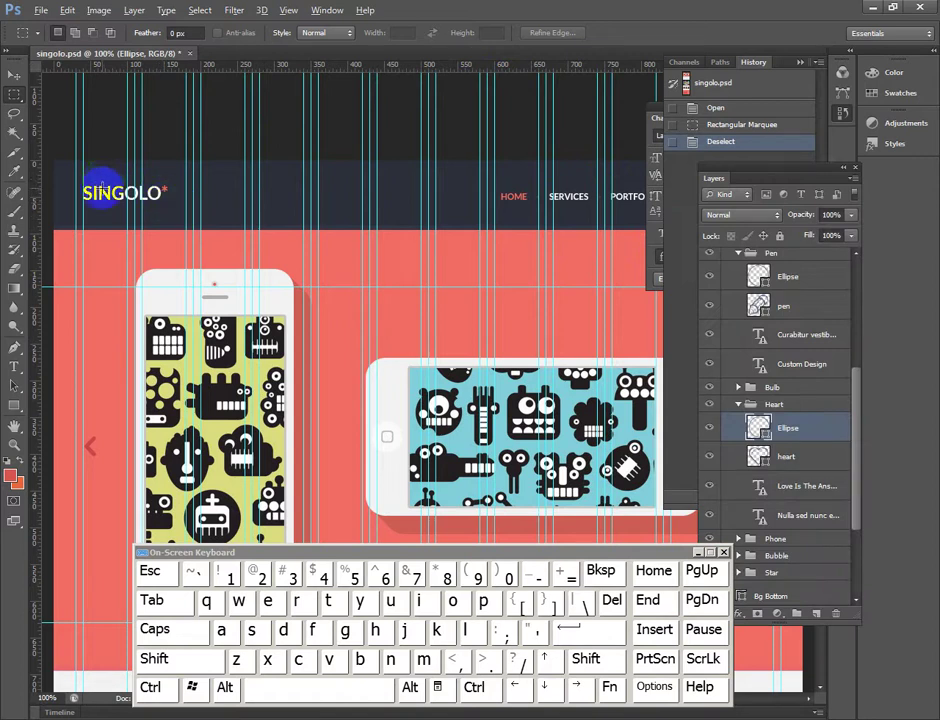
# Step: Sample the header's dark background with the Eyedropper and inspect its hex code in the foreground Color Picker, leaving the colour unaltered
pyautogui.click(35, 181)
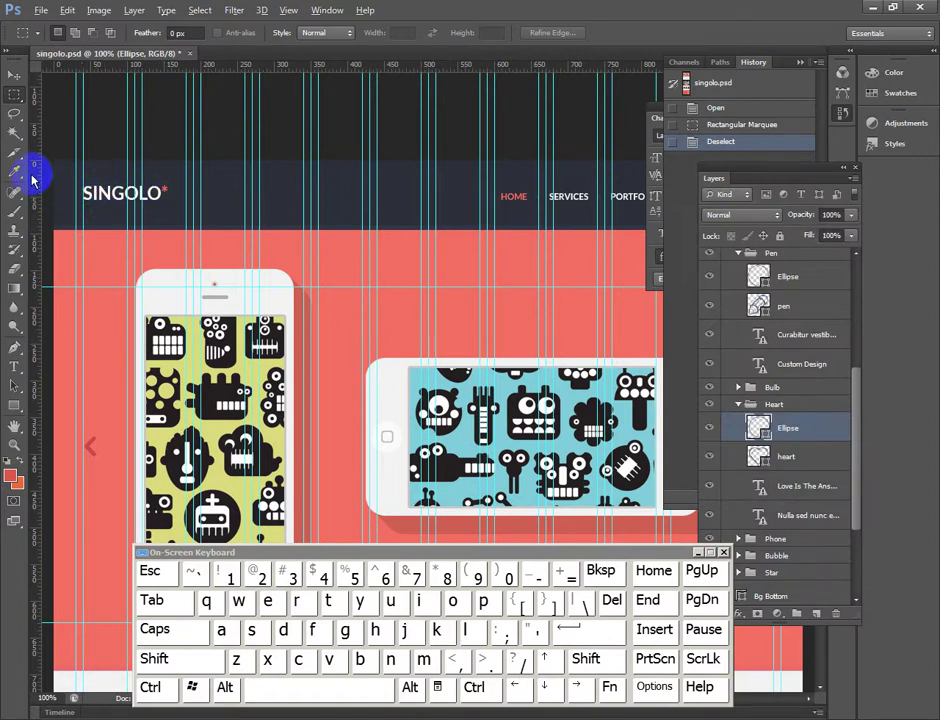
pyautogui.click(422, 606)
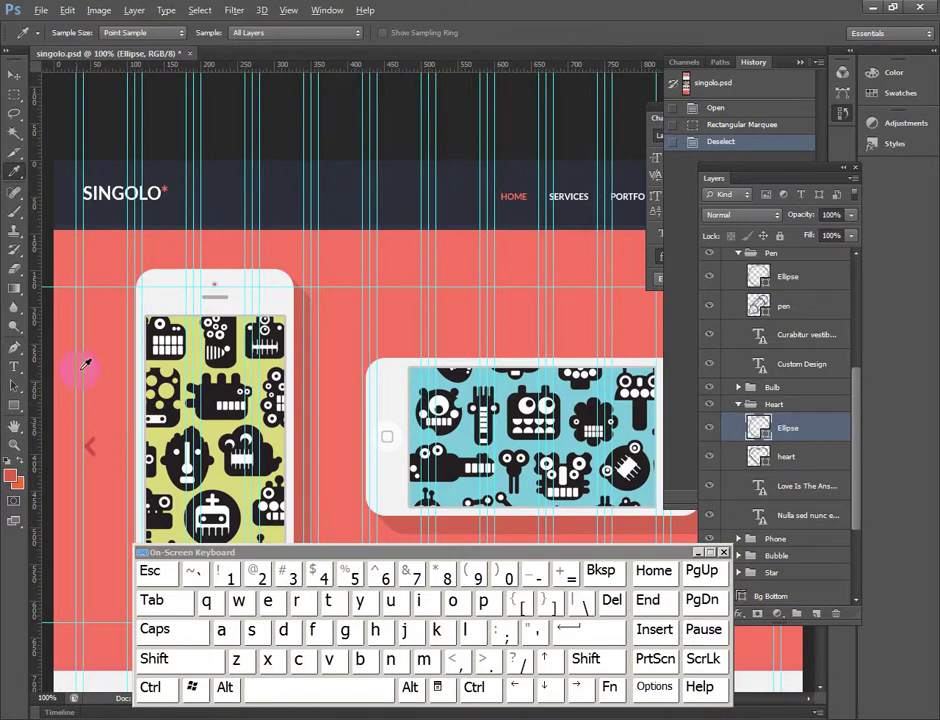
pyautogui.click(17, 174)
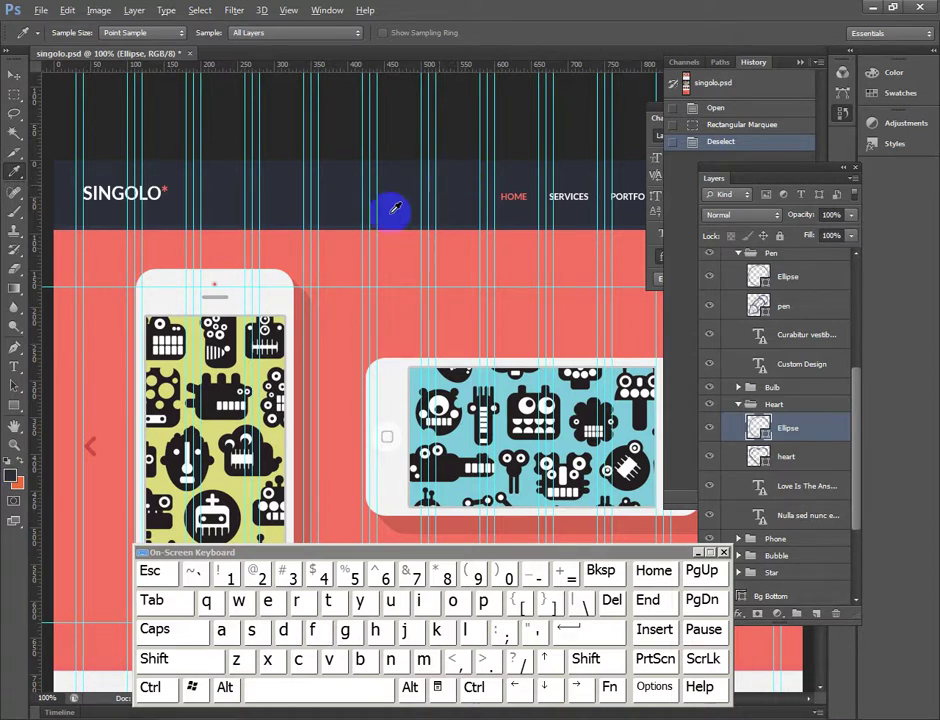
pyautogui.click(12, 479)
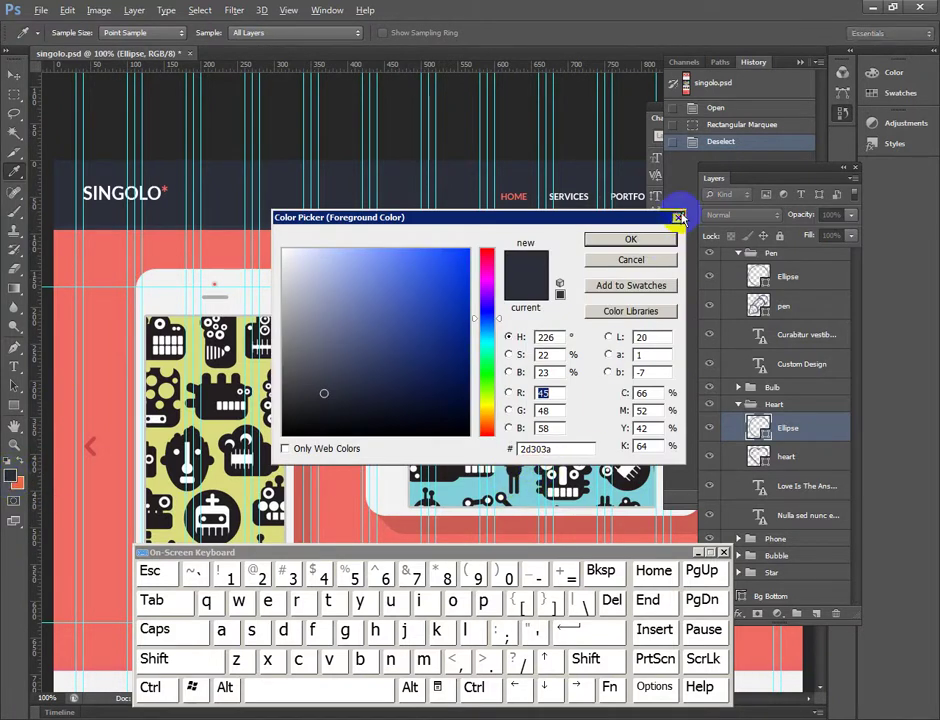
pyautogui.click(679, 217)
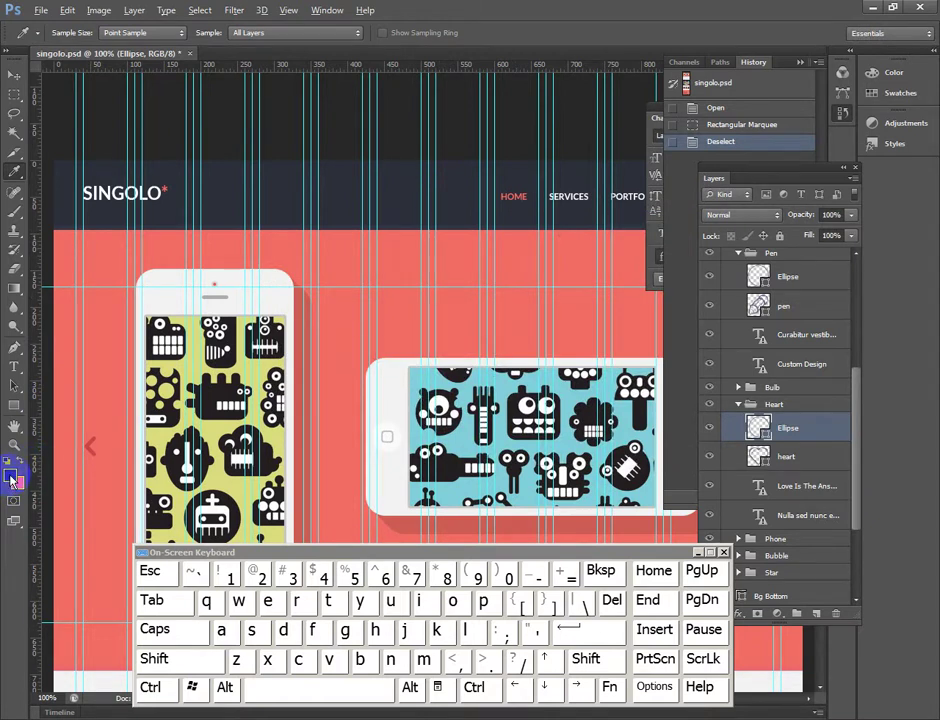
pyautogui.click(12, 479)
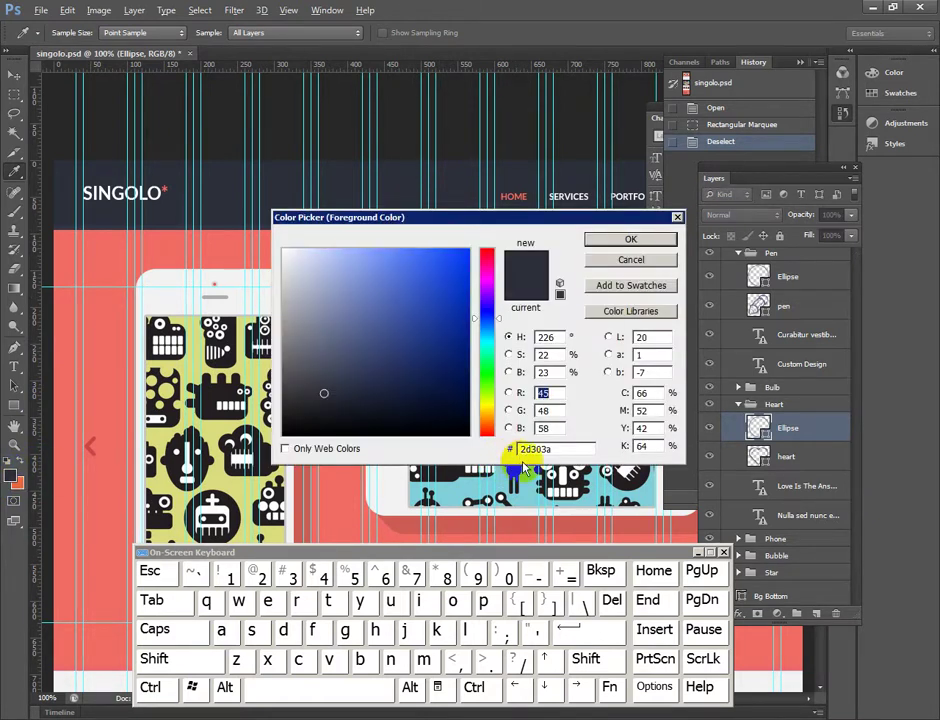
pyautogui.moveTo(577, 449); pyautogui.dragTo(505, 449)
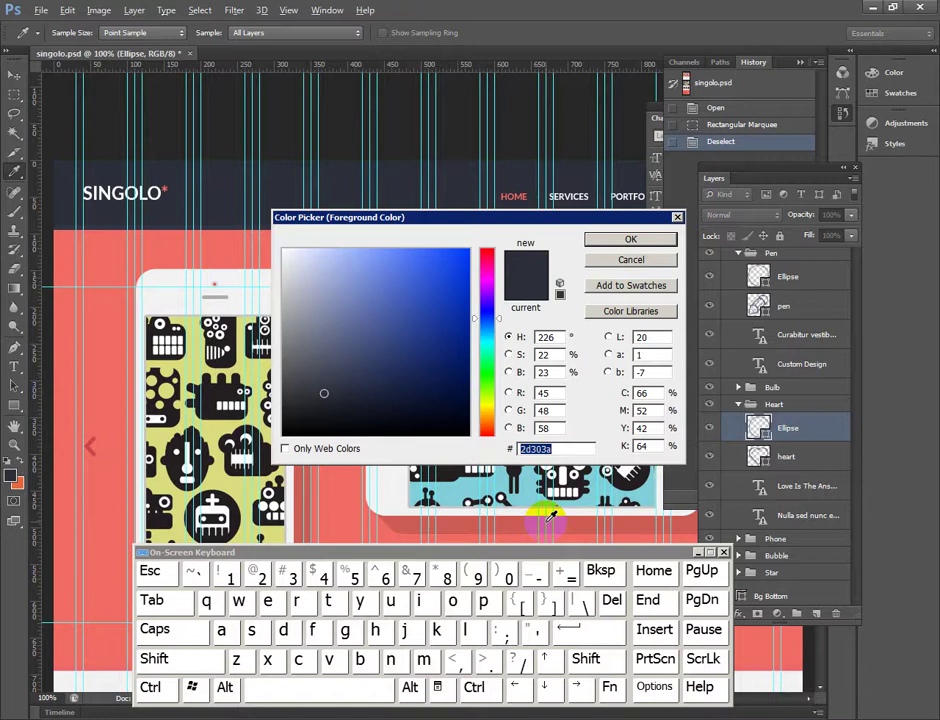
pyautogui.click(672, 218)
# Step: Sample the colour of the Our Services heading with the Eyedropper and inspect its hex code in the foreground Color Picker
pyautogui.scroll(-10, 343, 486)
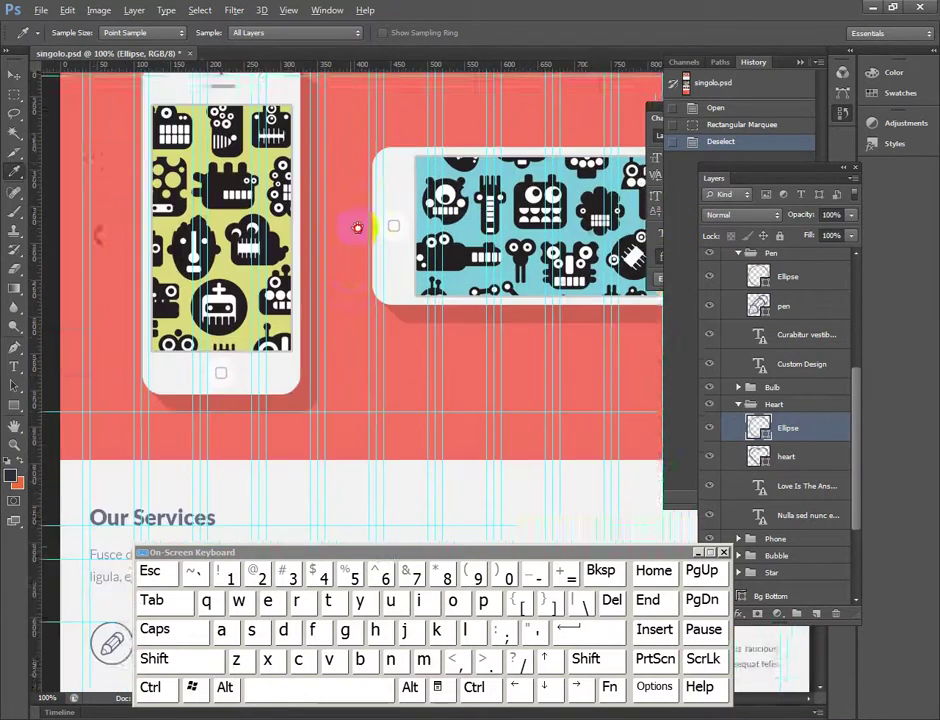
pyautogui.scroll(5, 355, 330)
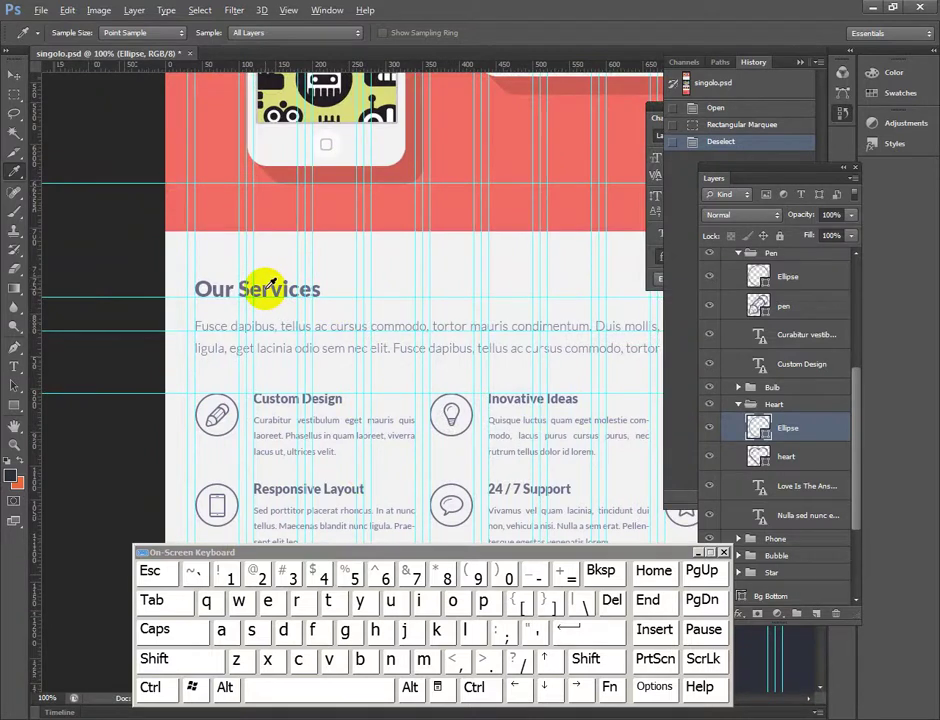
pyautogui.click(270, 285)
pyautogui.click(11, 478)
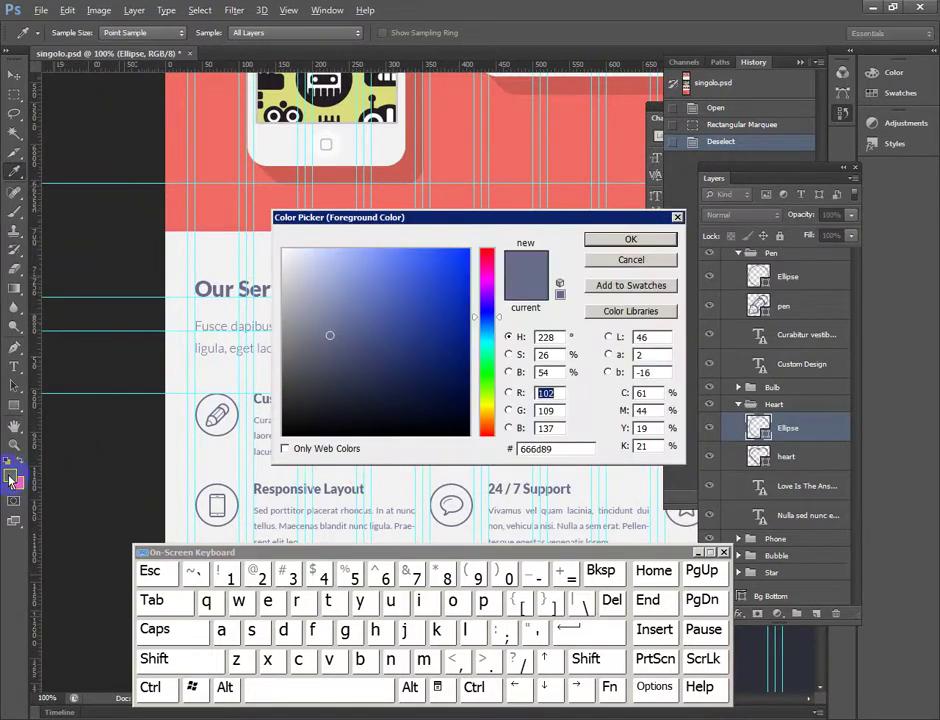
pyautogui.click(556, 448)
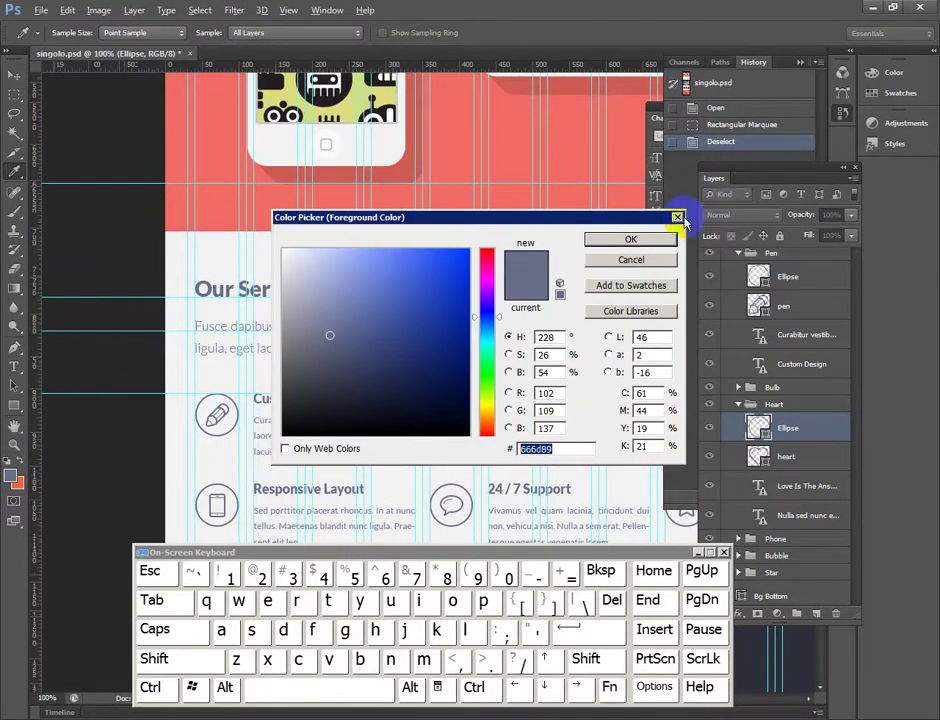
pyautogui.click(679, 218)
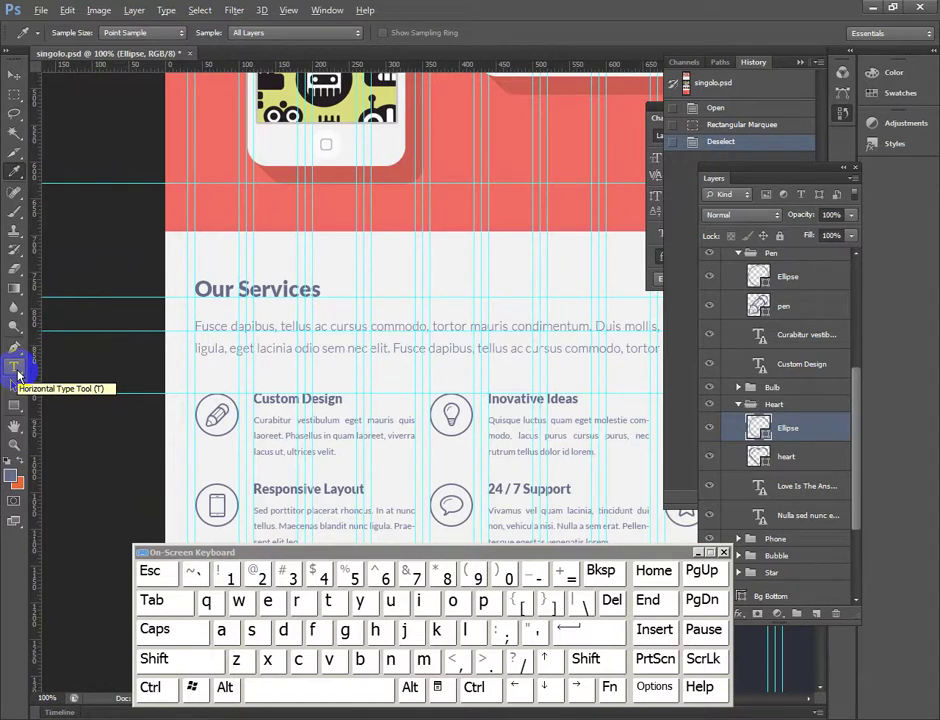
# Step: Select all the text of the Our Services heading with the Horizontal Type tool
pyautogui.click(16, 370)
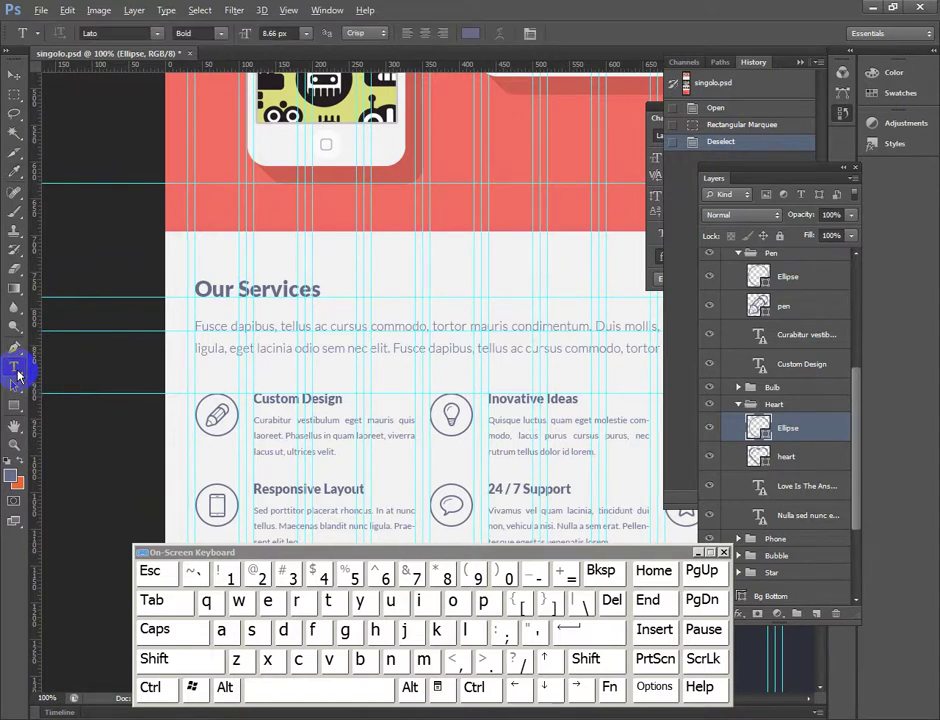
pyautogui.click(255, 289)
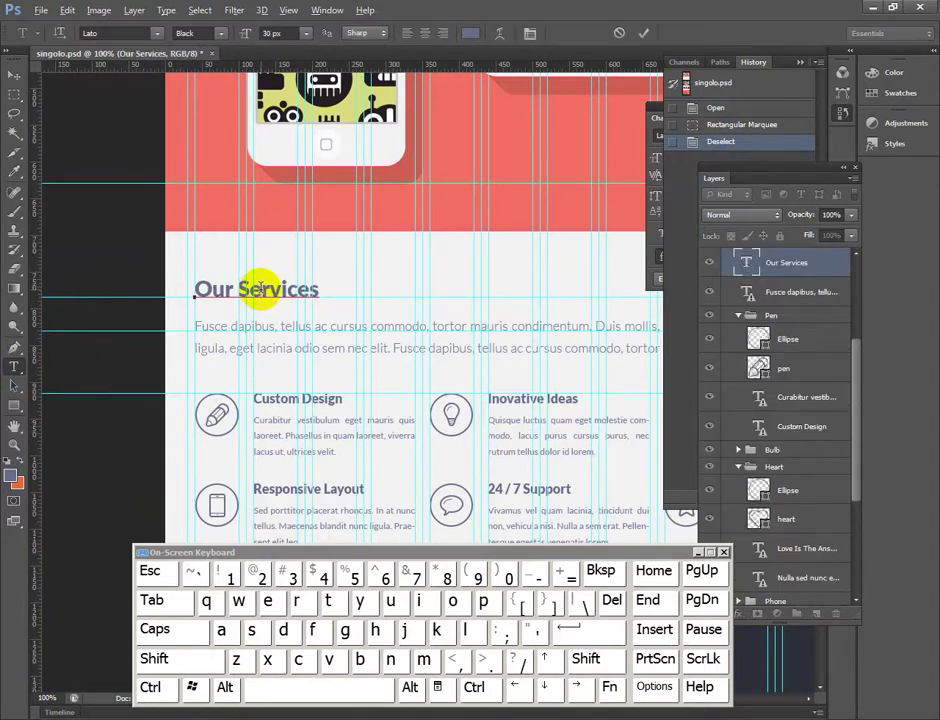
pyautogui.moveTo(316, 290); pyautogui.dragTo(195, 289)
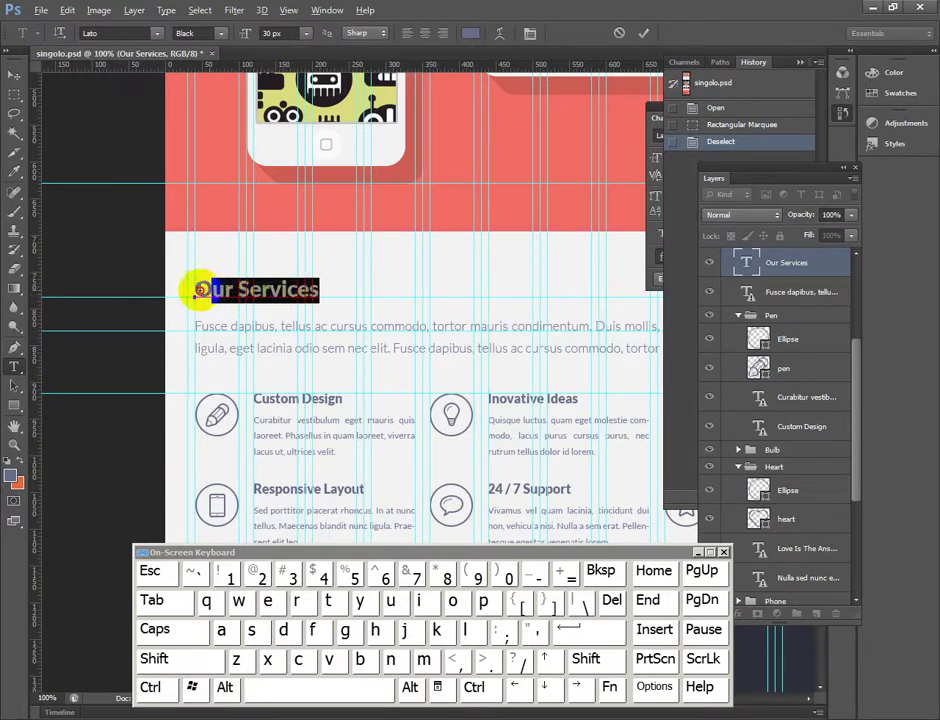
pyautogui.click(308, 287)
pyautogui.moveTo(308, 287); pyautogui.dragTo(252, 300)
pyautogui.moveTo(195, 289)
pyautogui.mouseDown()
pyautogui.moveTo(306, 287)
pyautogui.moveTo(190, 293)
pyautogui.mouseUp()
pyautogui.click(316, 292)
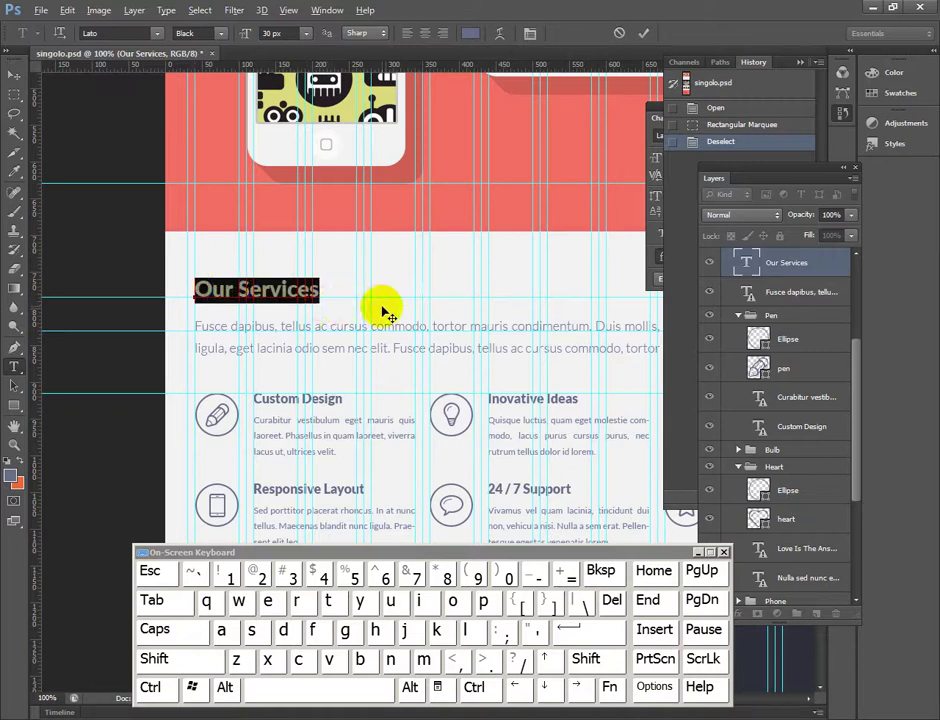
# Step: Show the Character panel and place it over the canvas beside the Our Services heading
pyautogui.click(331, 10)
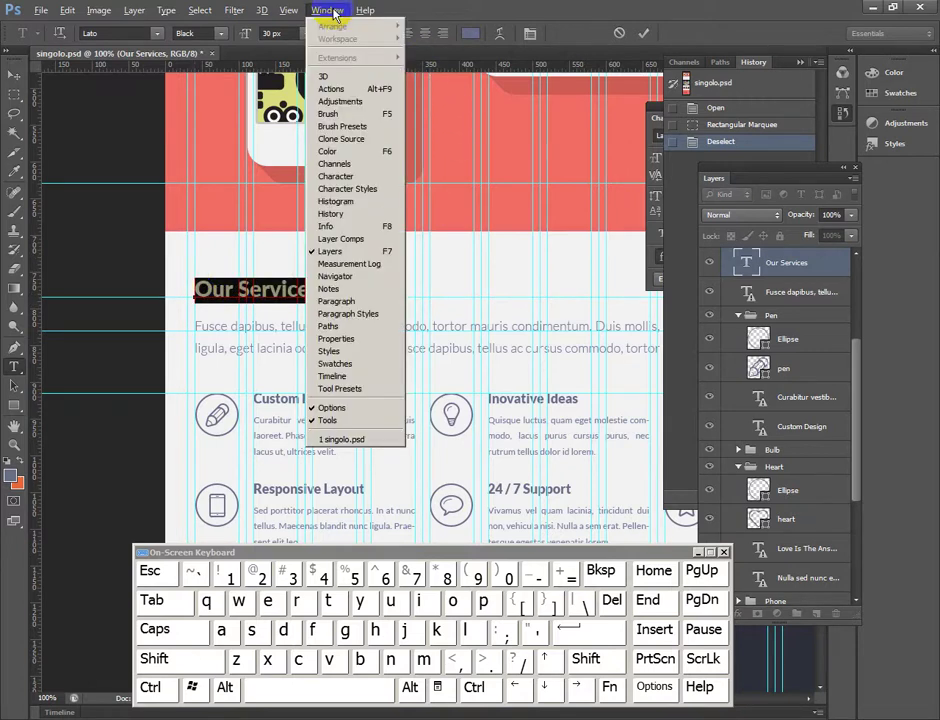
pyautogui.click(330, 177)
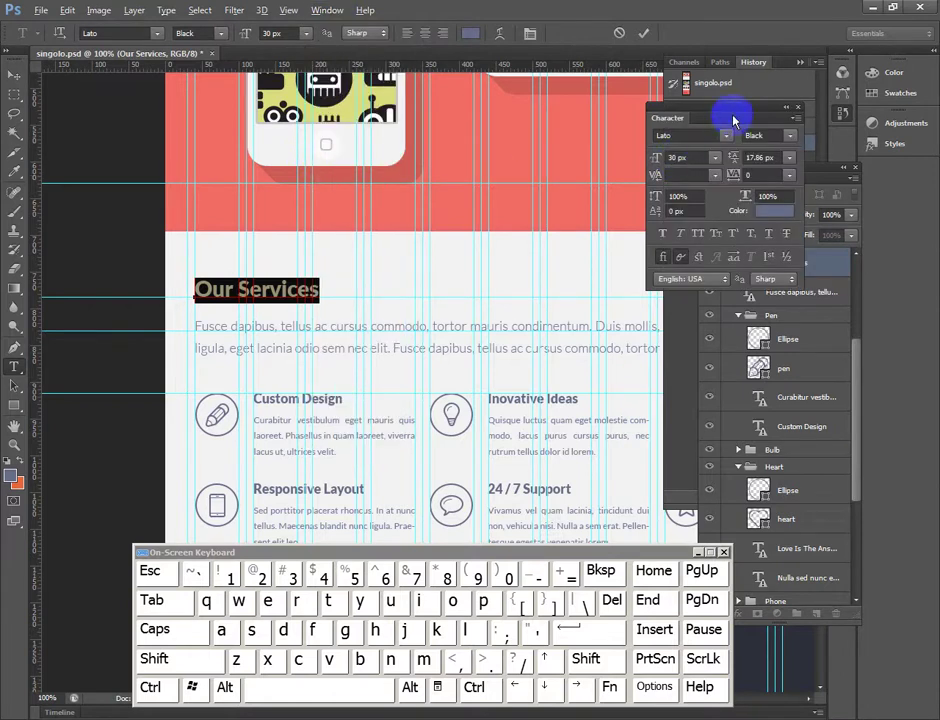
pyautogui.click(510, 162)
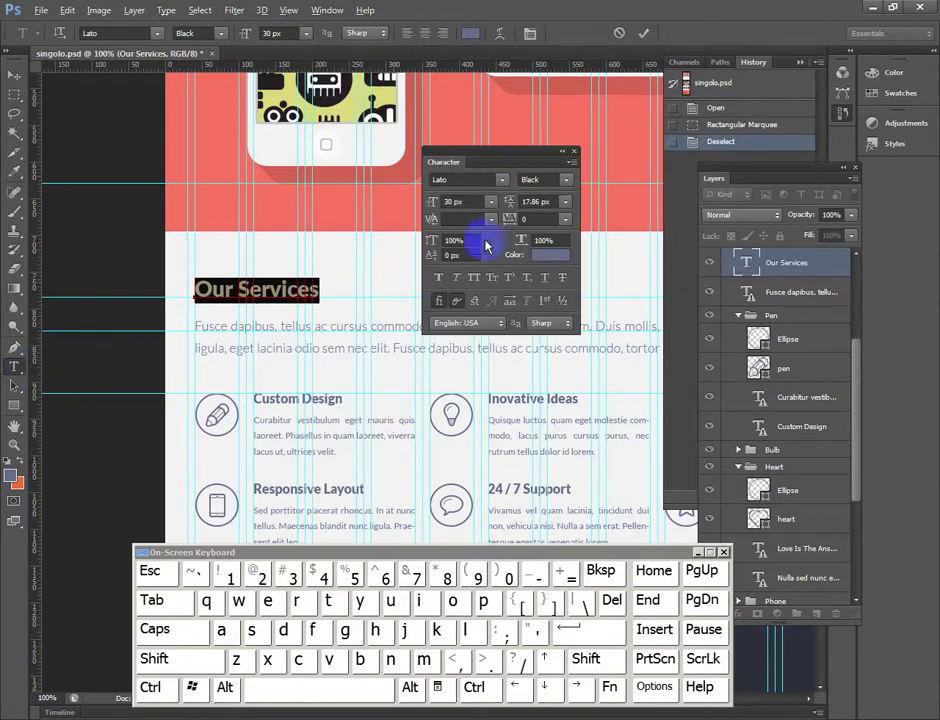
pyautogui.click(510, 134)
pyautogui.click(327, 10)
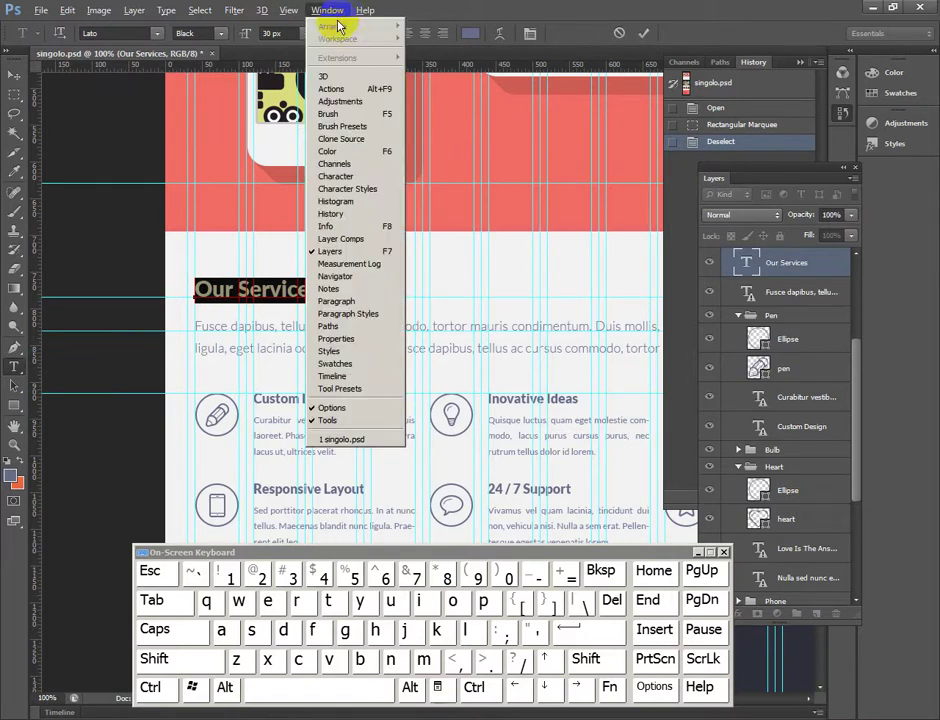
pyautogui.click(338, 177)
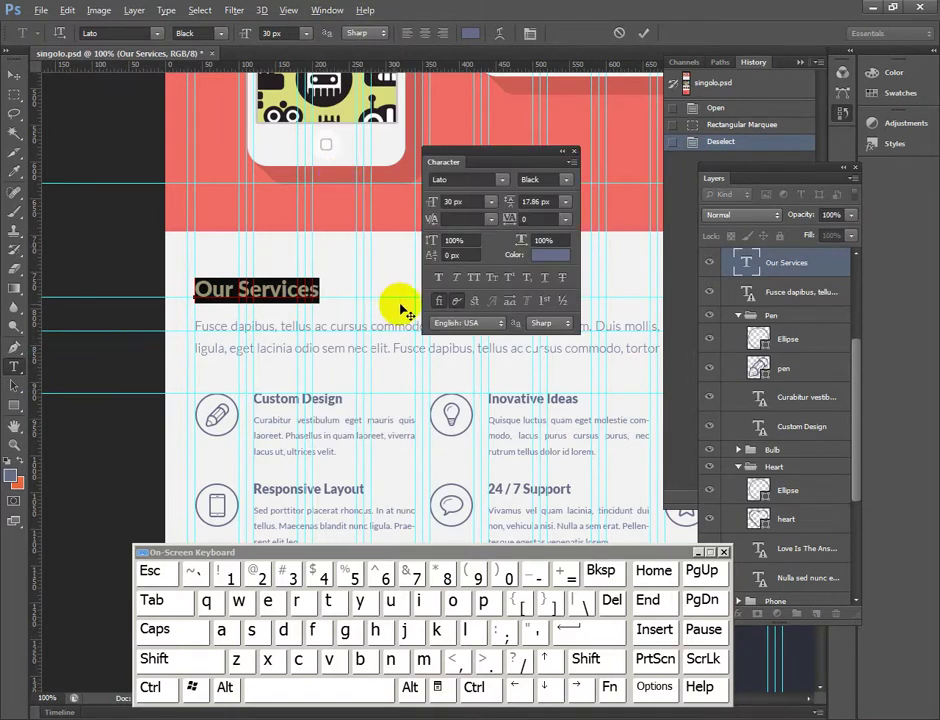
# Step: Inspect the hex code of the Our Services heading's text colour in the Text Color picker, leaving the colour unaltered
pyautogui.click(203, 284)
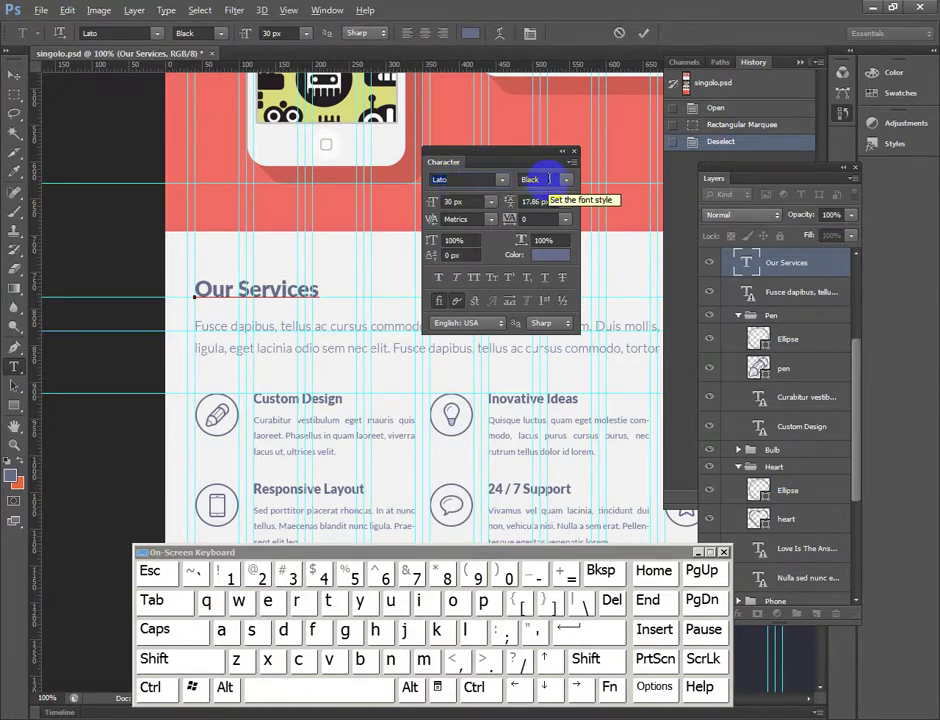
pyautogui.click(548, 259)
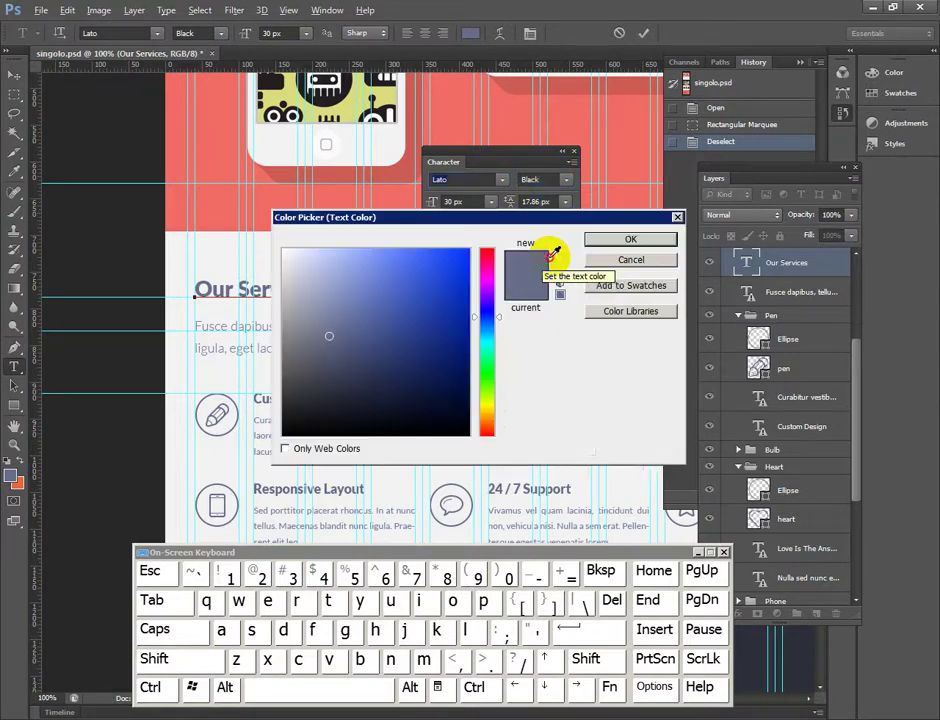
pyautogui.click(648, 238)
pyautogui.click(553, 260)
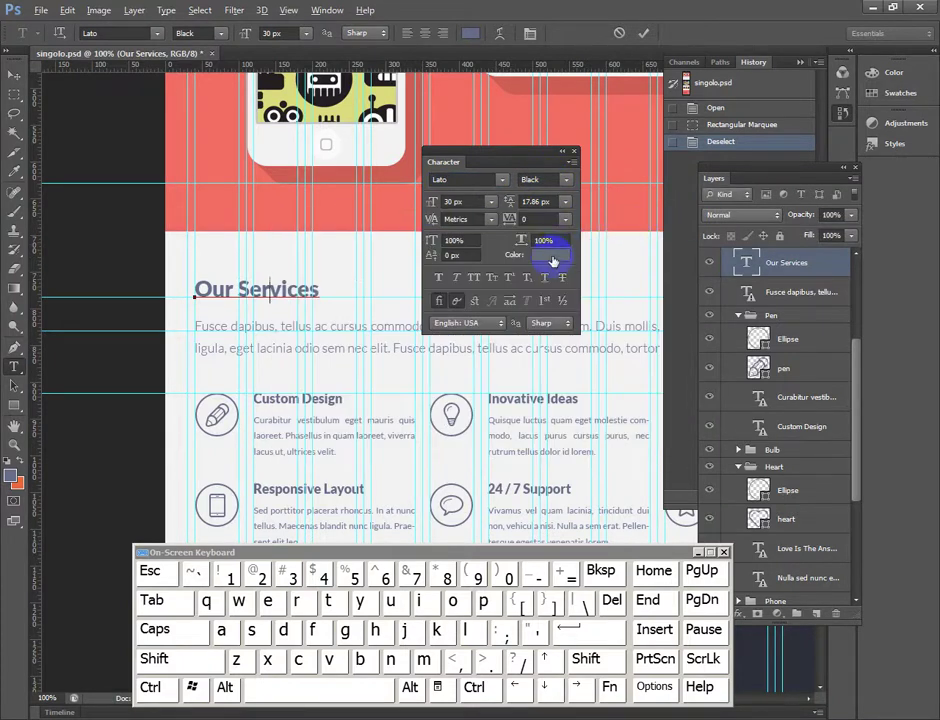
pyautogui.click(520, 448)
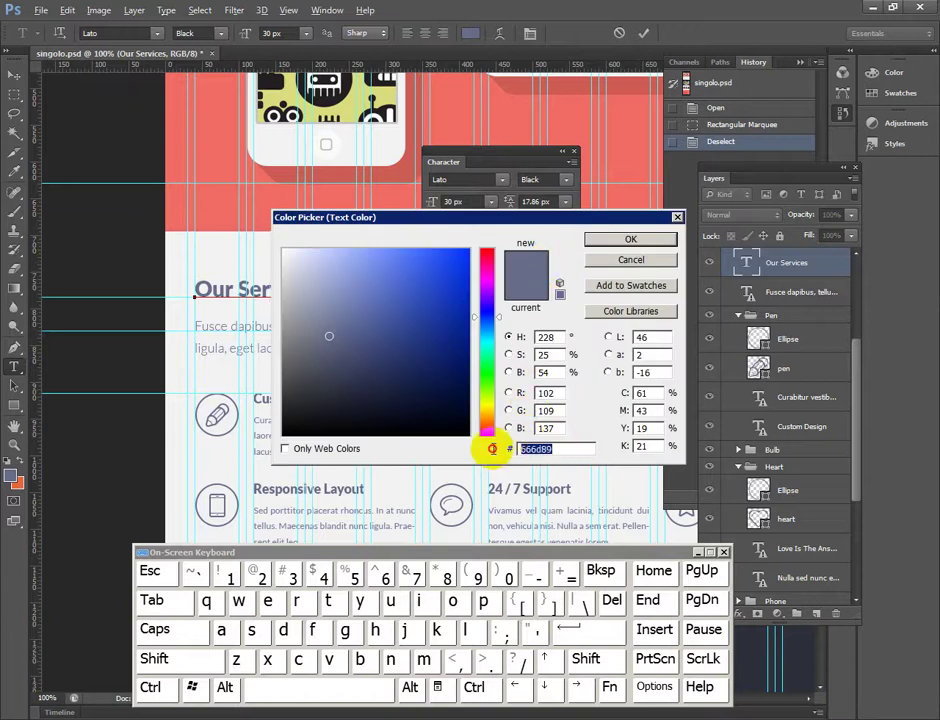
pyautogui.click(677, 216)
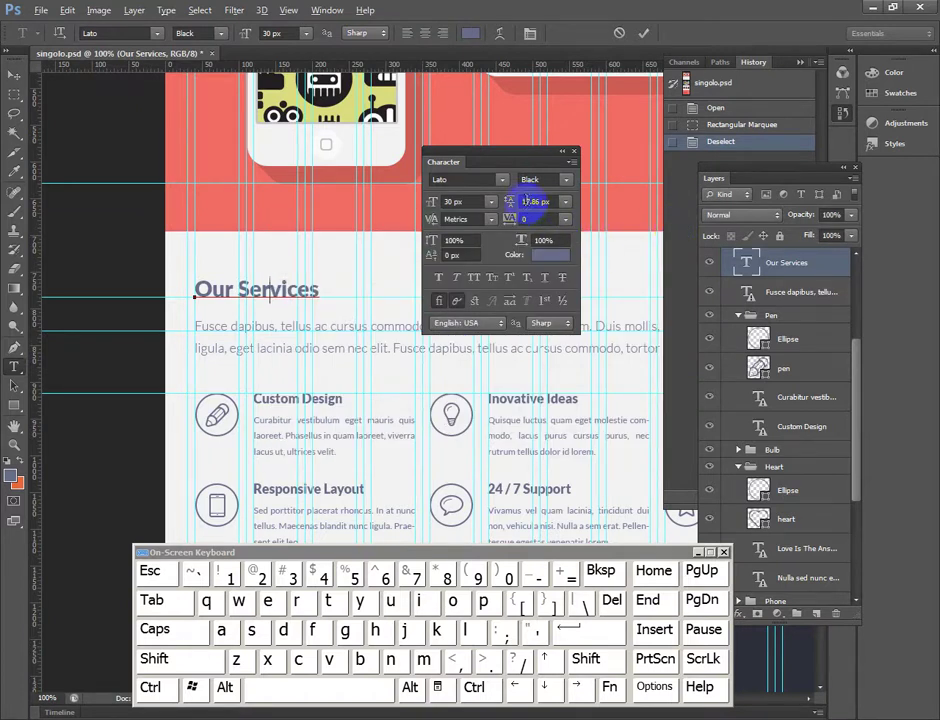
# Step: Check the Our Services heading's font size, leading and tracking in the Character panel, and close the panel
pyautogui.click(463, 201)
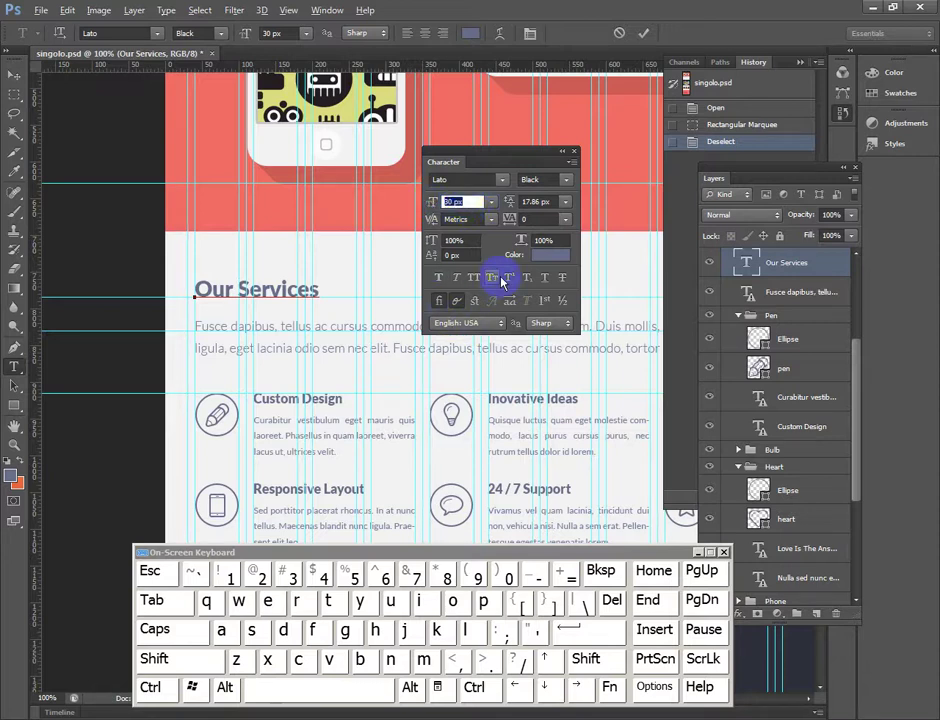
pyautogui.click(538, 204)
pyautogui.click(538, 215)
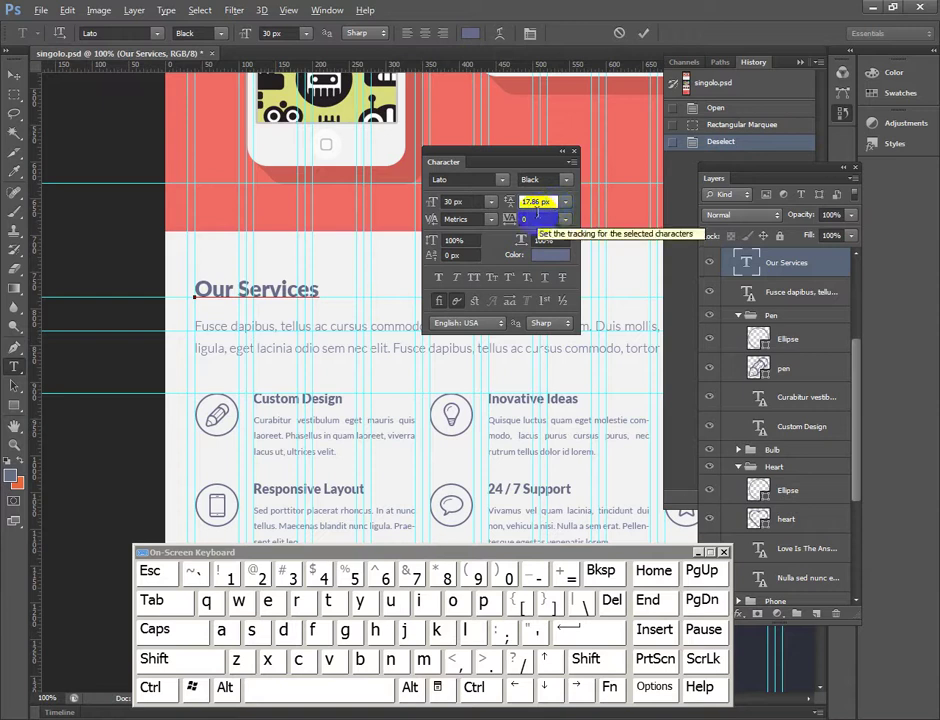
pyautogui.click(574, 151)
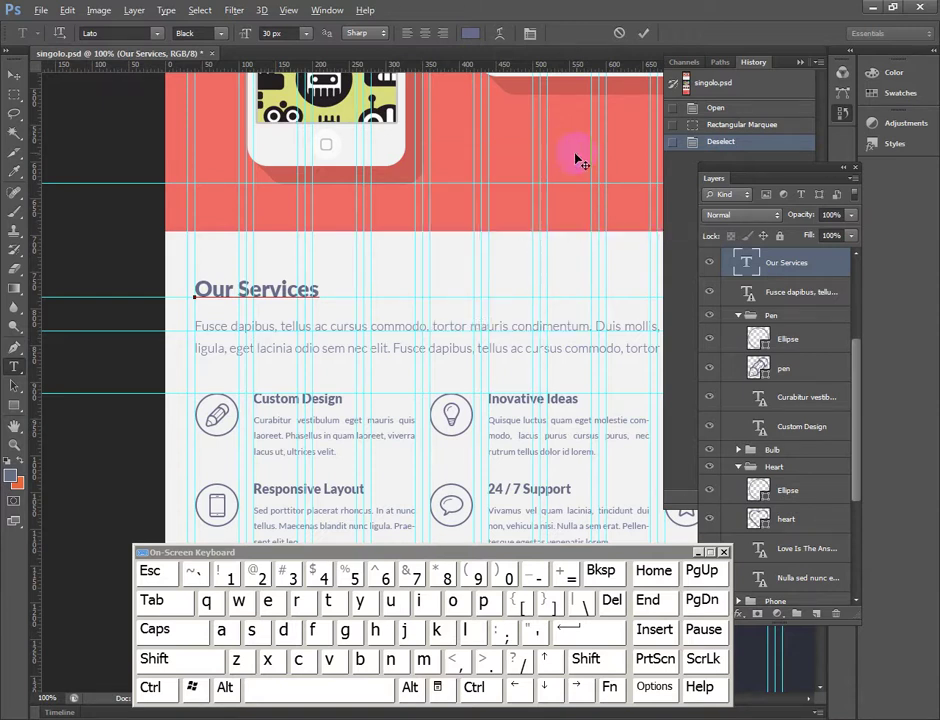
# Step: Select part of the paragraph below the Our Services heading and show the Character panel for it
pyautogui.click(342, 329)
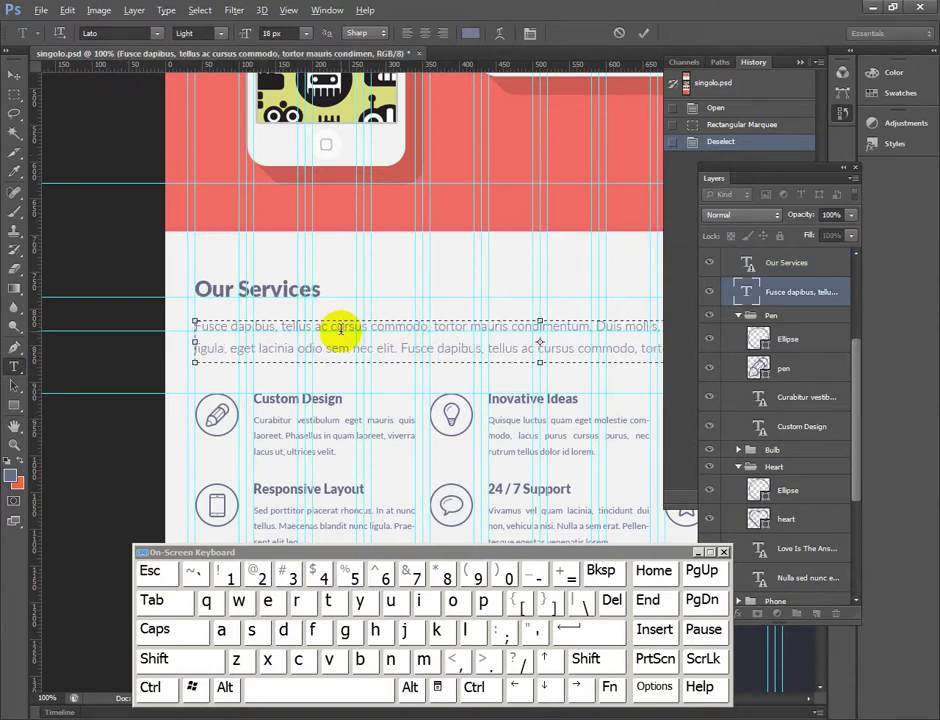
pyautogui.moveTo(398, 350); pyautogui.dragTo(245, 325)
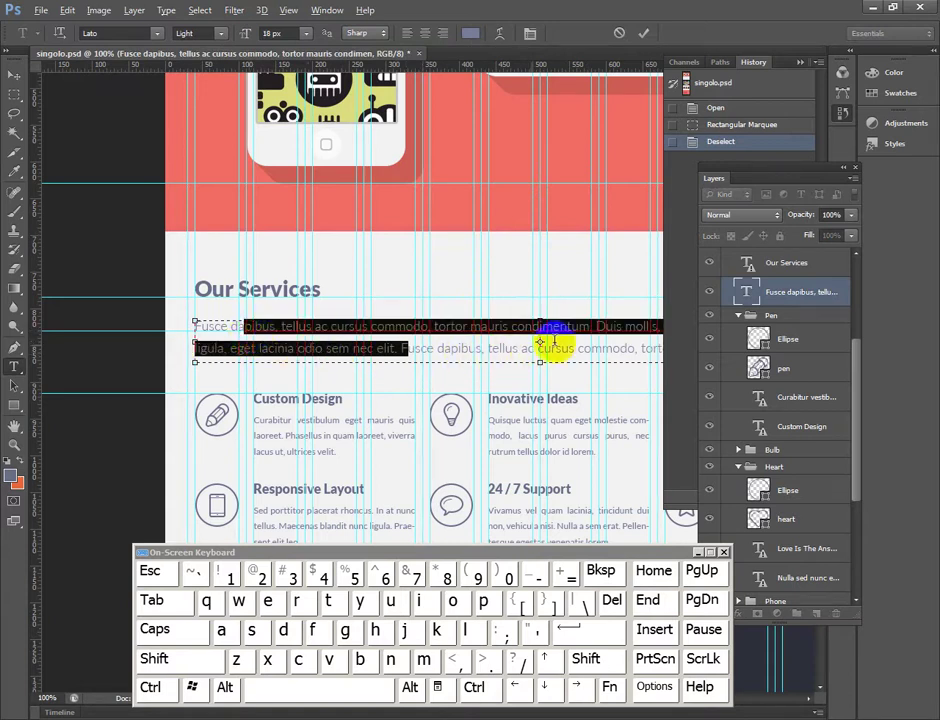
pyautogui.click(327, 10)
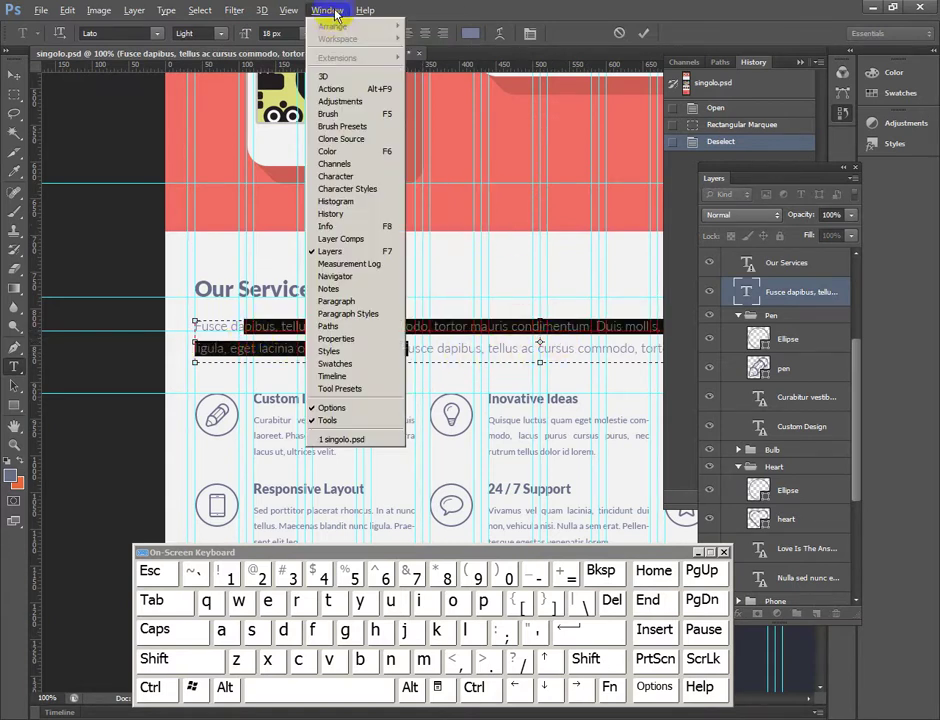
pyautogui.click(352, 177)
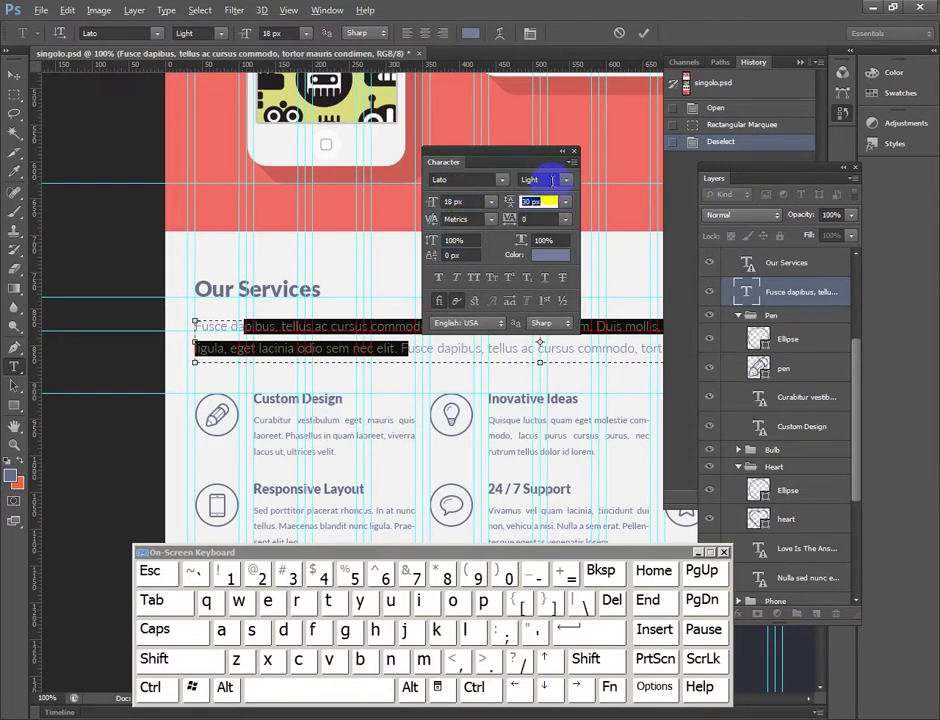
# Step: Check the paragraph's font size and leading, close the Character panel and leave text editing without altering the text
pyautogui.doubleClick(463, 202)
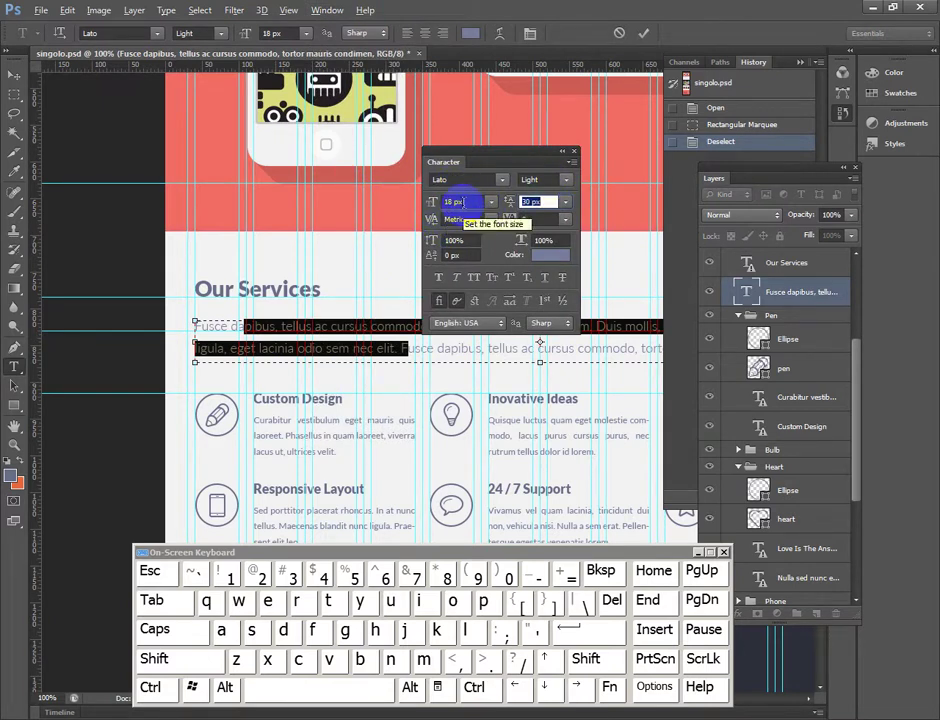
pyautogui.click(538, 205)
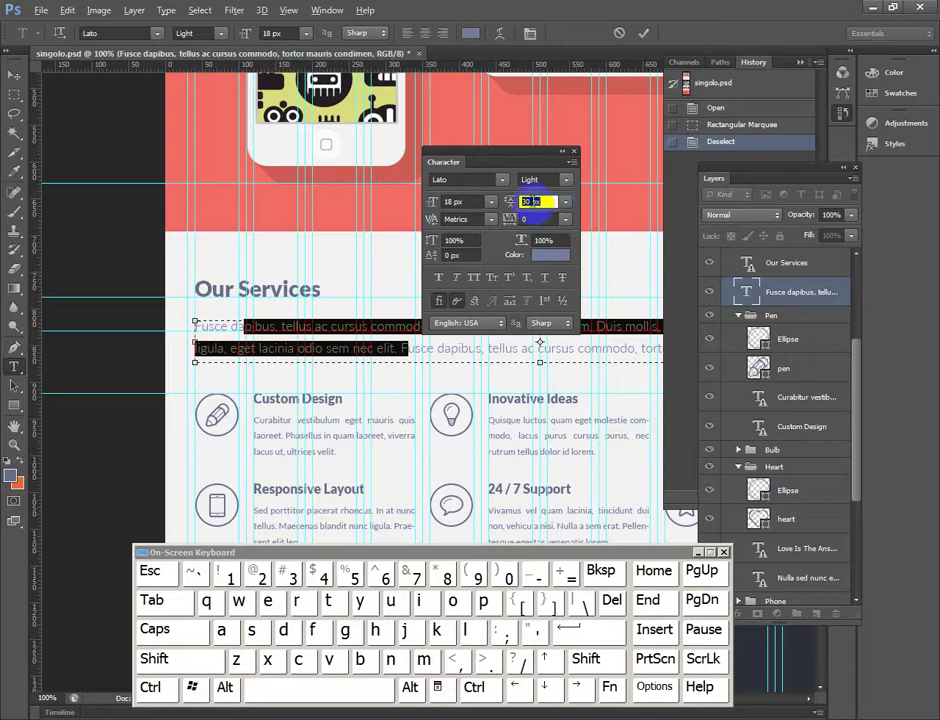
pyautogui.click(395, 330)
pyautogui.moveTo(401, 350); pyautogui.dragTo(355, 328)
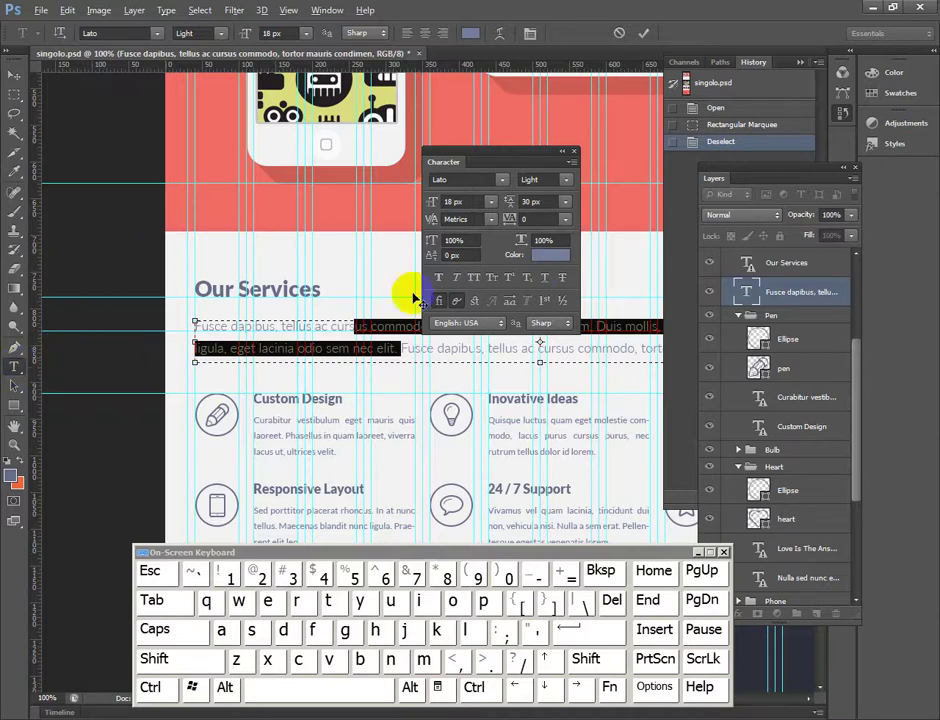
pyautogui.click(575, 152)
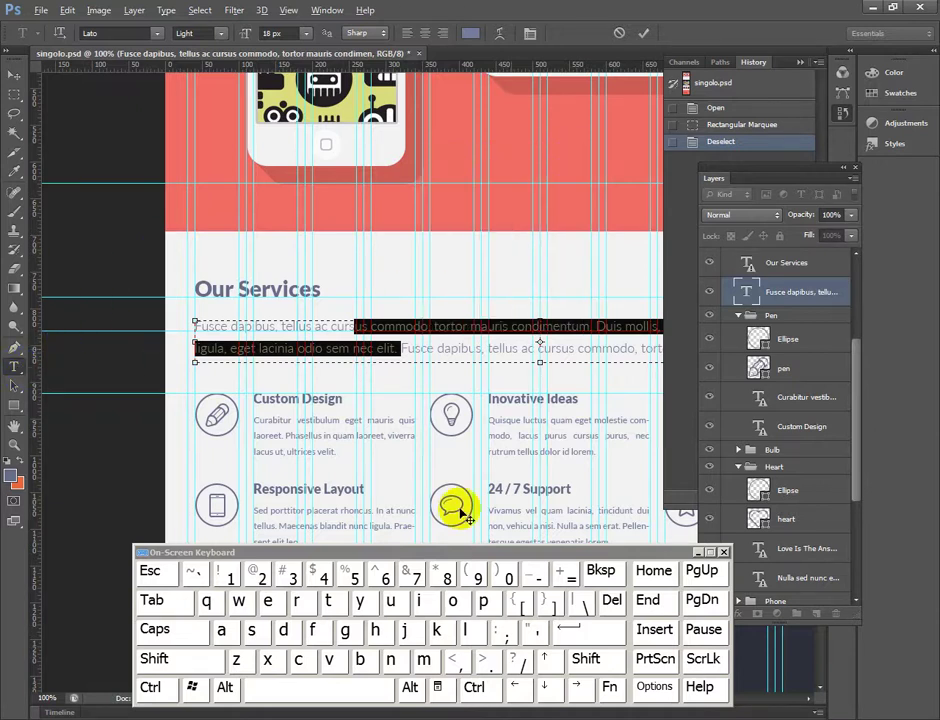
pyautogui.click(414, 463)
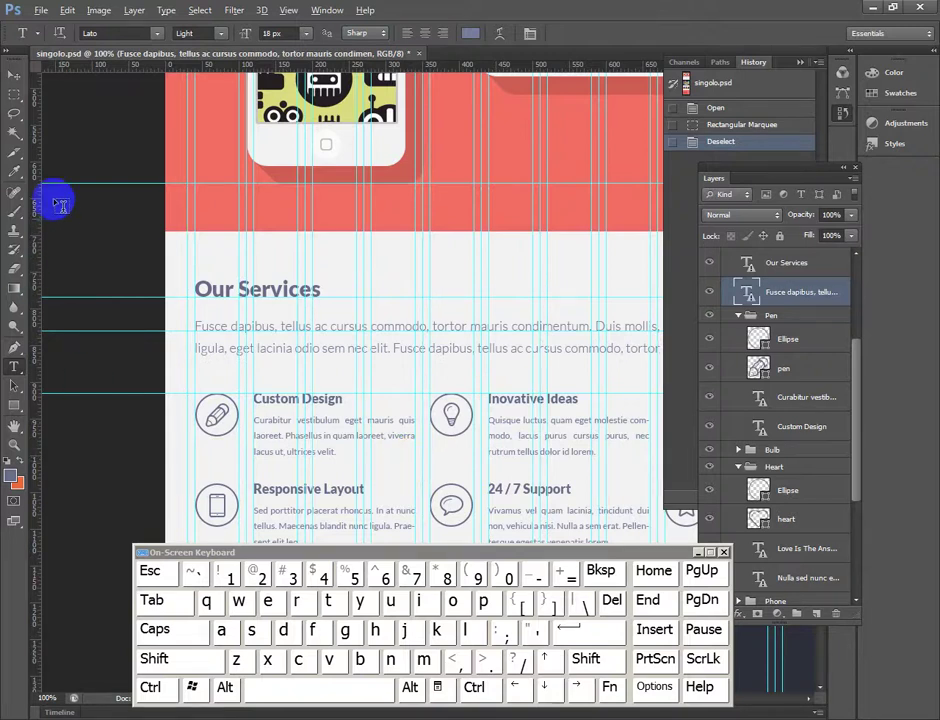
# Step: Activate the Crop tool briefly and switch back to the Slice tool
pyautogui.click(22, 158)
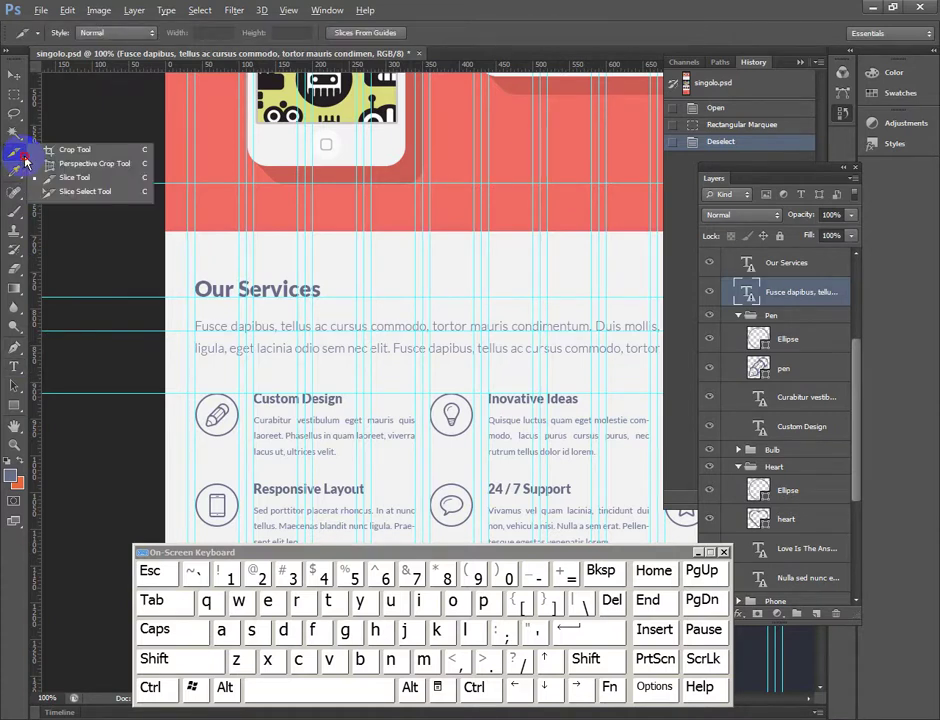
pyautogui.click(70, 149)
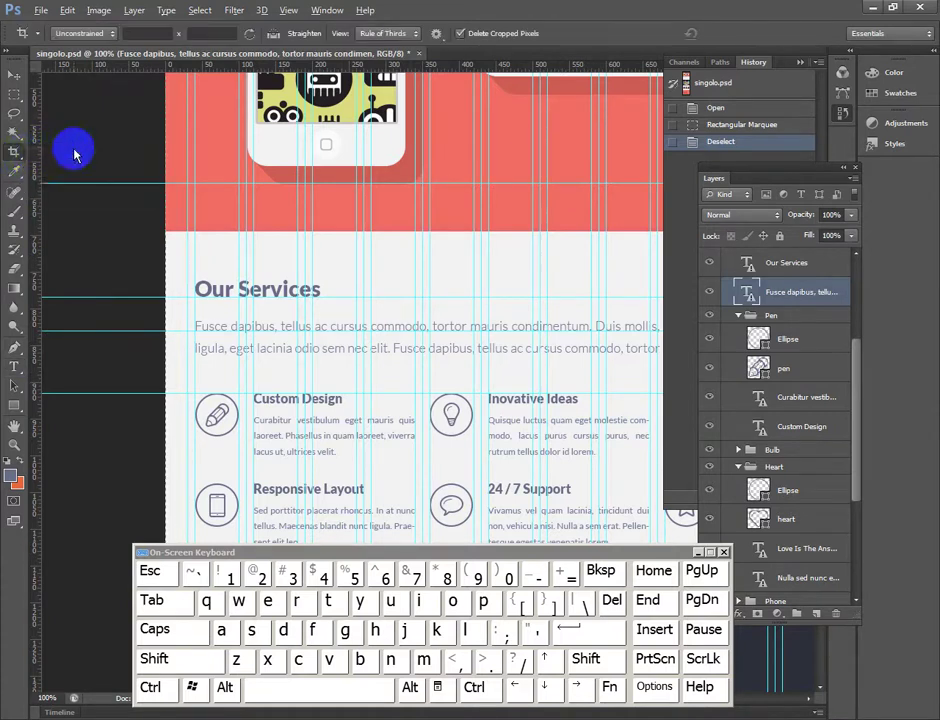
pyautogui.click(22, 158)
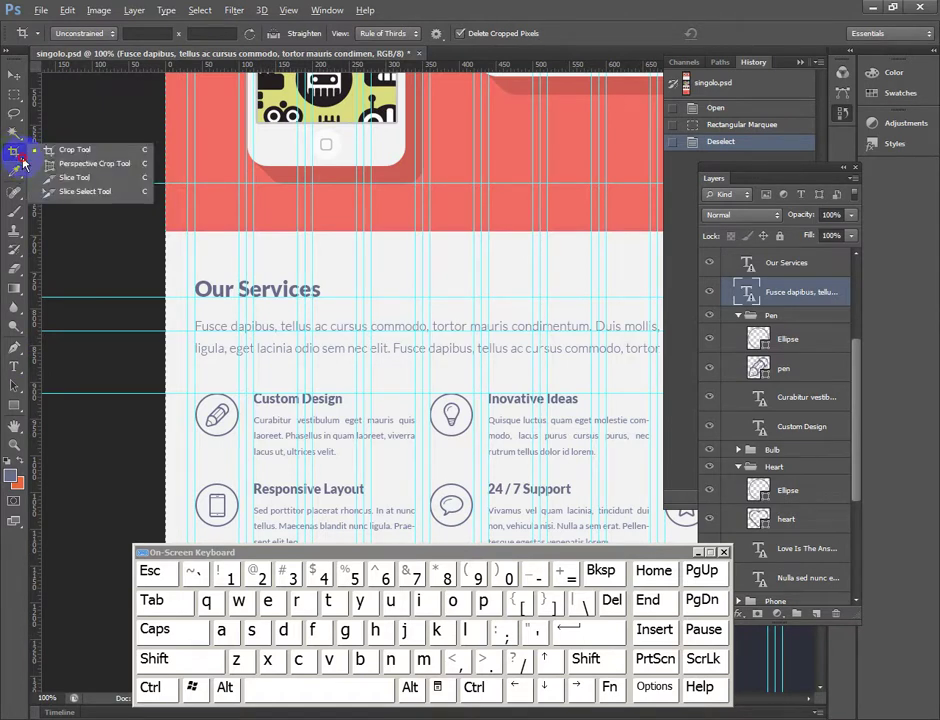
pyautogui.click(76, 179)
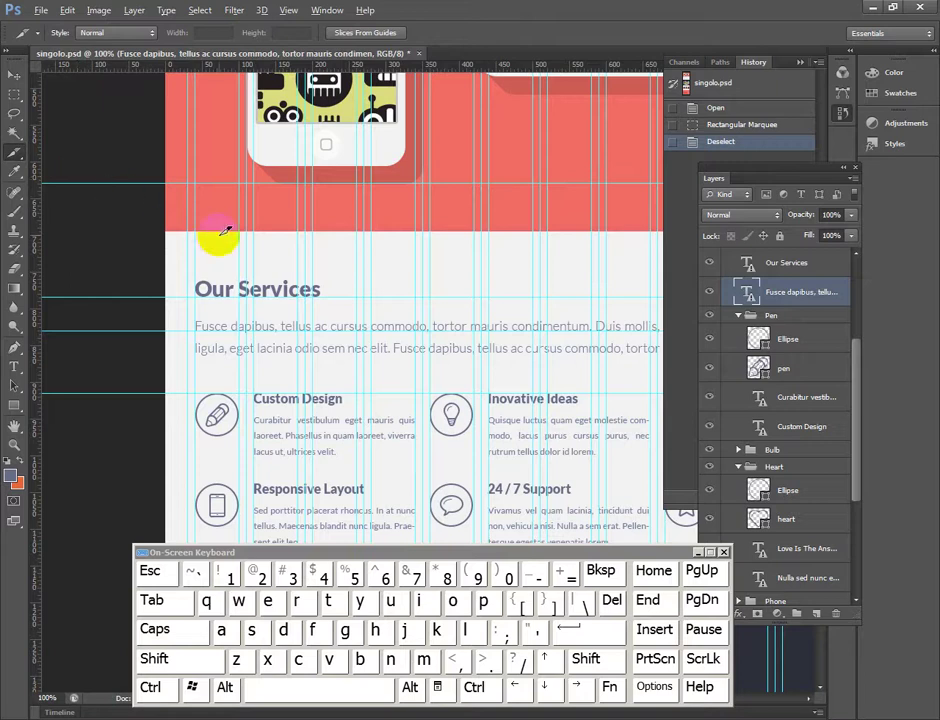
pyautogui.click(16, 154)
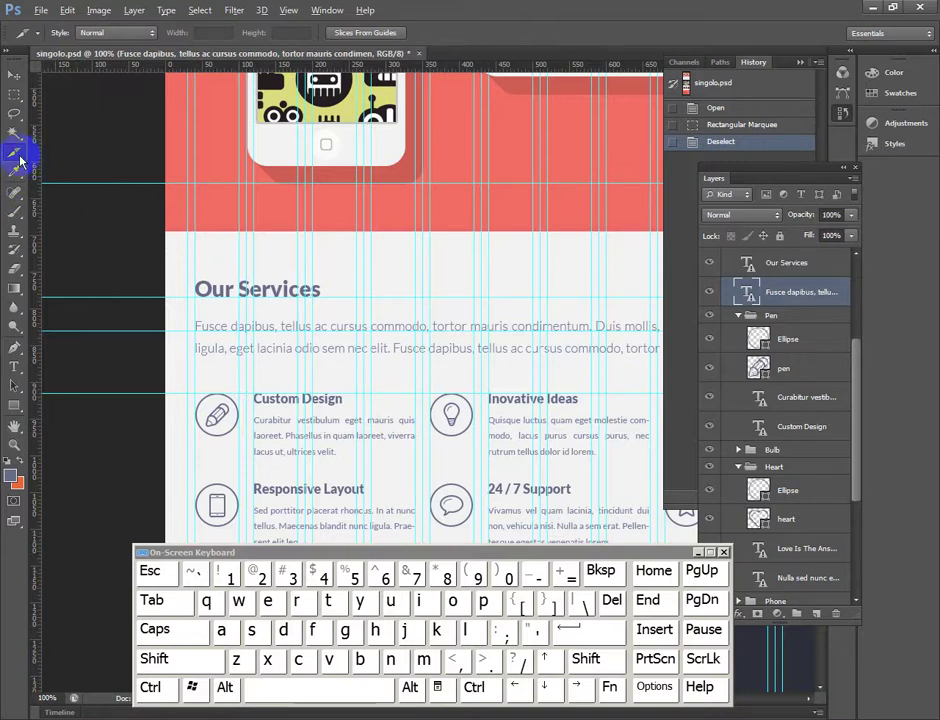
# Step: Hide the canvas rulers and show them again
pyautogui.moveTo(428, 256); pyautogui.dragTo(419, 440)
pyautogui.hscroll(3, 428, 80)
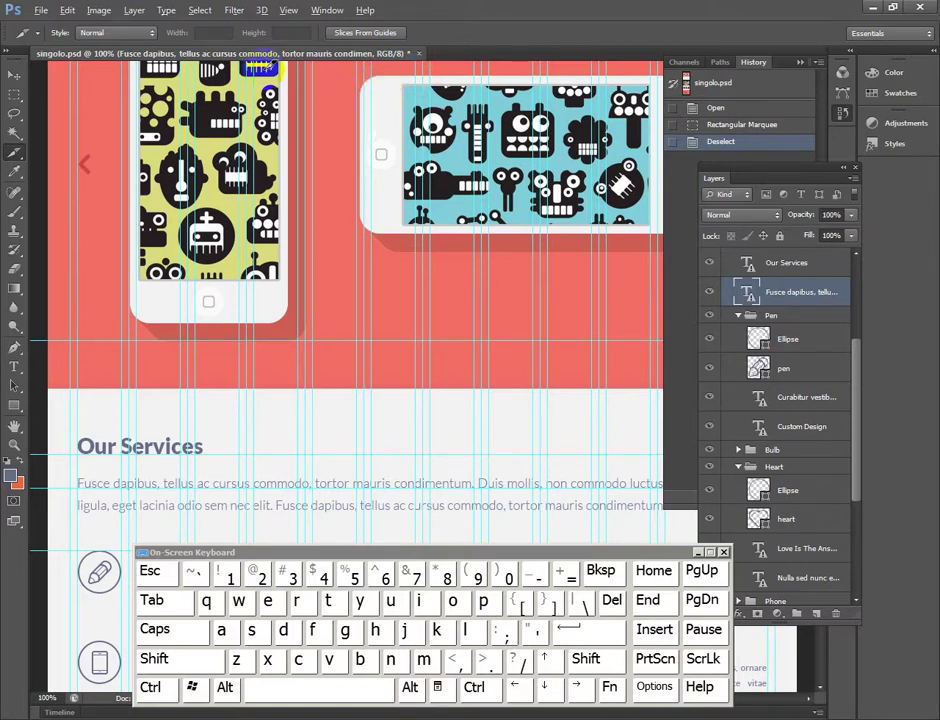
pyautogui.hotkey('ctrl', 'r')
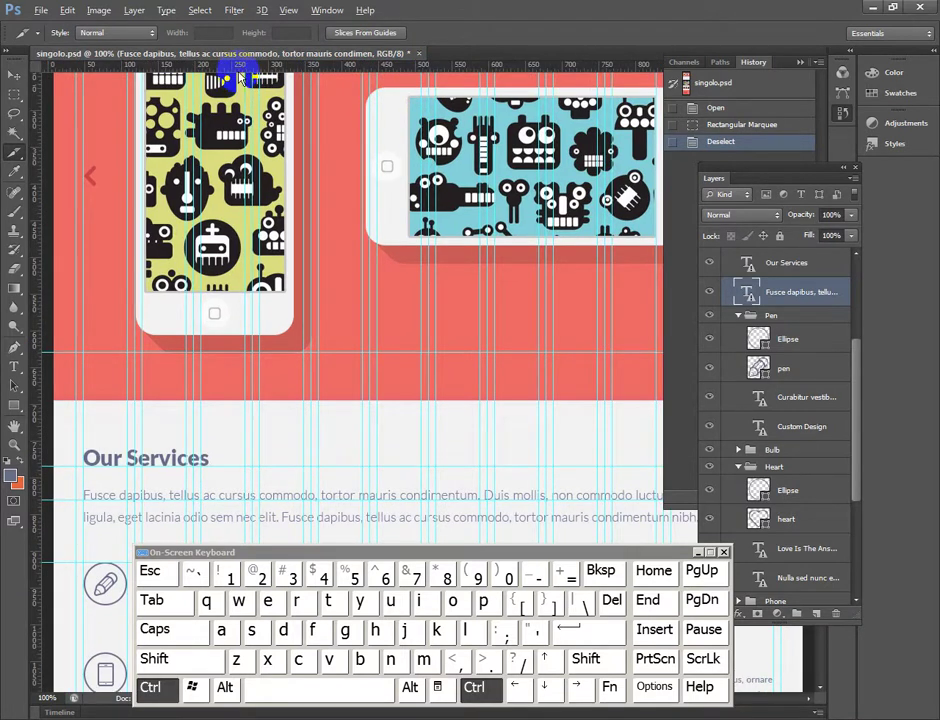
pyautogui.hotkey('ctrl', 'r')
pyautogui.hotkey('ctrl', 'r')
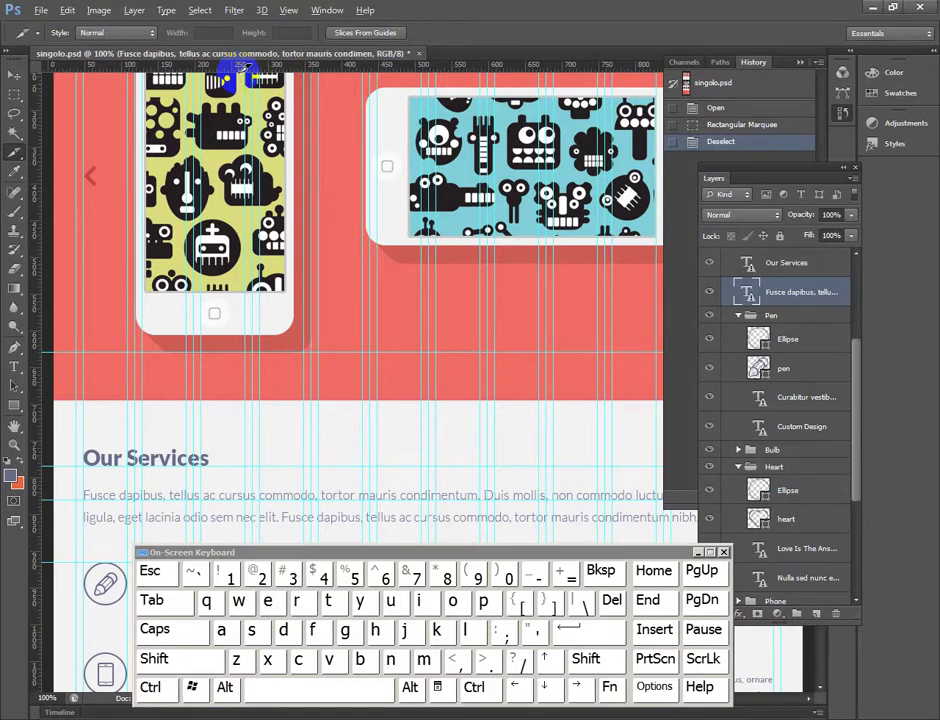
# Step: Set the ruler unit to Pixels and, in the Units & Rulers preferences, set both the Rulers and Type units to Pixels
pyautogui.rightClick(295, 72)
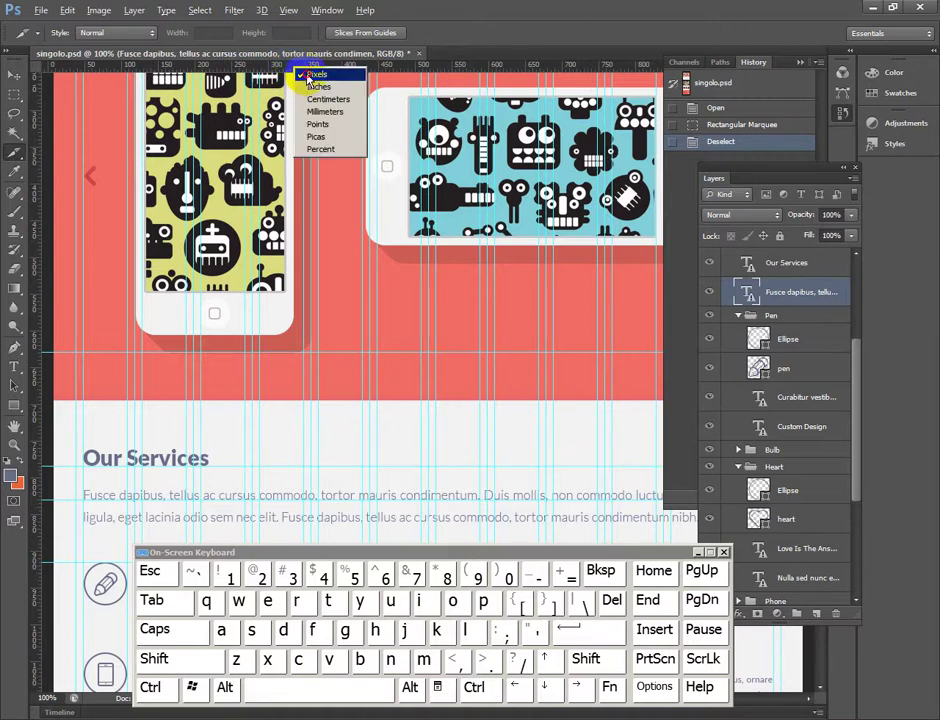
pyautogui.click(308, 76)
pyautogui.doubleClick(297, 72)
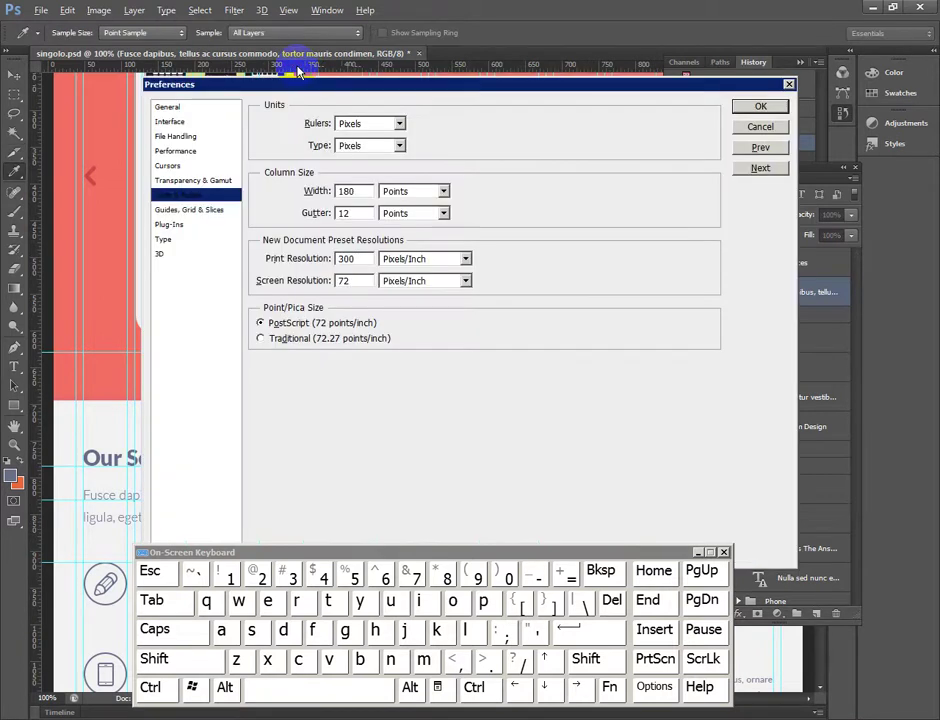
pyautogui.moveTo(504, 88); pyautogui.dragTo(355, 152)
pyautogui.click(333, 149)
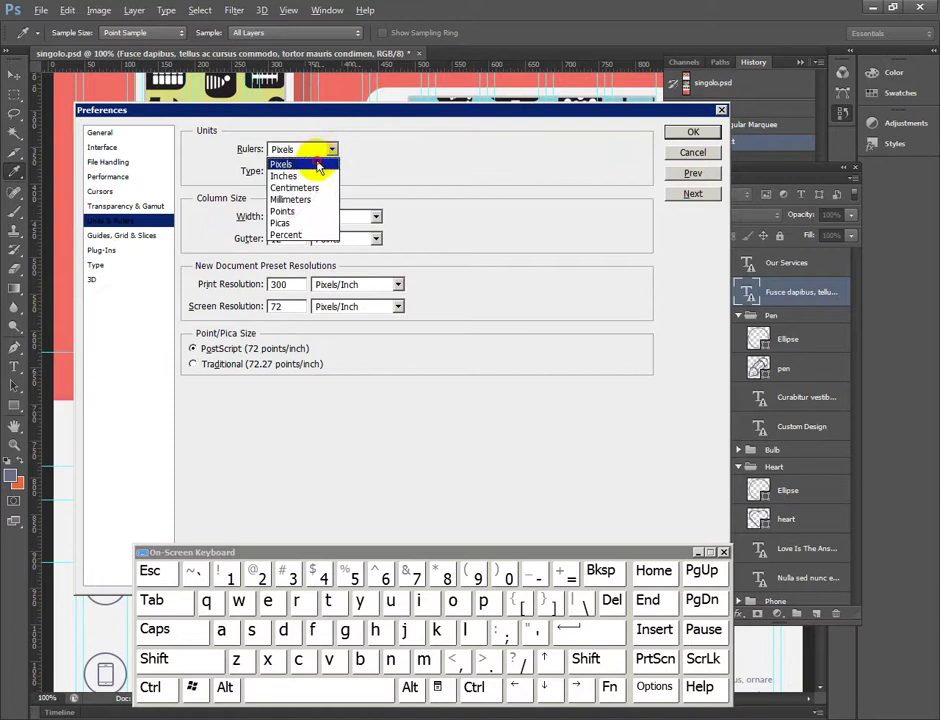
pyautogui.click(333, 160)
pyautogui.click(331, 171)
pyautogui.click(322, 186)
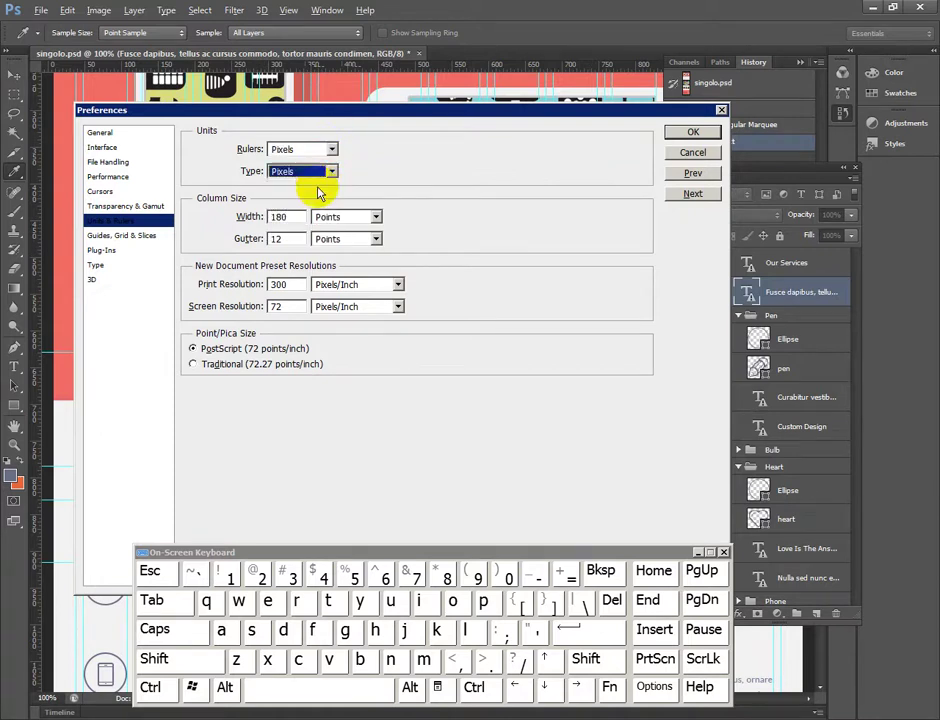
pyautogui.click(672, 132)
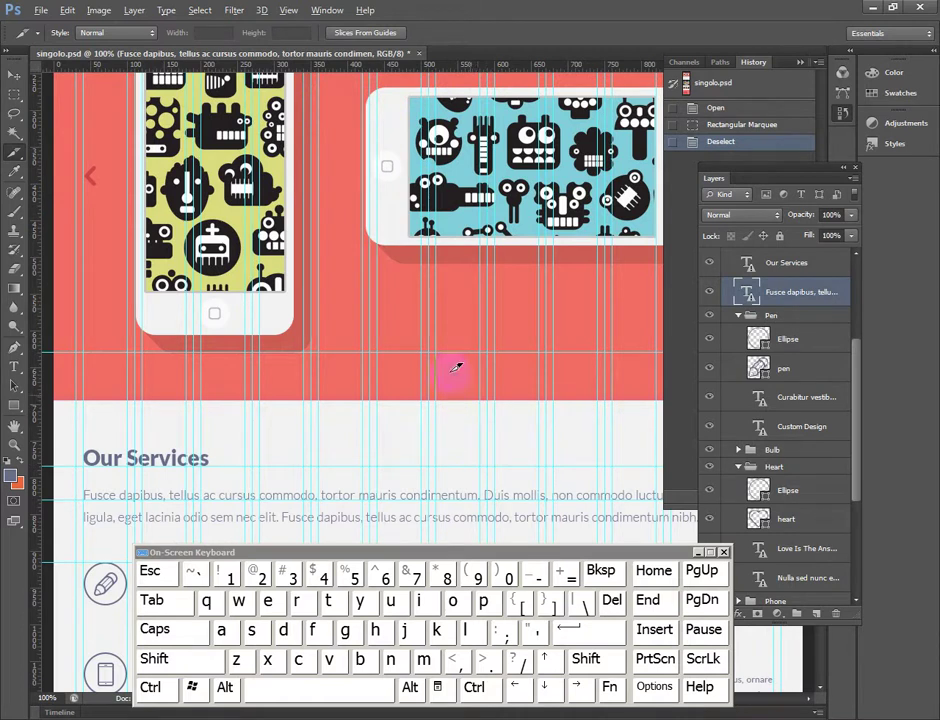
pyautogui.moveTo(345, 162); pyautogui.dragTo(390, 377)
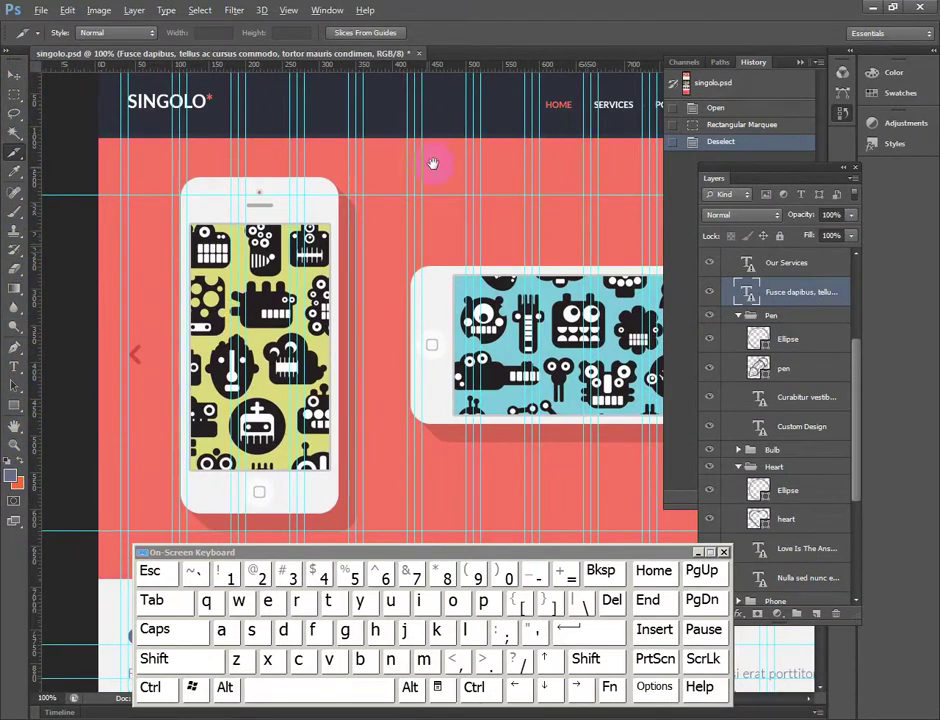
pyautogui.moveTo(432, 162); pyautogui.dragTo(411, 235)
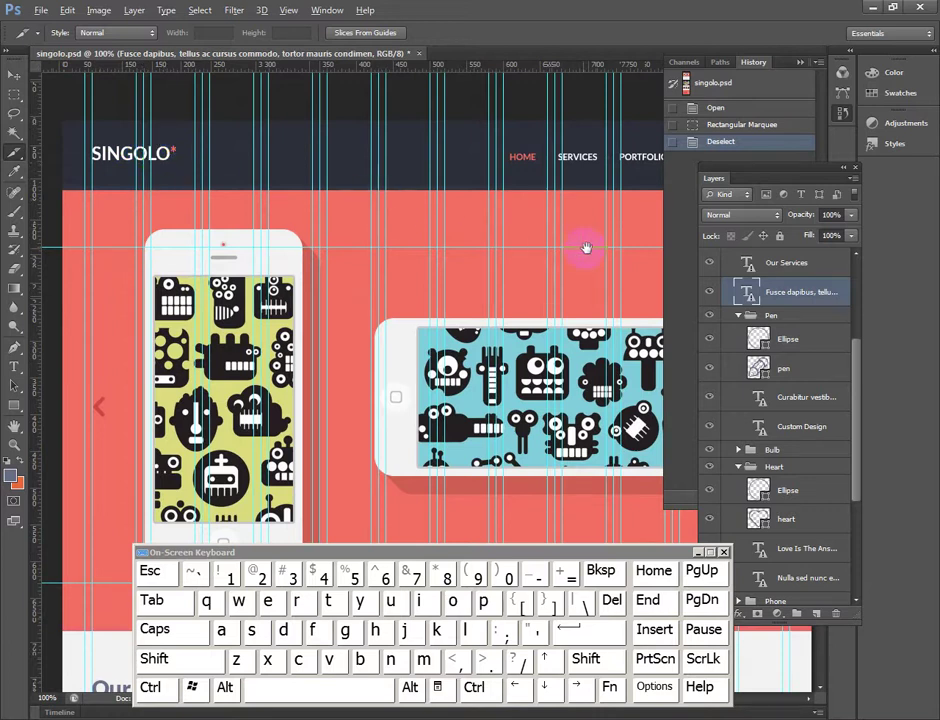
pyautogui.moveTo(585, 248); pyautogui.dragTo(399, 224)
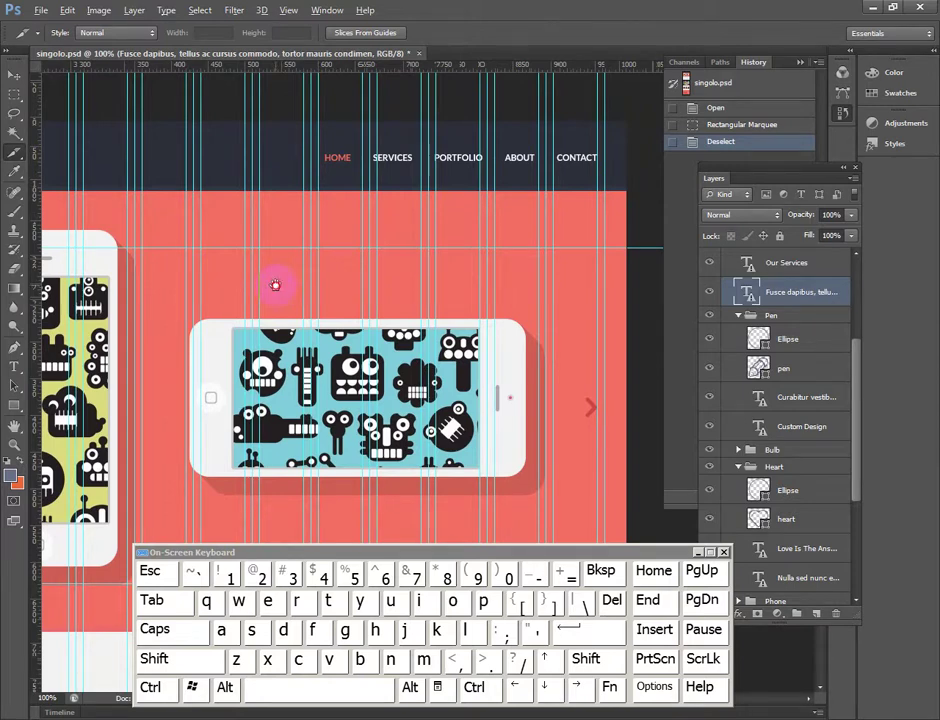
pyautogui.moveTo(275, 285); pyautogui.dragTo(342, 143)
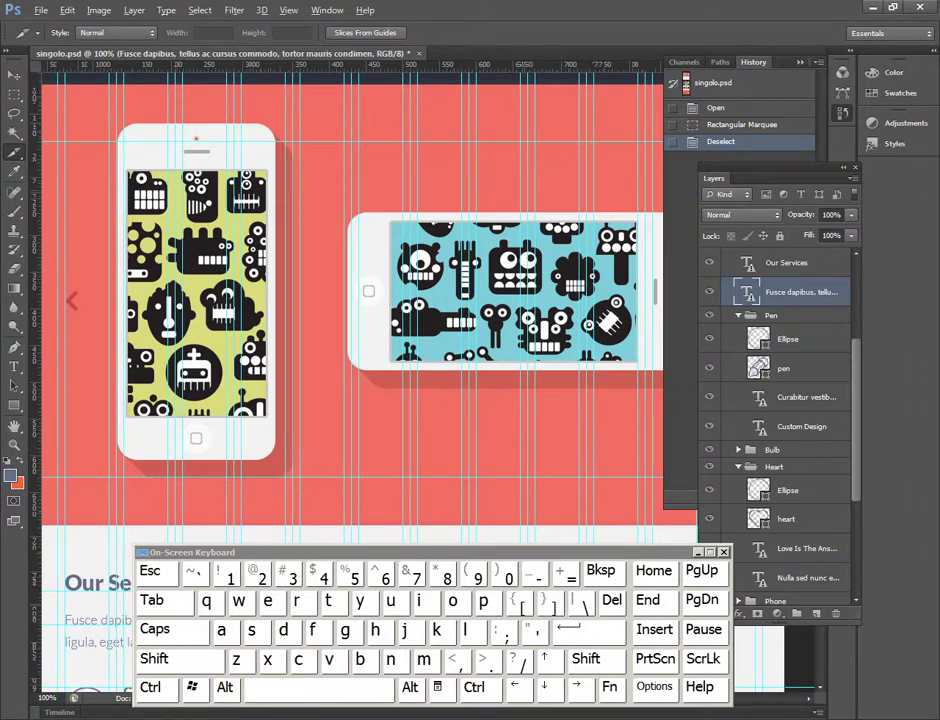
# Step: Switch to Sublime Text with the Day5 project's site.css stylesheet open
pyautogui.click(33, 712)
pyautogui.click(412, 387)
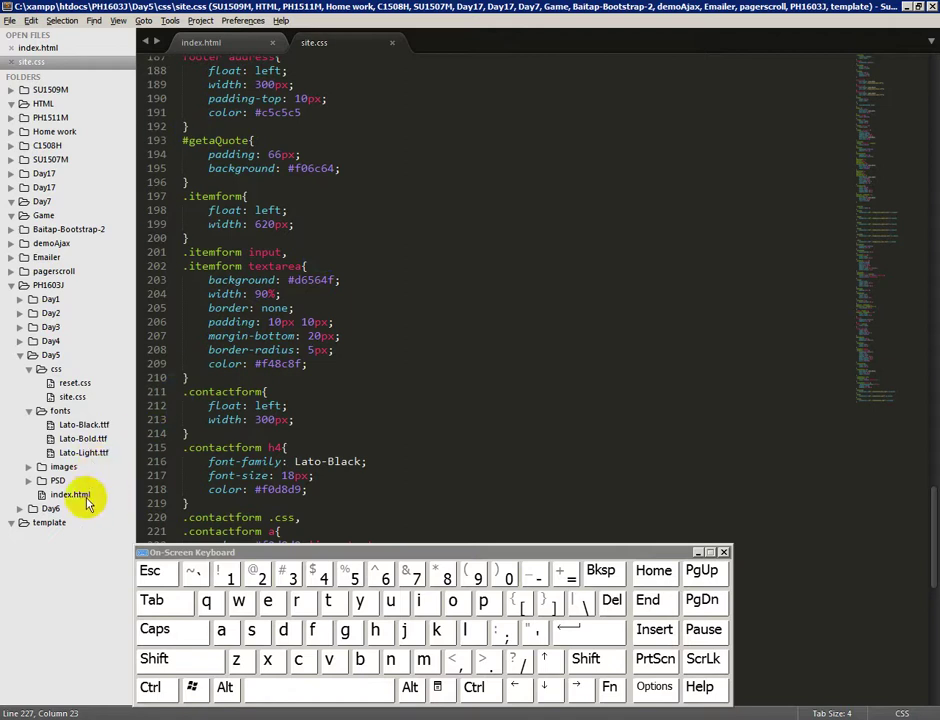
# Step: Open the Day5 project's index.html in the Firefox browser and view its banner and Our Services area
pyautogui.click(87, 503)
pyautogui.rightClick(80, 497)
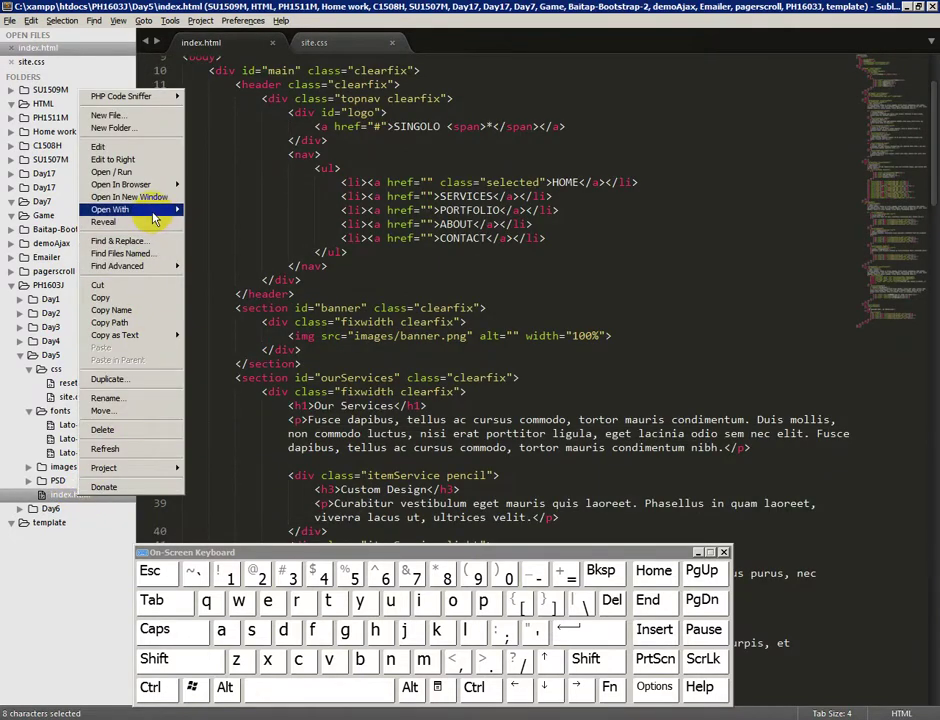
pyautogui.moveTo(155, 219)
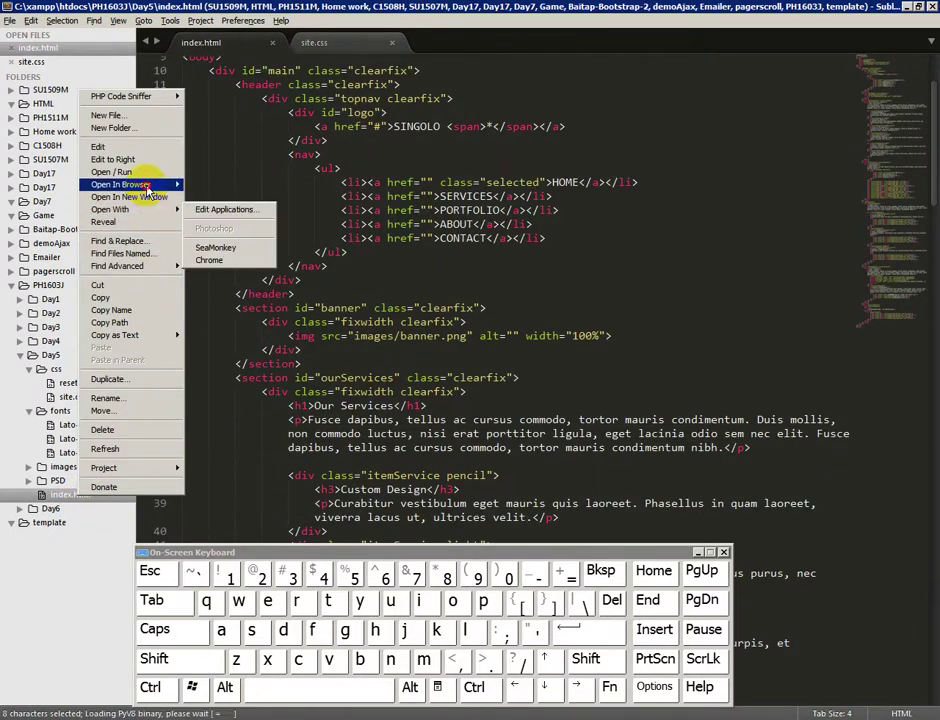
pyautogui.moveTo(150, 184)
pyautogui.click(204, 201)
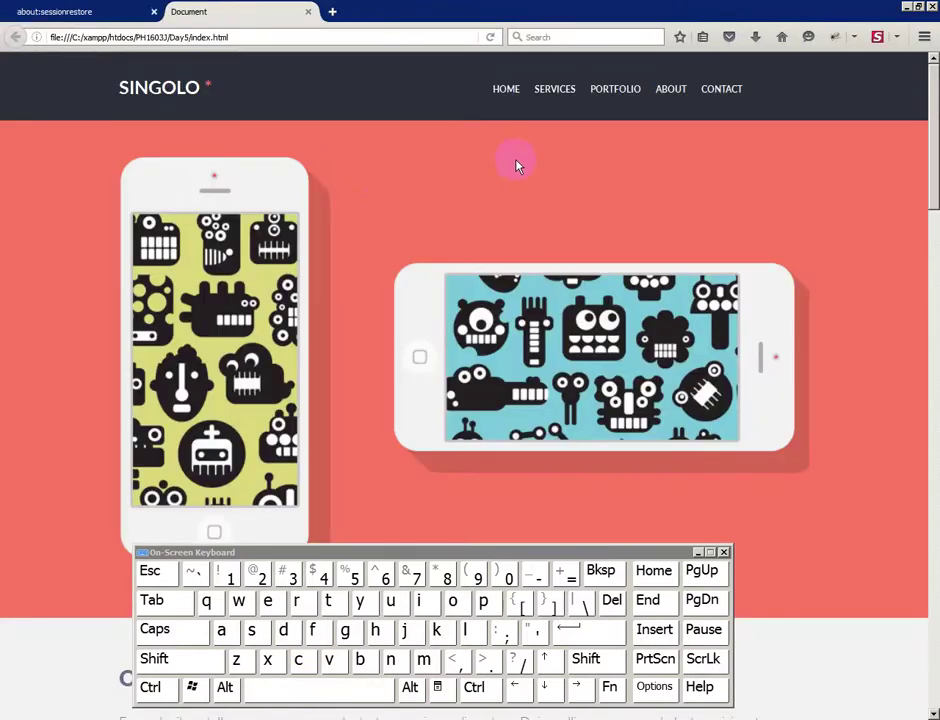
pyautogui.scroll(-3, 560, 240)
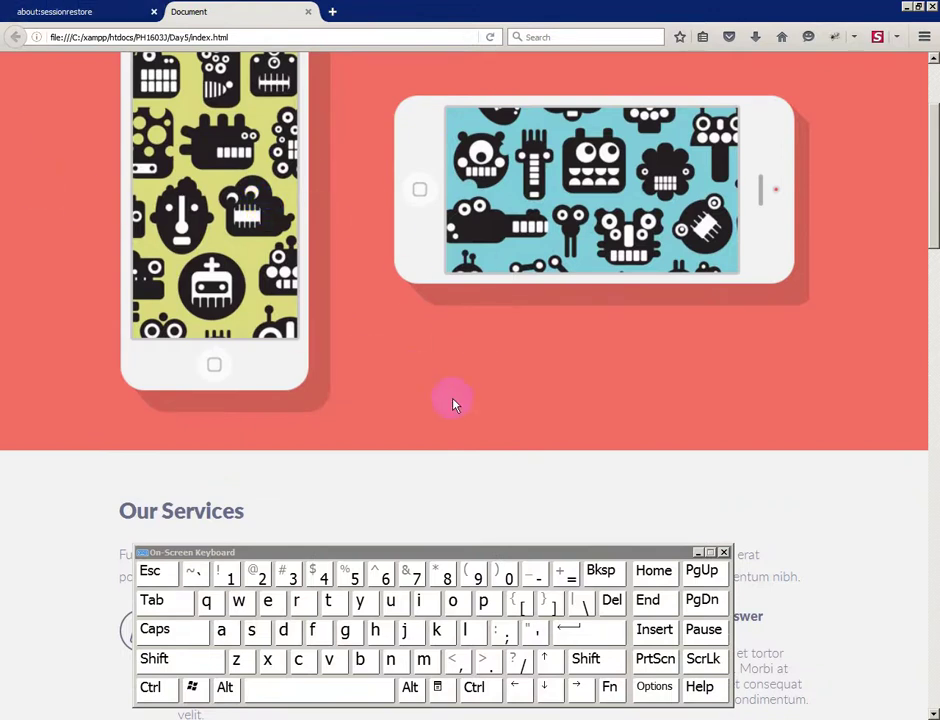
# Step: Open Firebug with an enlarged inspection area, minimise the on-screen keyboard, and inspect the page's banner section
pyautogui.click(835, 38)
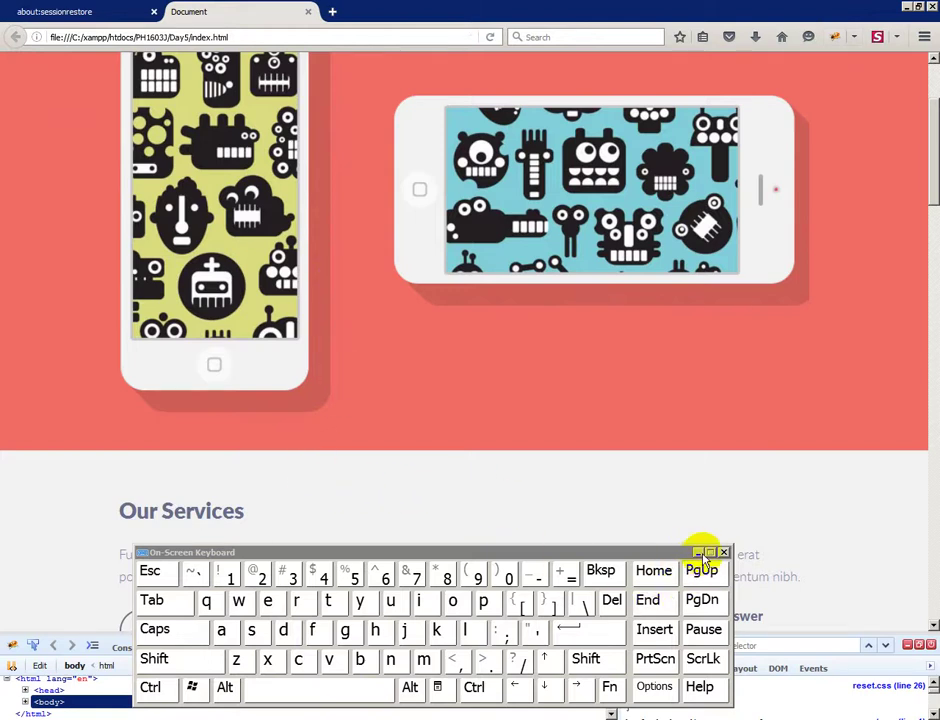
pyautogui.click(699, 551)
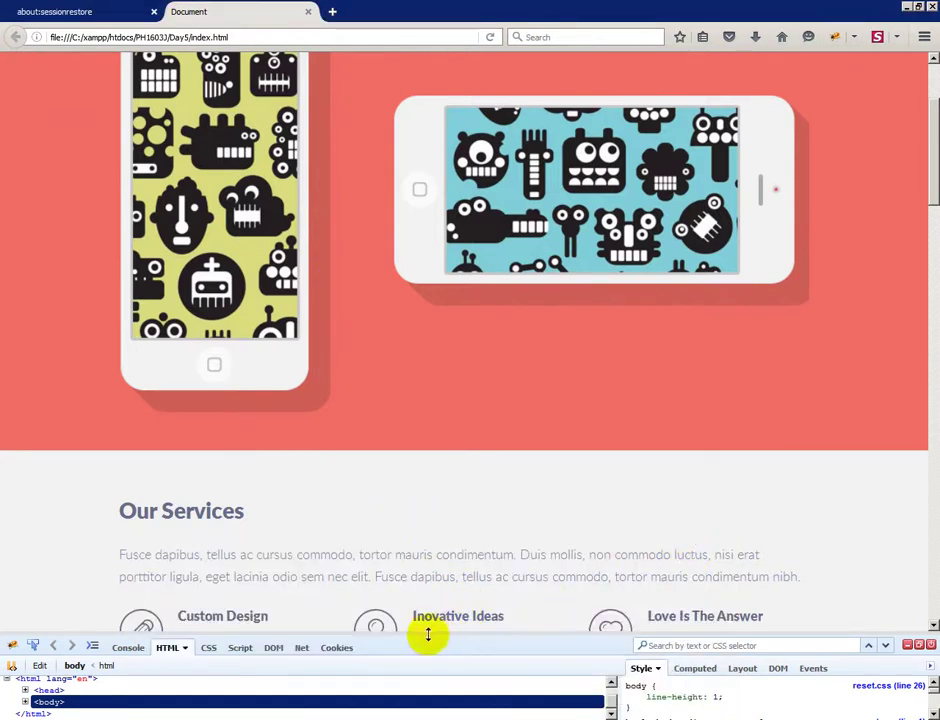
pyautogui.moveTo(428, 634); pyautogui.dragTo(436, 466)
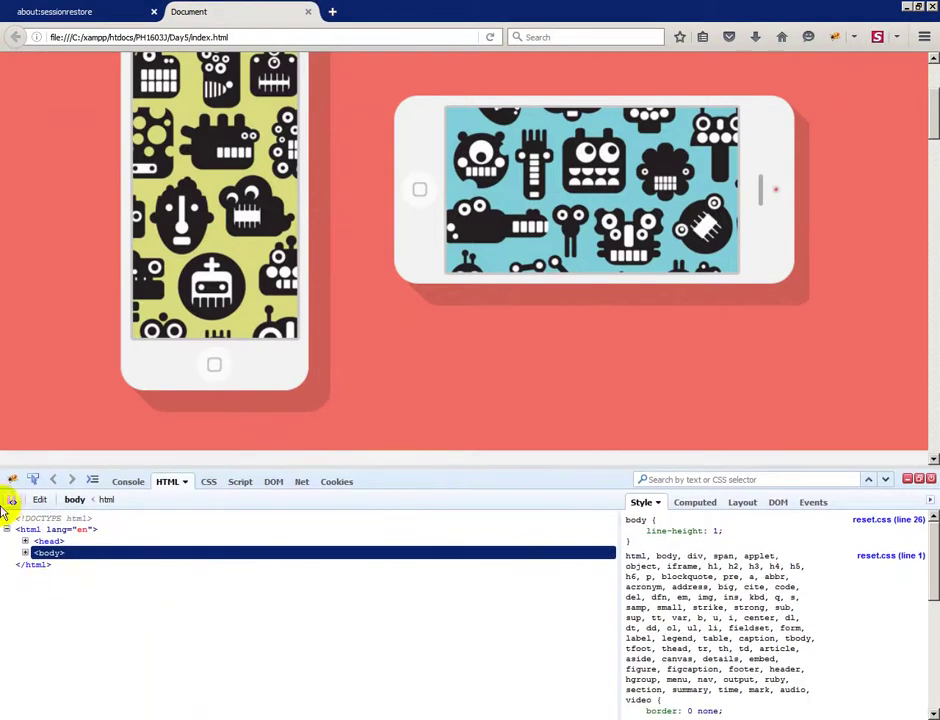
pyautogui.click(33, 481)
pyautogui.click(34, 399)
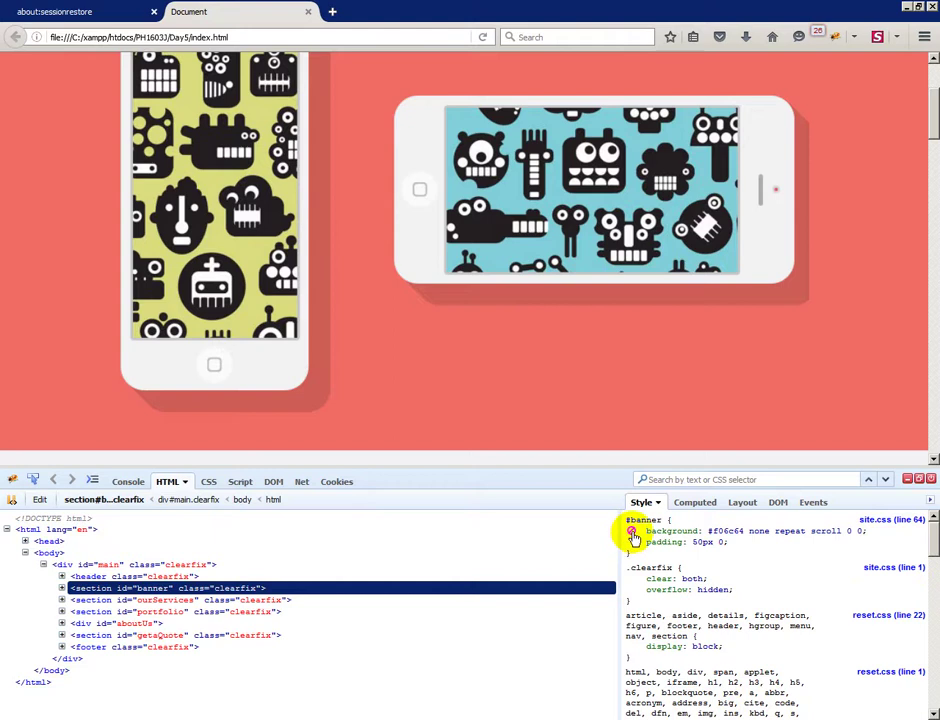
# Step: Try red as the background colour of the #banner rule in Firebug, and reload the page to discard it
pyautogui.click(632, 532)
pyautogui.click(632, 532)
pyautogui.click(741, 533)
pyautogui.doubleClick(745, 532)
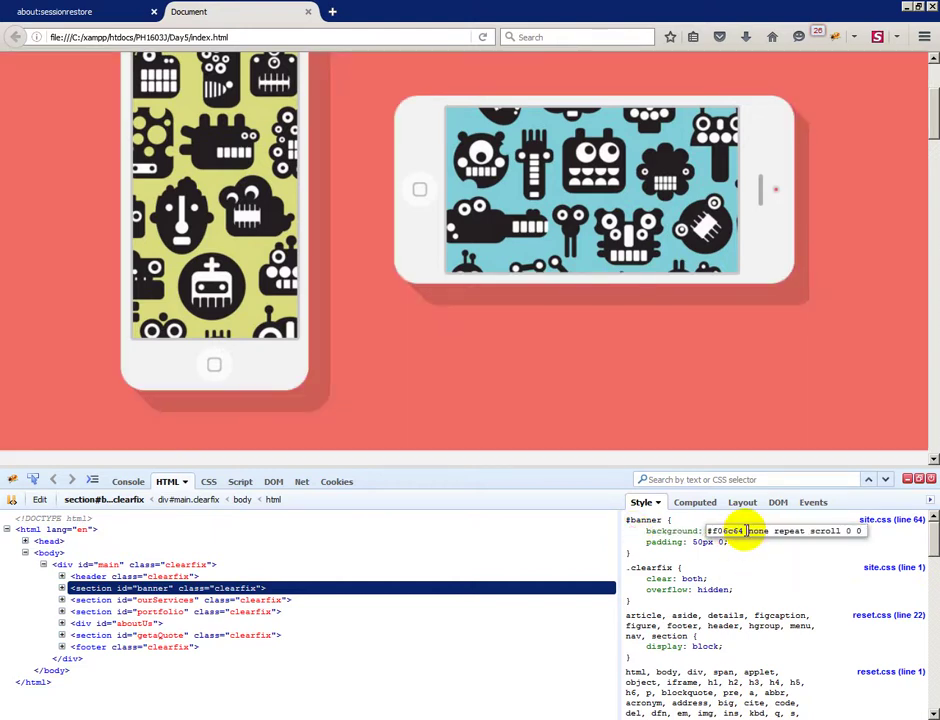
pyautogui.write('re')
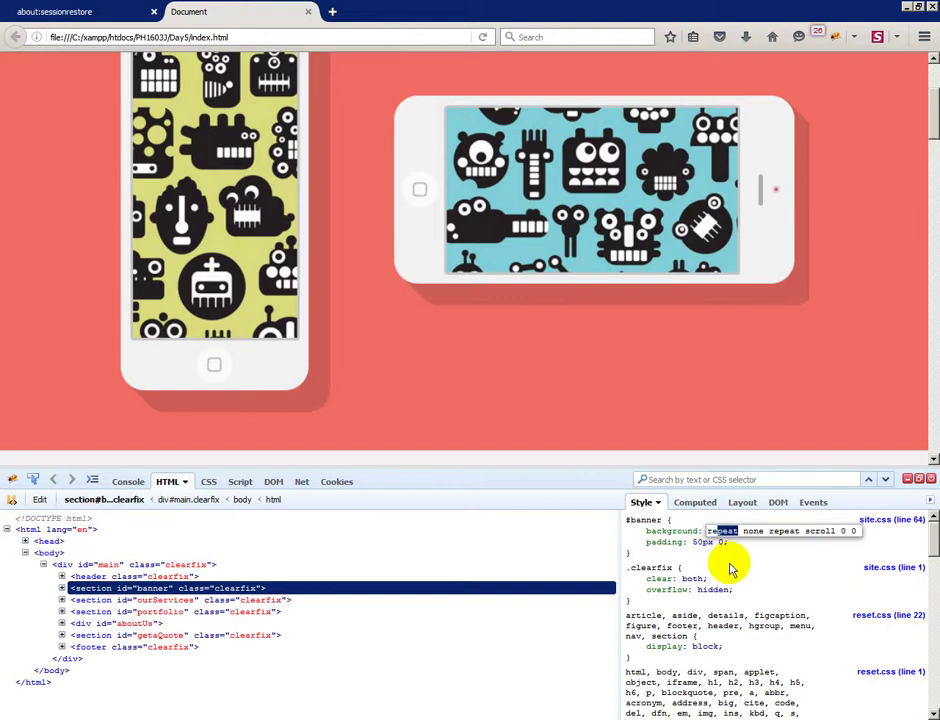
pyautogui.write('d')
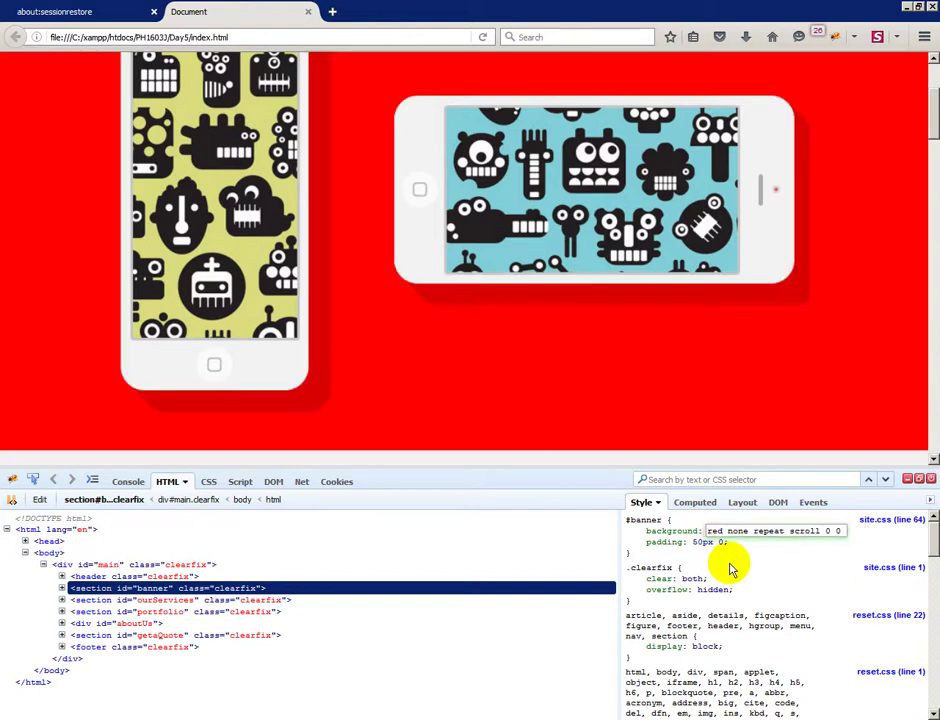
pyautogui.scroll(2, 530, 366)
pyautogui.scroll(1, 530, 366)
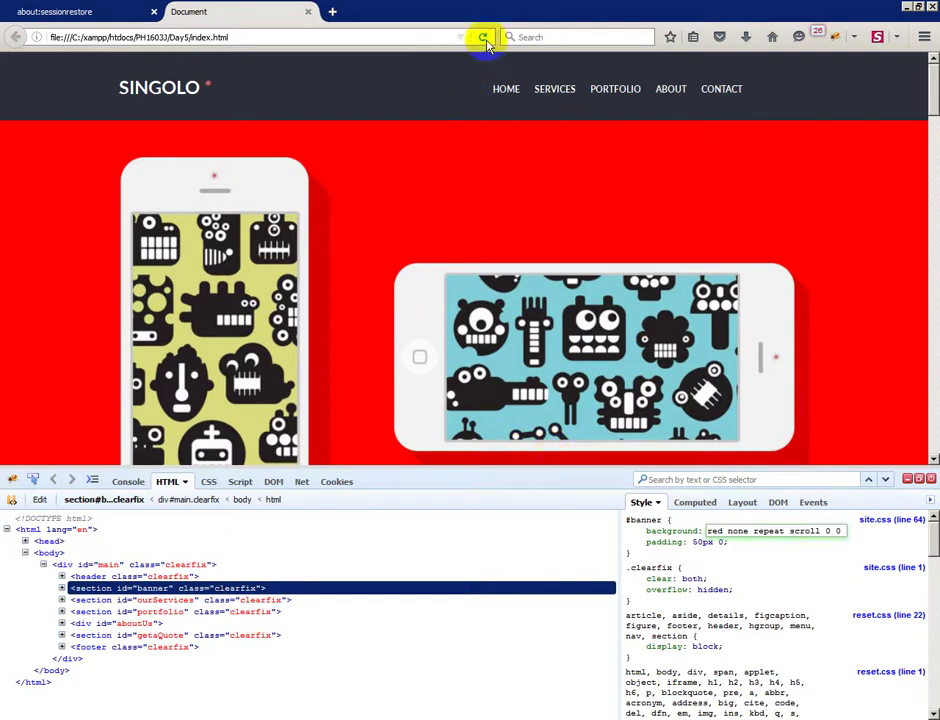
pyautogui.click(482, 37)
# Step: Switch to singolo.psd in Photoshop and select the vertical iPhone's home-button Circle layer with the Move tool
pyautogui.hotkey('alt', 'Tab')
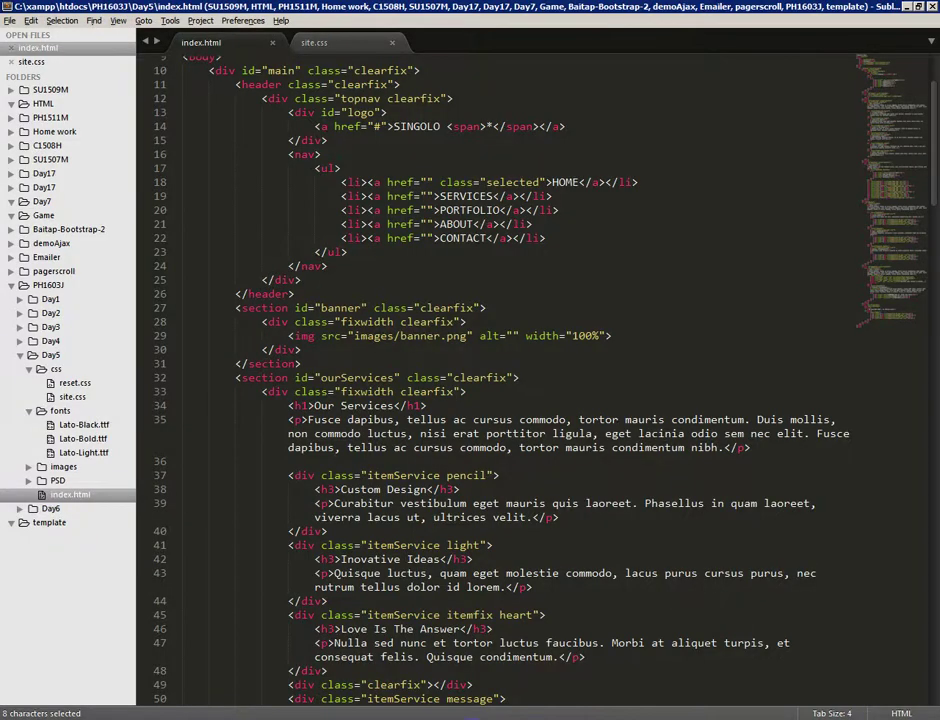
pyautogui.hotkey('alt', 'Tab')
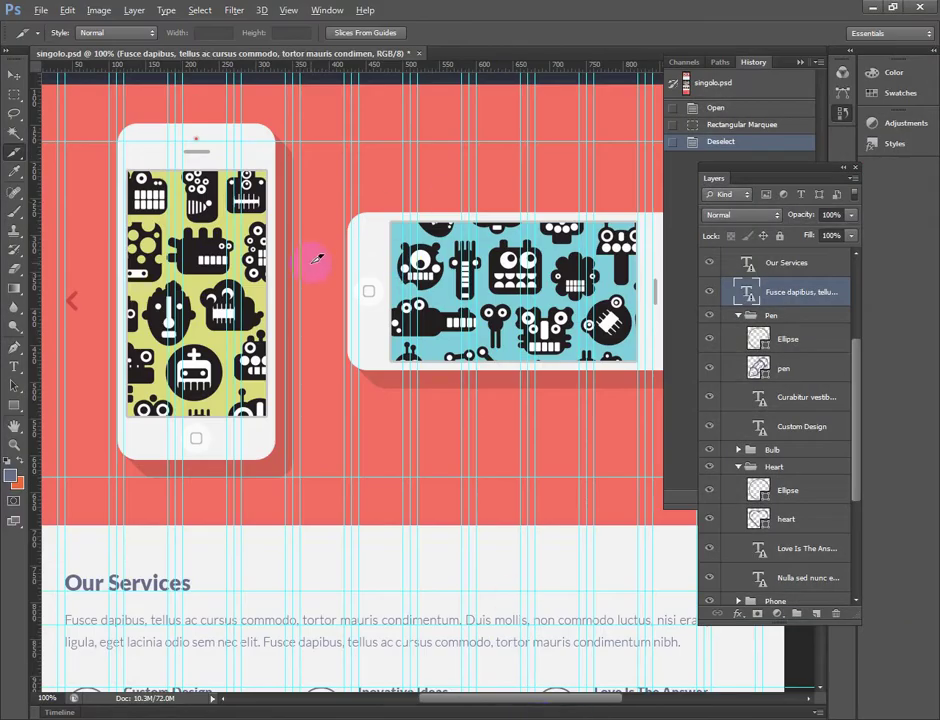
pyautogui.moveTo(283, 260); pyautogui.dragTo(317, 273)
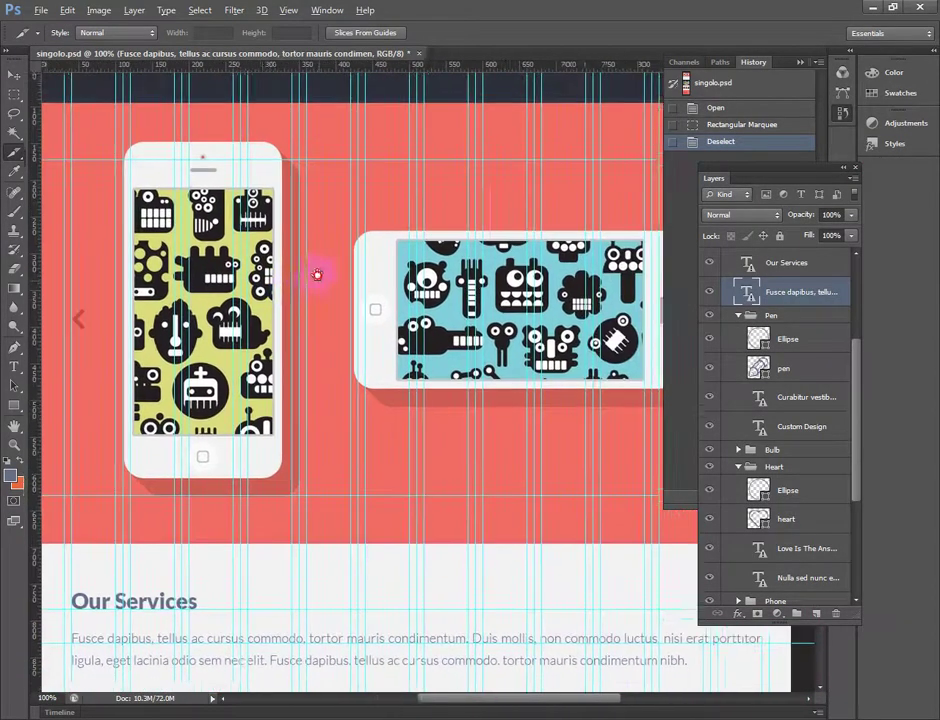
pyautogui.moveTo(475, 412); pyautogui.dragTo(396, 425)
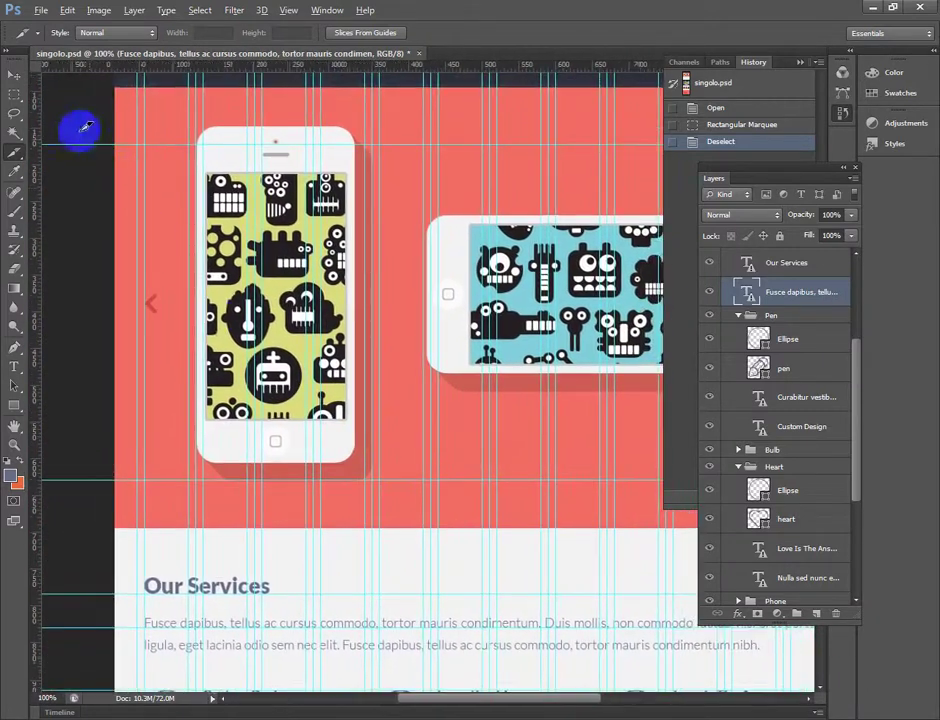
pyautogui.click(13, 76)
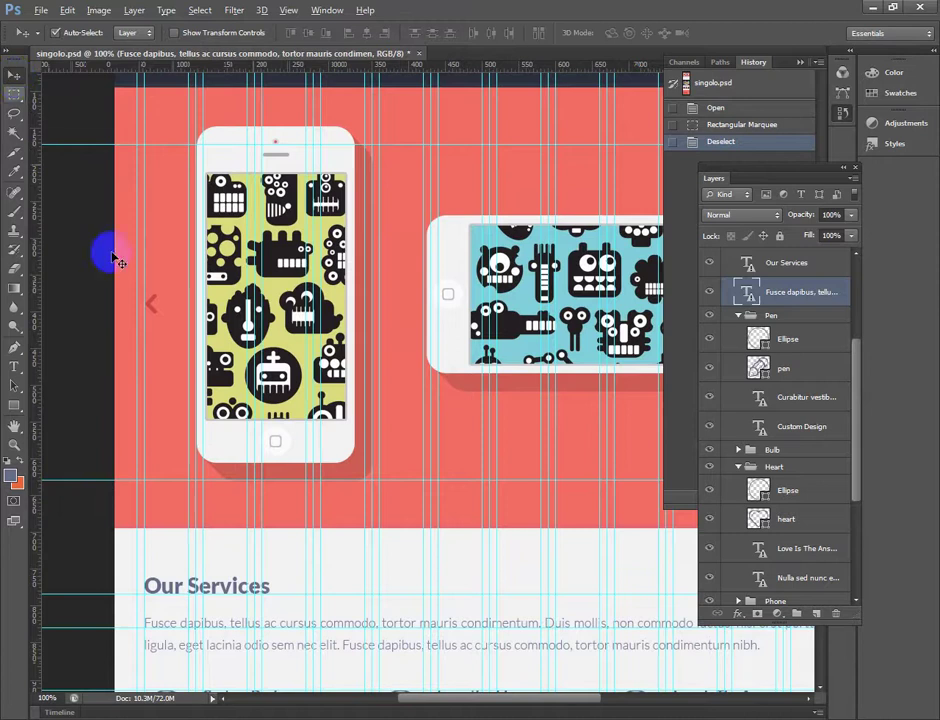
pyautogui.click(298, 455)
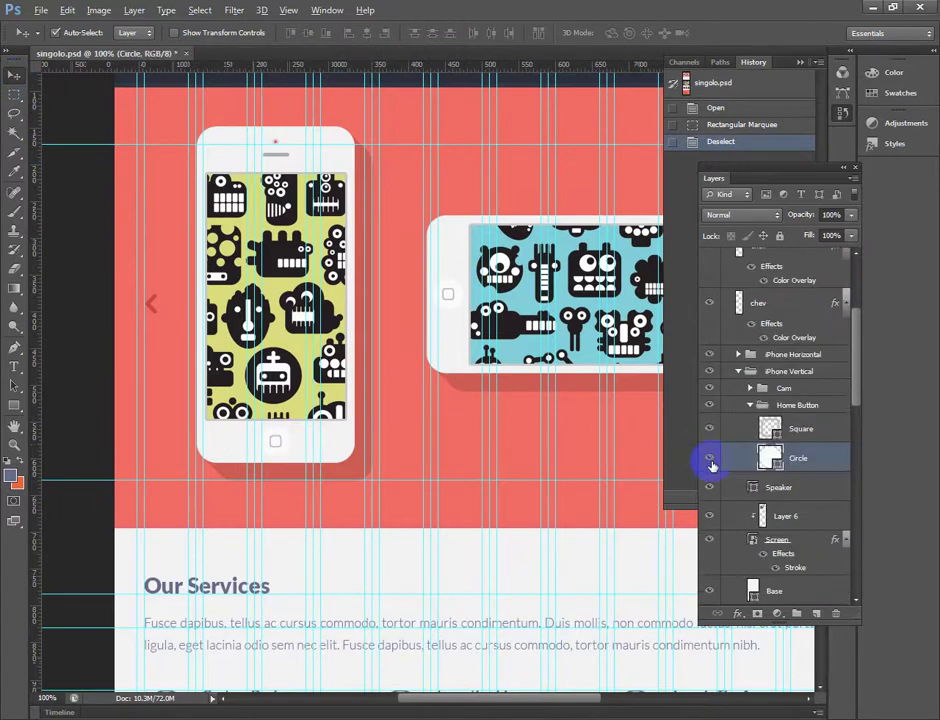
# Step: Hide and show the Home Button, iPhone Vertical and iPhone Horizontal groups to identify their artwork in the banner
pyautogui.click(710, 406)
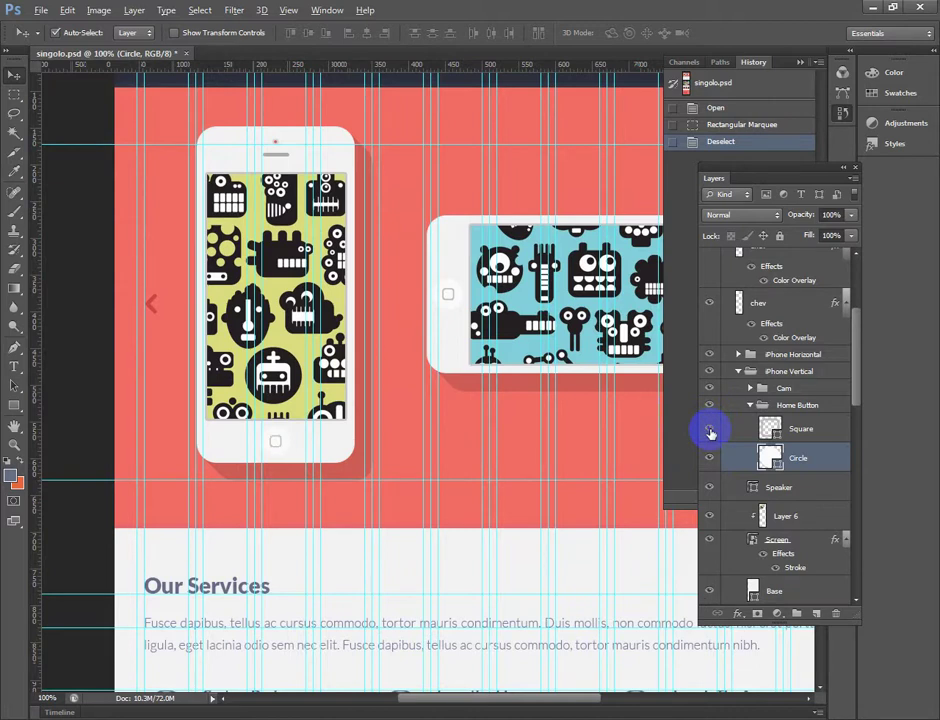
pyautogui.click(709, 372)
pyautogui.click(709, 372)
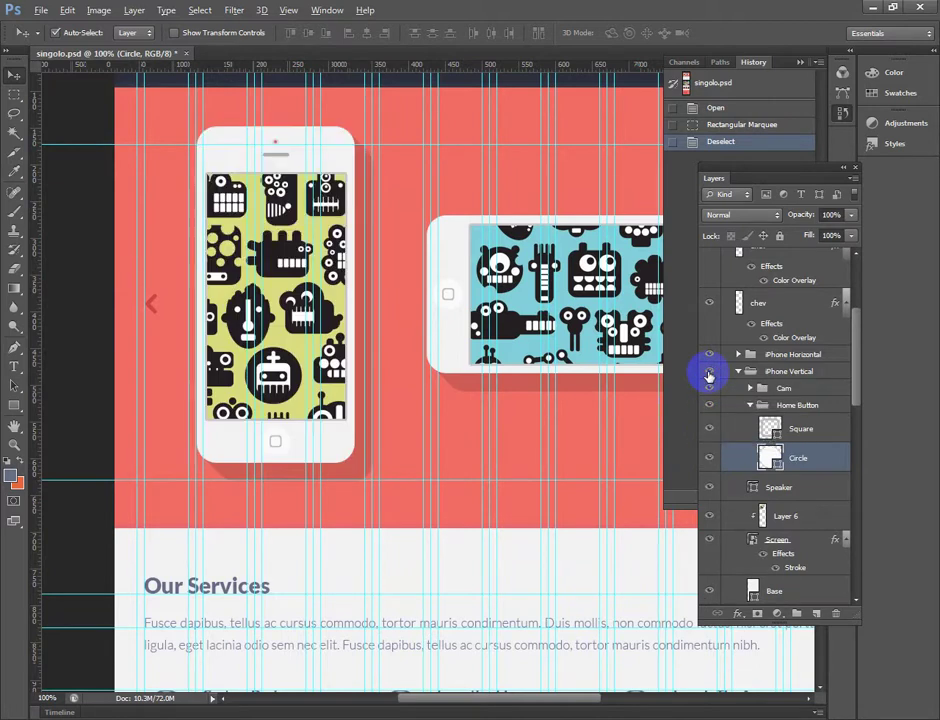
pyautogui.click(710, 356)
pyautogui.click(710, 356)
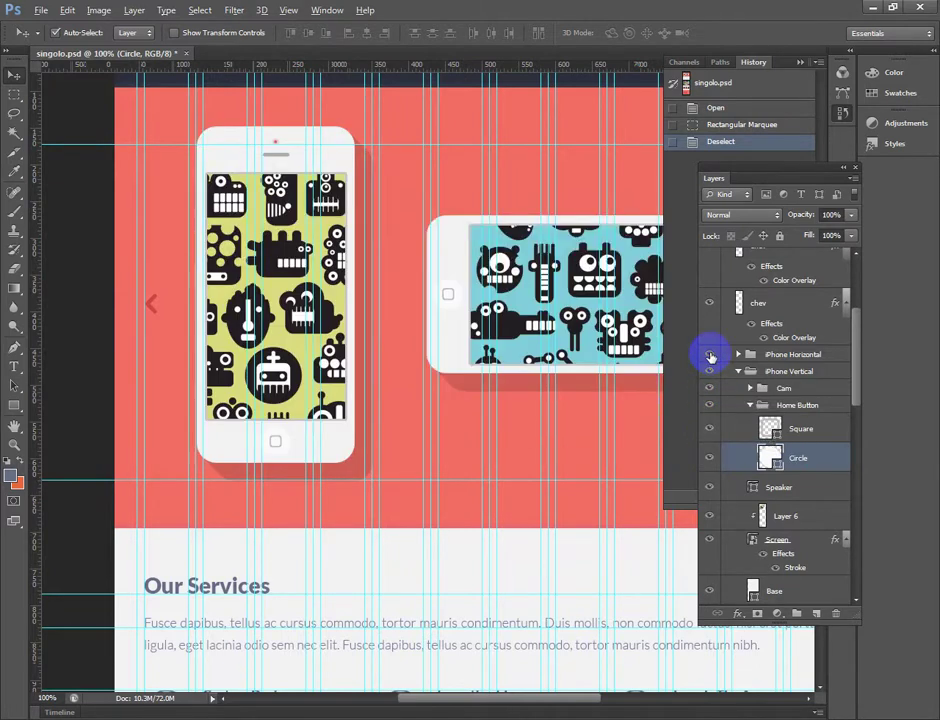
pyautogui.click(710, 356)
pyautogui.click(710, 356)
pyautogui.click(710, 356)
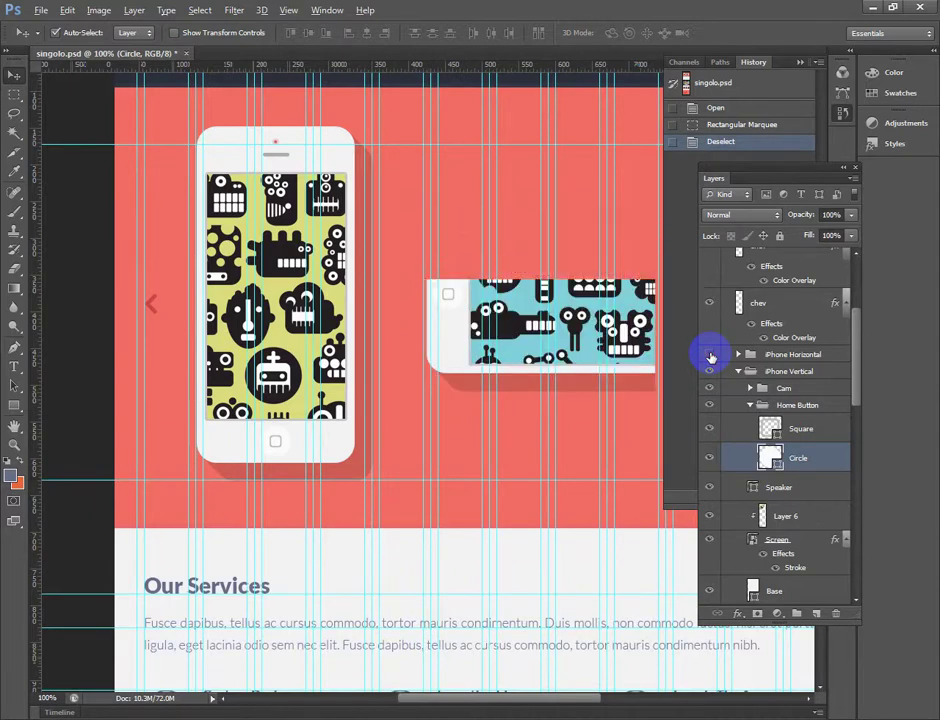
pyautogui.click(710, 356)
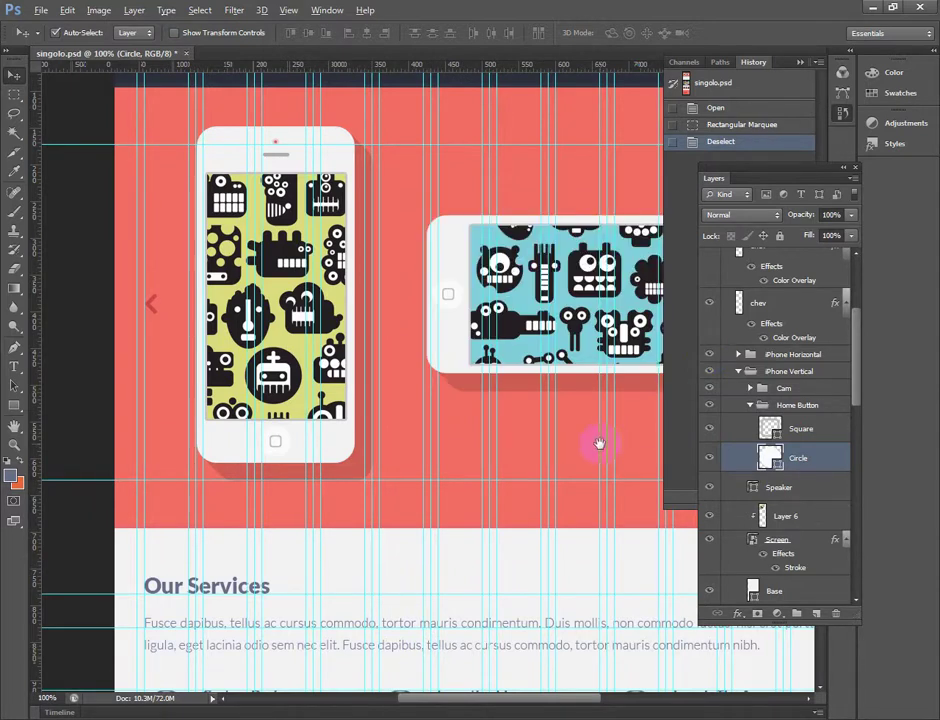
# Step: Alternately hide and show the iPhone Horizontal and iPhone Vertical groups to examine each phone separately in the banner
pyautogui.moveTo(600, 443); pyautogui.dragTo(466, 432)
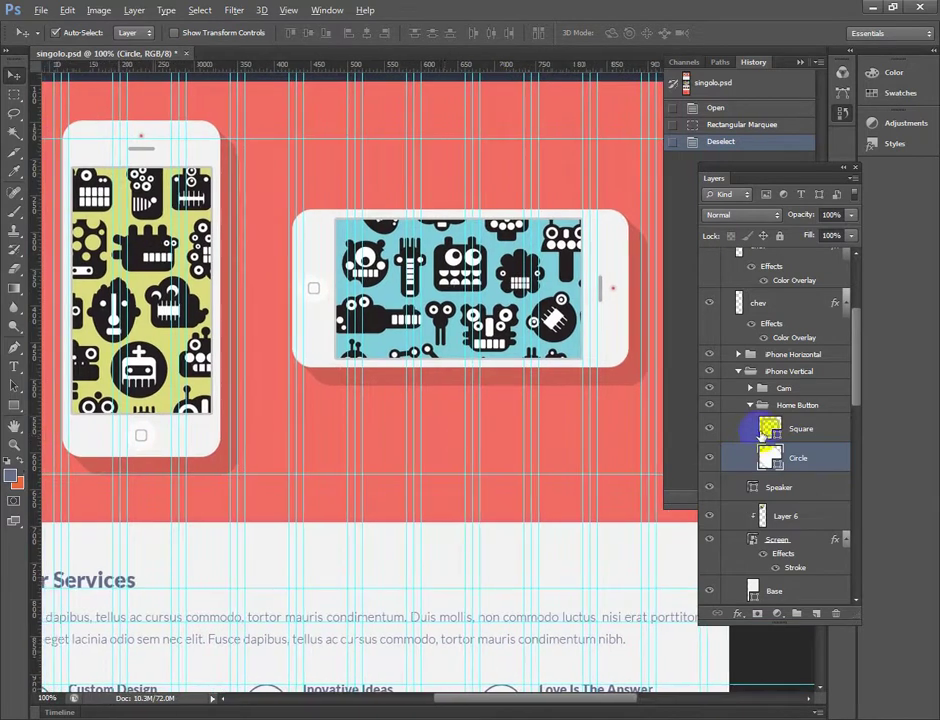
pyautogui.click(710, 356)
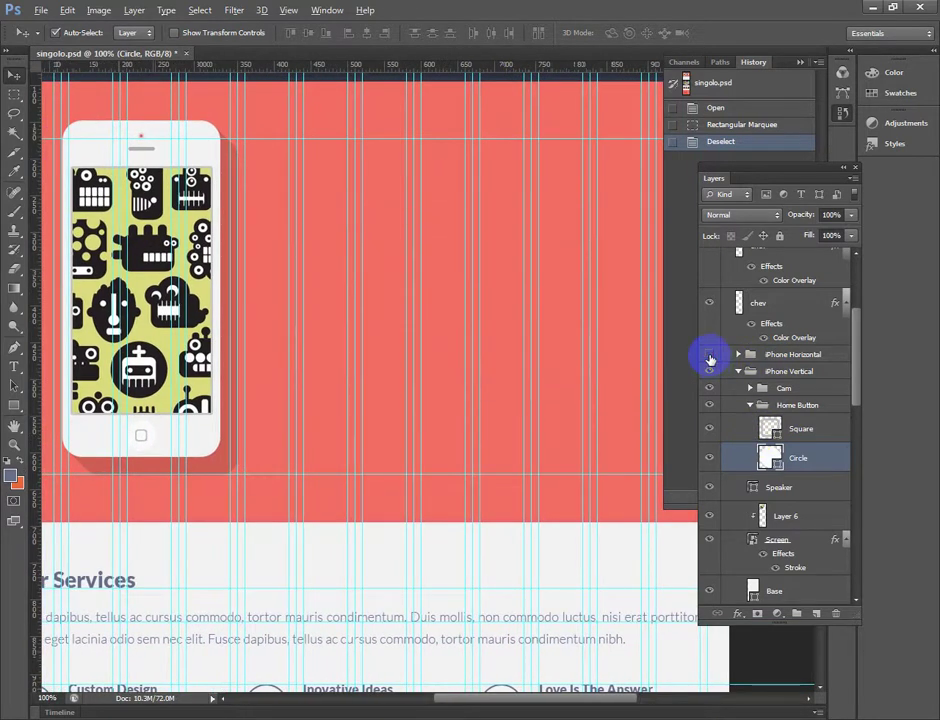
pyautogui.click(710, 356)
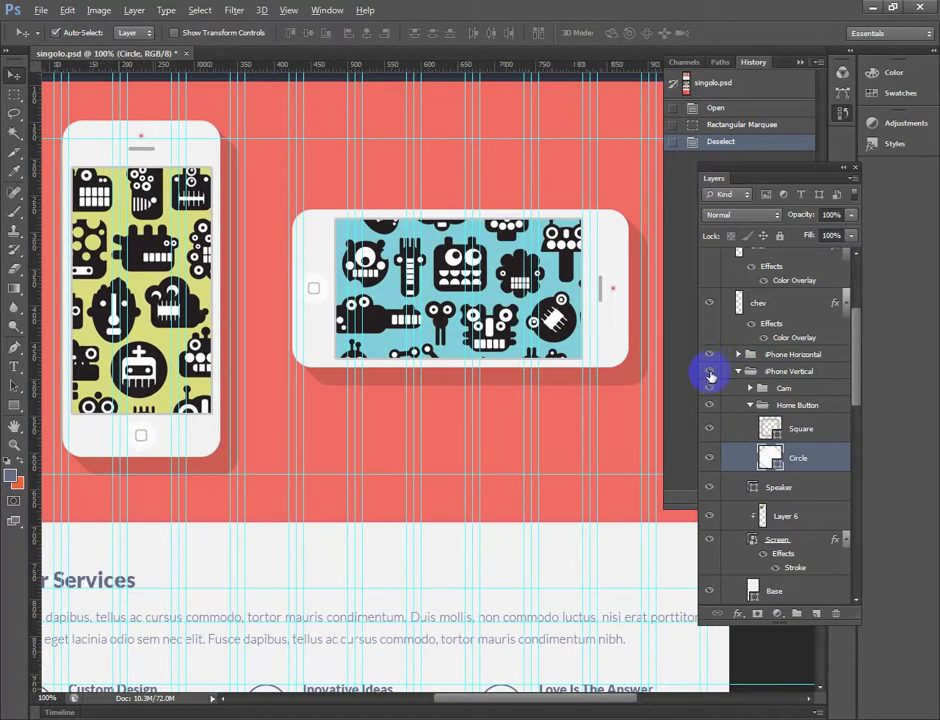
pyautogui.click(710, 373)
pyautogui.click(710, 373)
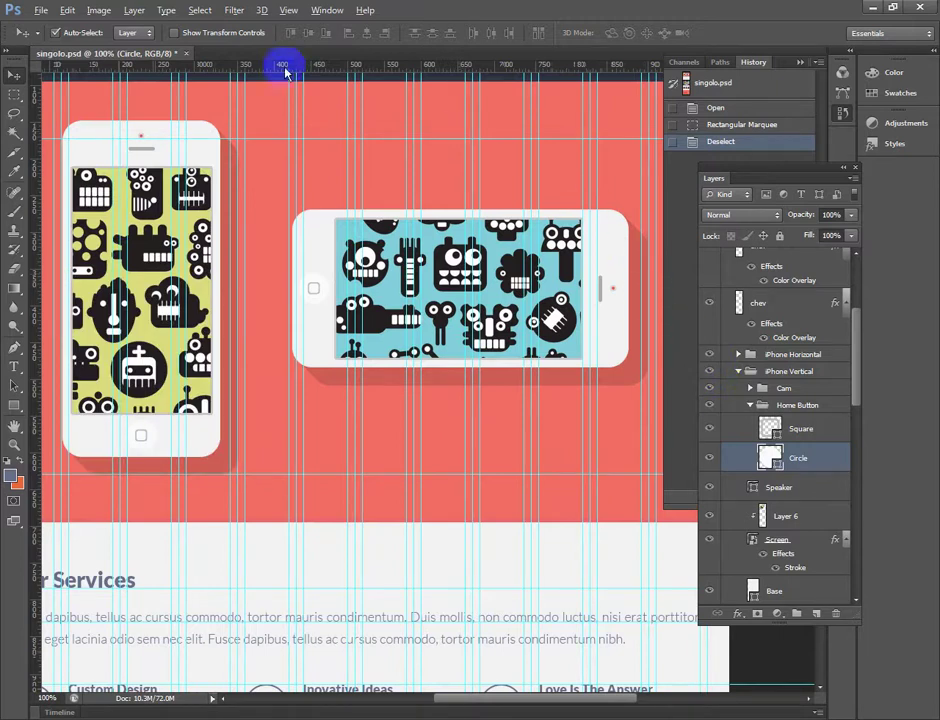
pyautogui.moveTo(322, 452); pyautogui.dragTo(371, 457)
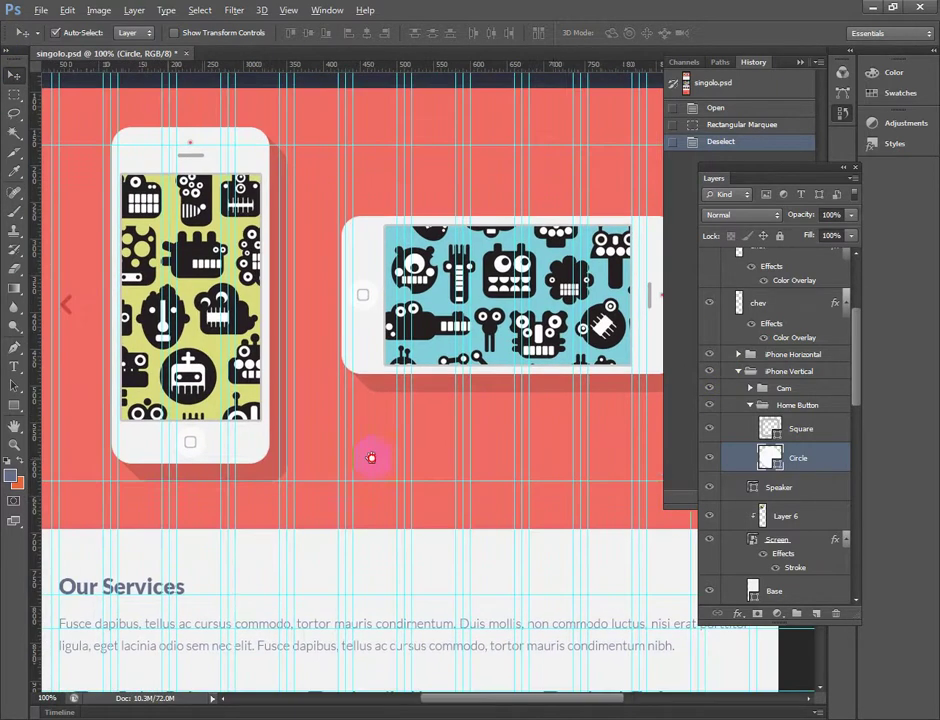
pyautogui.click(711, 373)
pyautogui.click(711, 373)
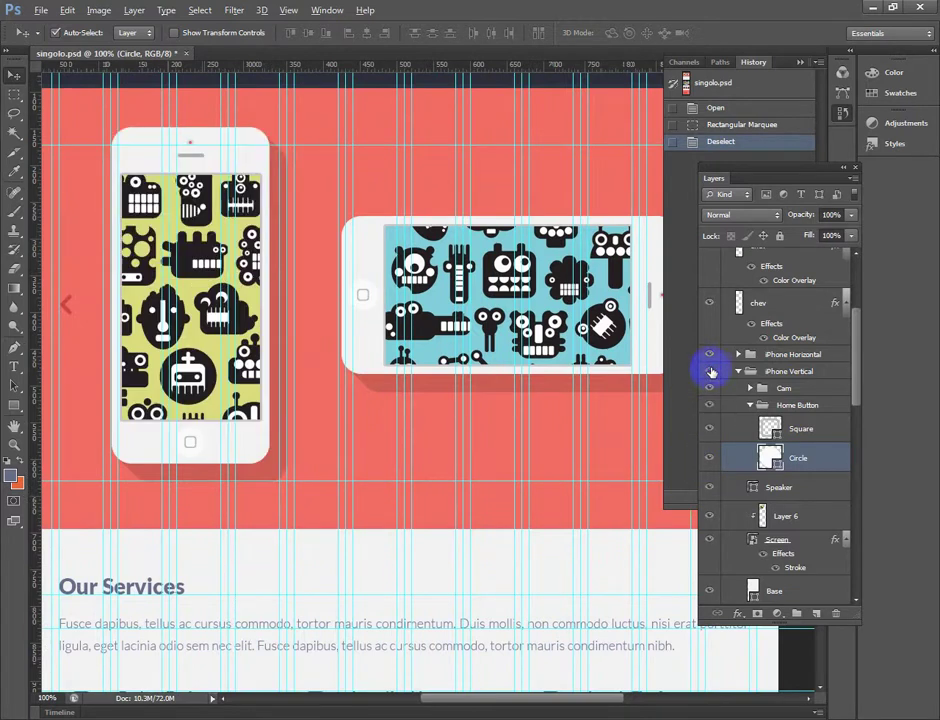
pyautogui.click(711, 355)
pyautogui.click(711, 355)
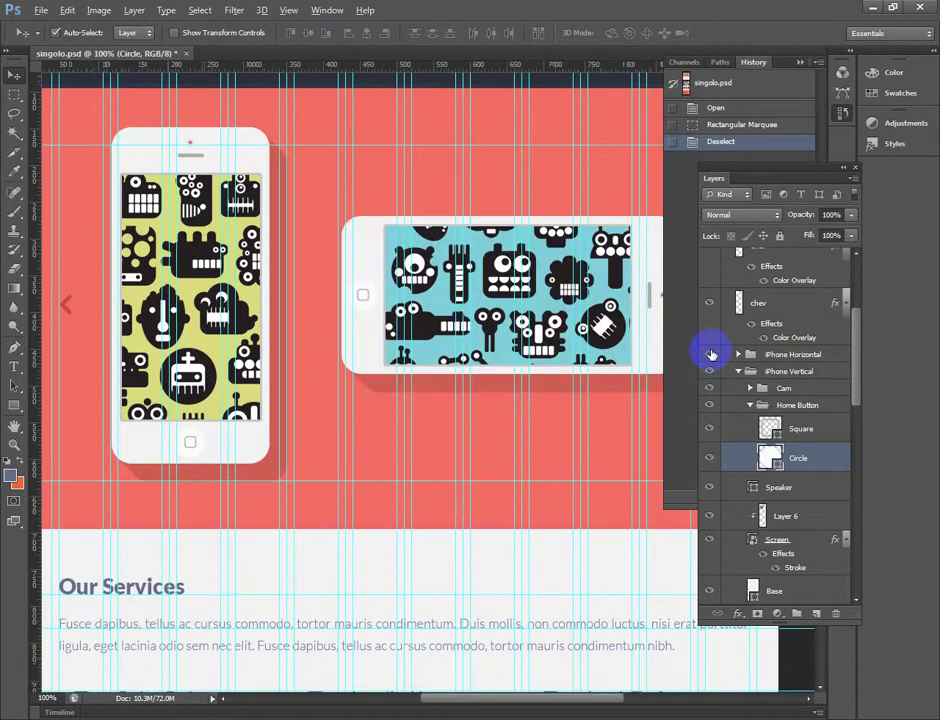
pyautogui.click(711, 373)
pyautogui.click(711, 373)
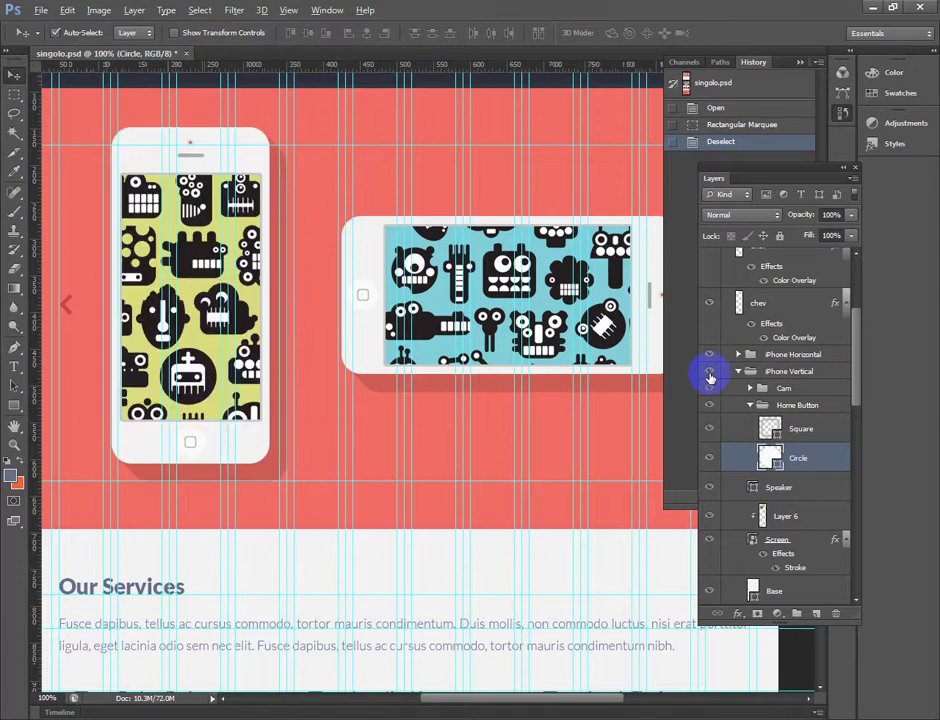
pyautogui.click(711, 355)
pyautogui.click(711, 355)
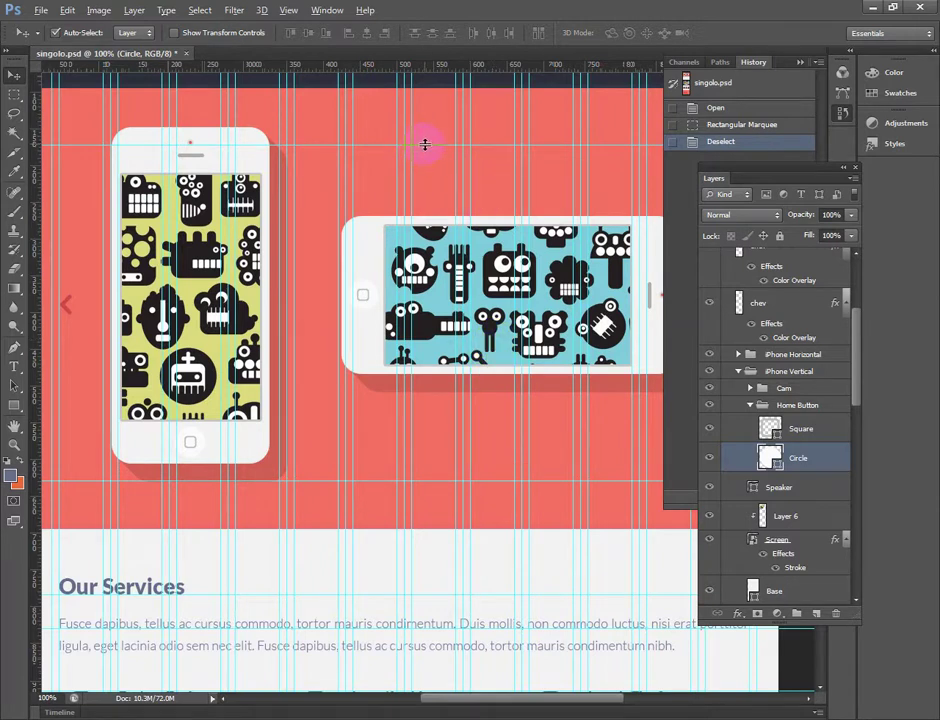
# Step: Replace the banner's upper horizontal guide with one along the vertical iPhone's top edge, and delete the horizontal guide beneath the phones
pyautogui.moveTo(425, 145); pyautogui.dragTo(432, 14)
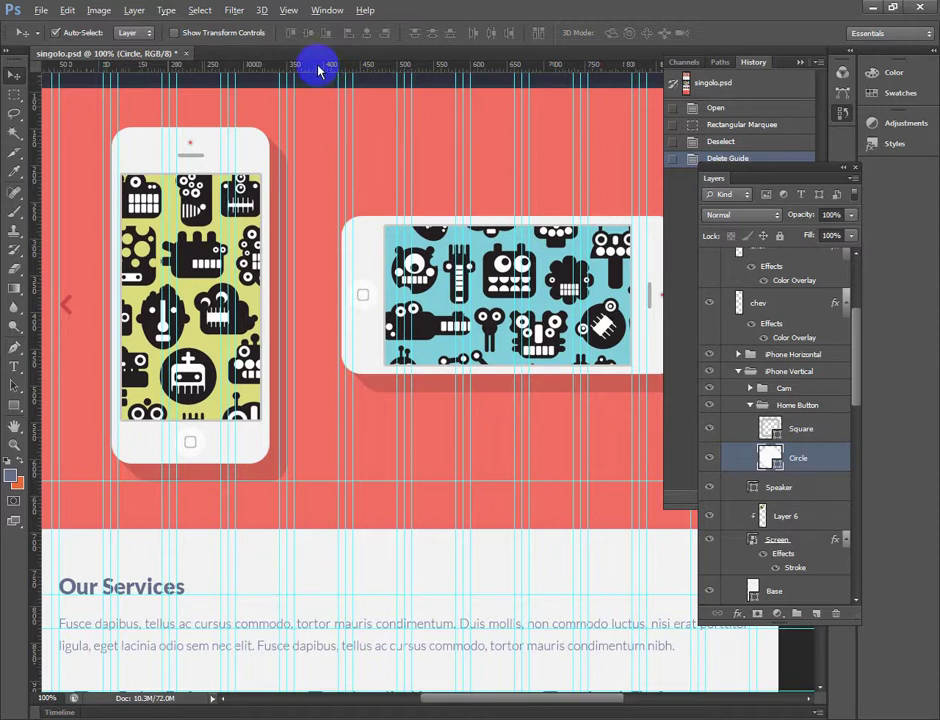
pyautogui.moveTo(318, 69); pyautogui.dragTo(315, 127)
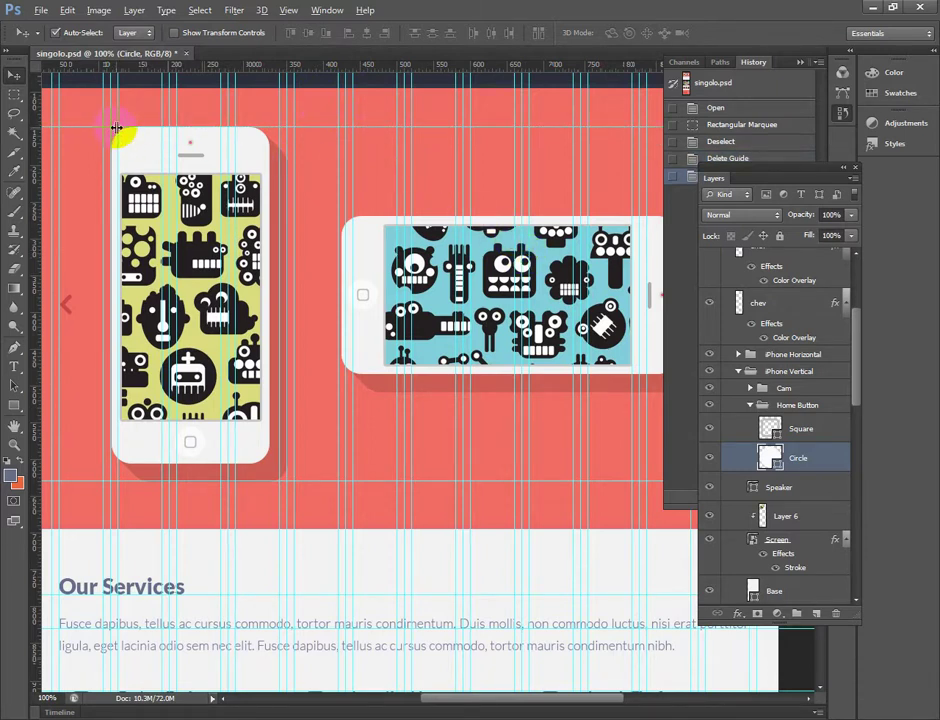
pyautogui.moveTo(116, 128); pyautogui.dragTo(378, 709)
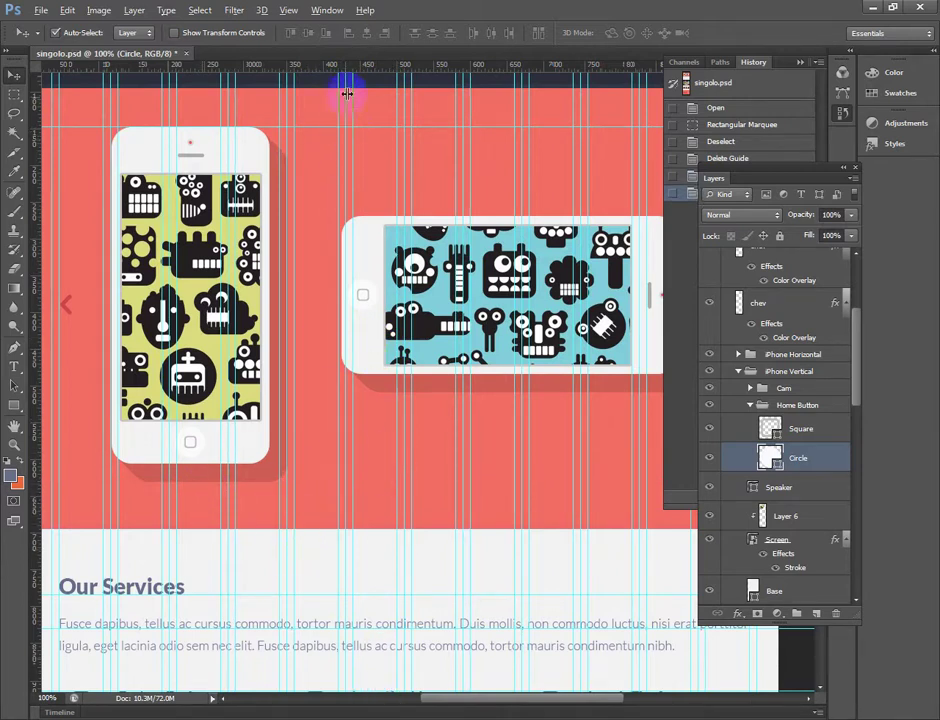
# Step: Add a horizontal guide along the lower edge of the vertical iPhone's shadow in the banner
pyautogui.moveTo(359, 68); pyautogui.dragTo(327, 417)
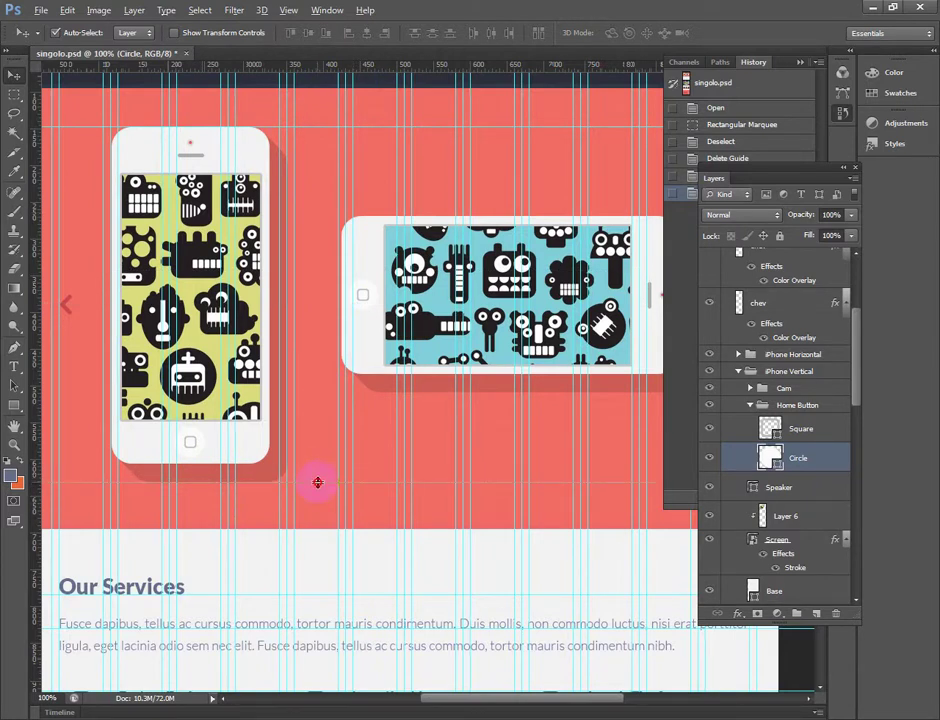
pyautogui.moveTo(317, 483); pyautogui.dragTo(317, 483)
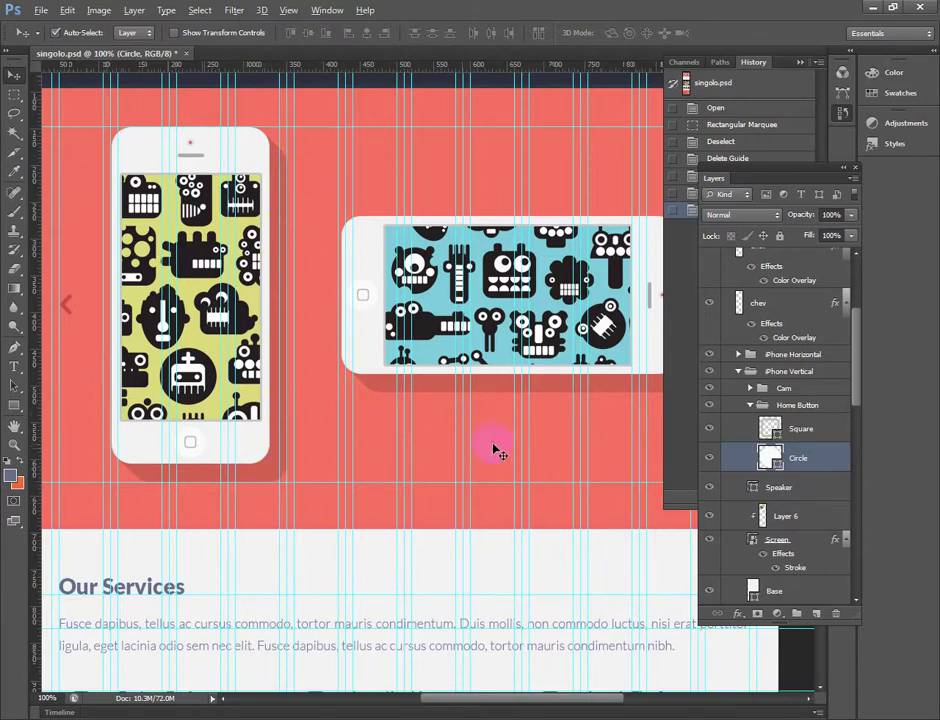
pyautogui.moveTo(587, 440); pyautogui.dragTo(415, 453)
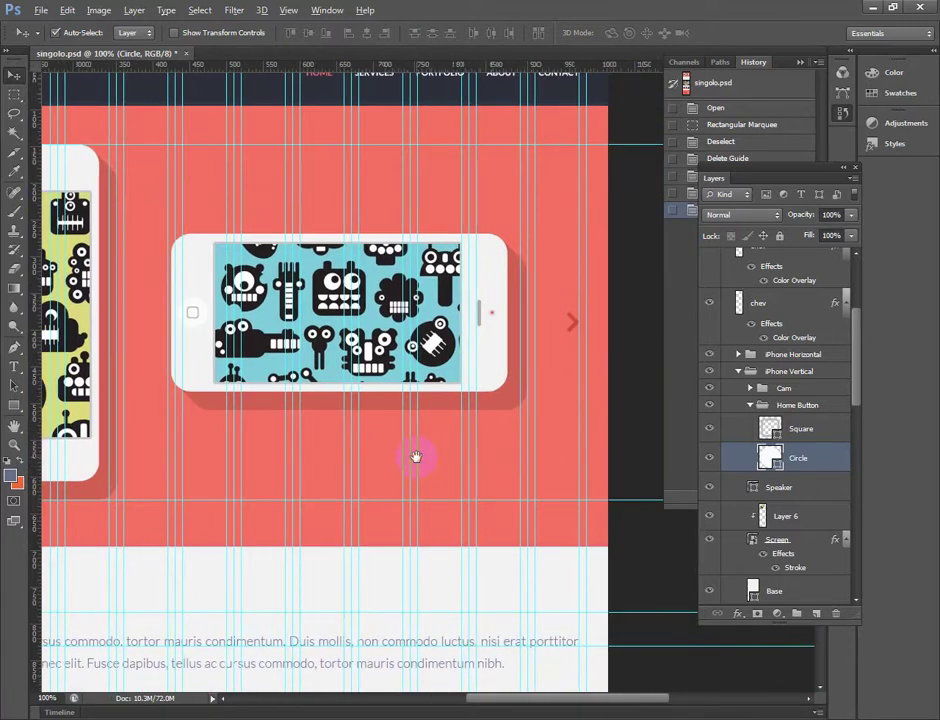
pyautogui.moveTo(271, 466); pyautogui.dragTo(392, 443)
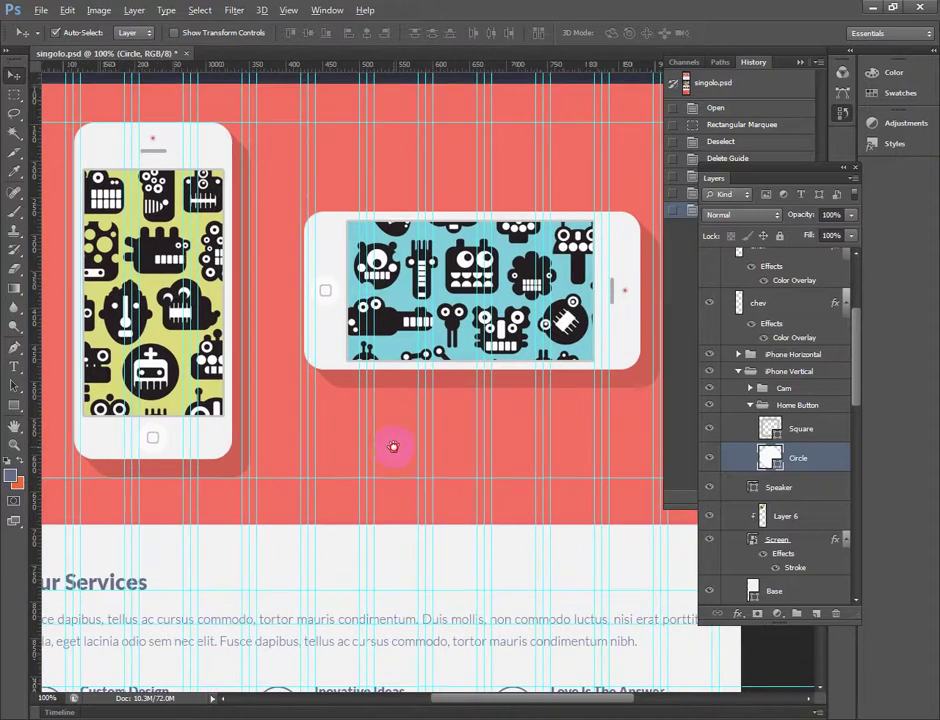
# Step: Bring up the On-Screen Keyboard and place it beneath the phones, keeping the Move tool active
pyautogui.click(17, 154)
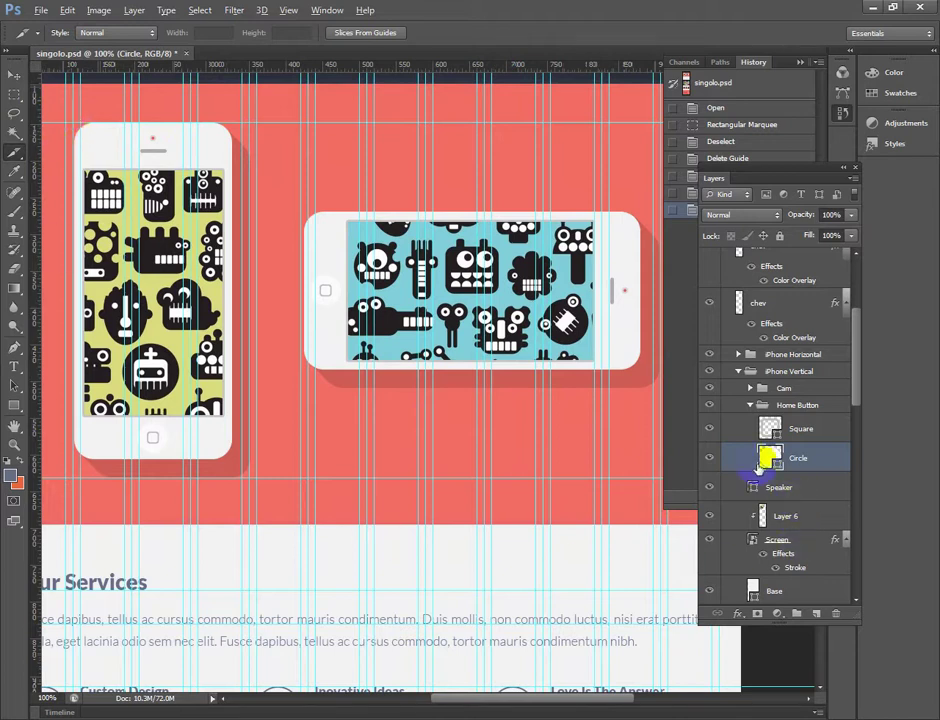
pyautogui.click(13, 79)
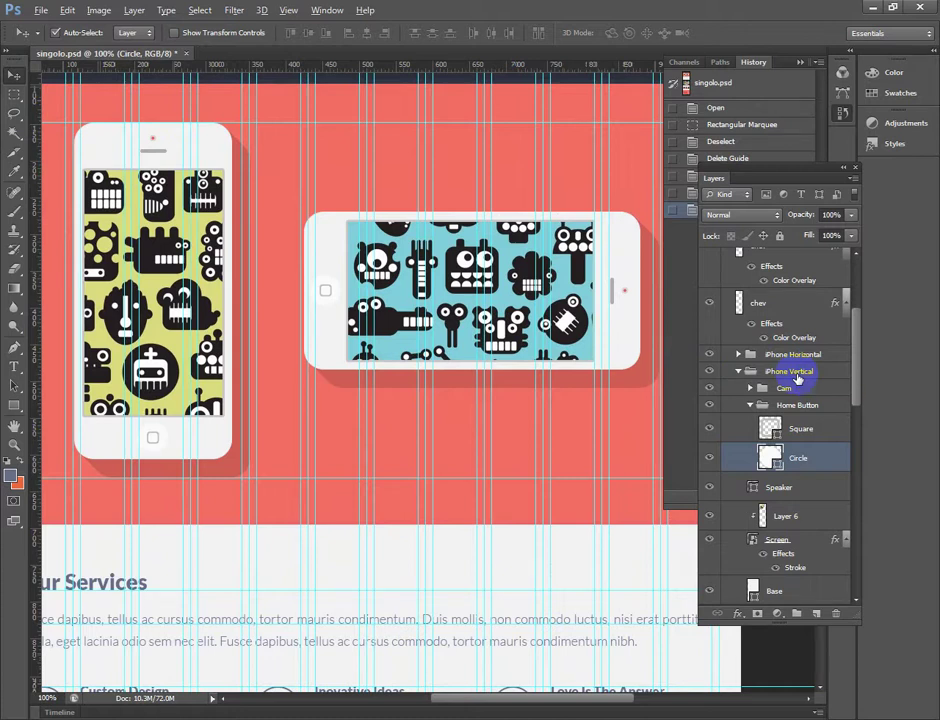
pyautogui.click(566, 709)
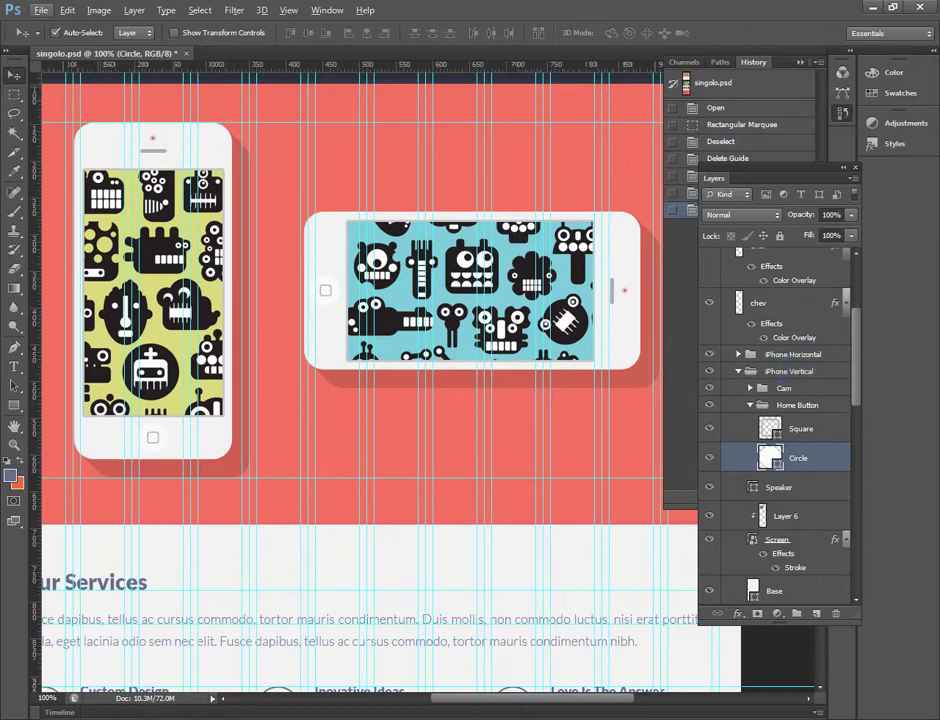
pyautogui.hotkey('alt', 'Tab')
pyautogui.moveTo(378, 552); pyautogui.dragTo(351, 504)
pyautogui.hotkey('alt', 'Tab')
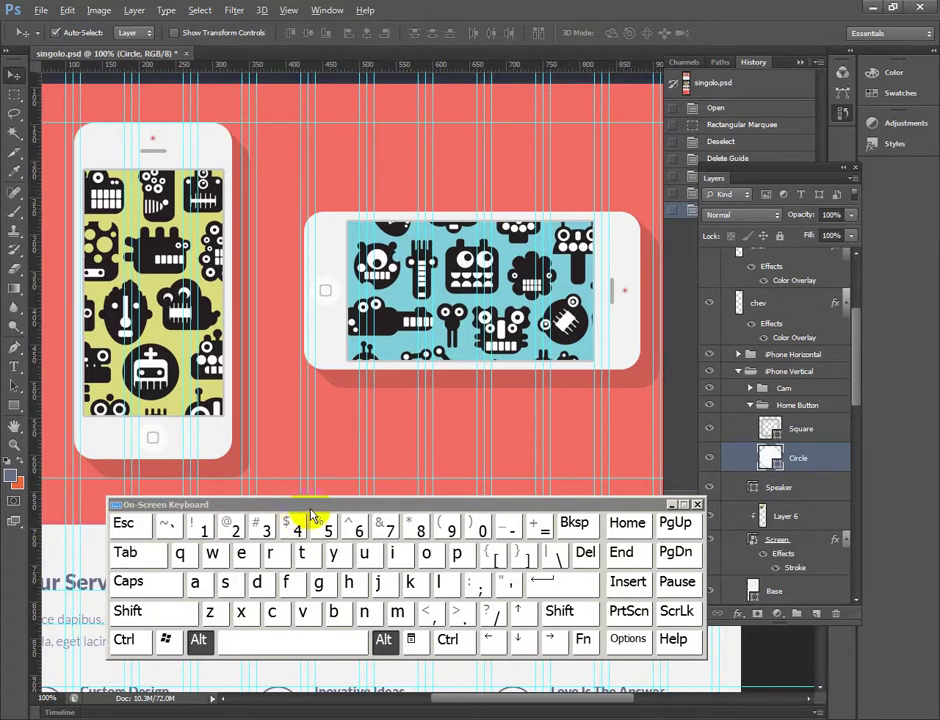
pyautogui.moveTo(365, 506); pyautogui.dragTo(320, 484)
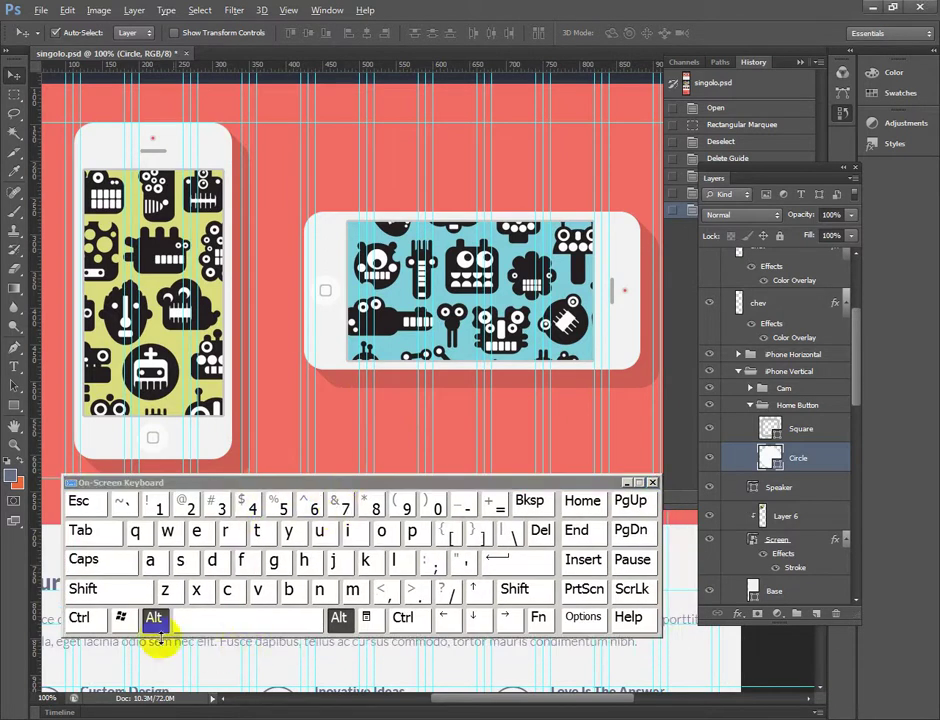
# Step: Isolate the iPhone Horizontal group by hiding all other layers, and show the iPhone Vertical group alongside it
pyautogui.keyDown('alt'); pyautogui.click(710, 355); pyautogui.keyUp('alt')
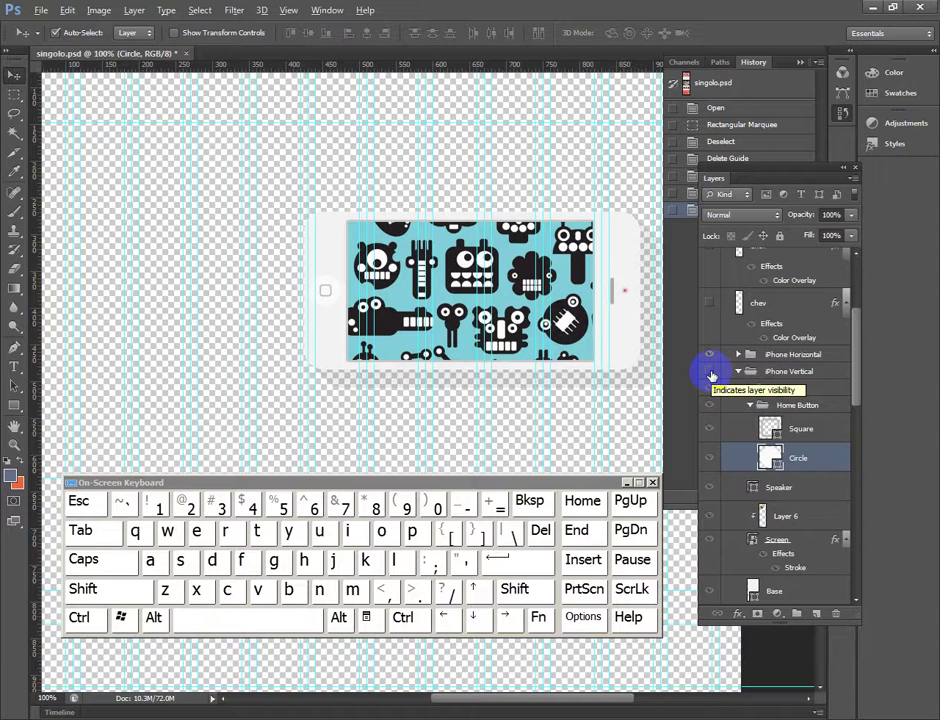
pyautogui.click(710, 372)
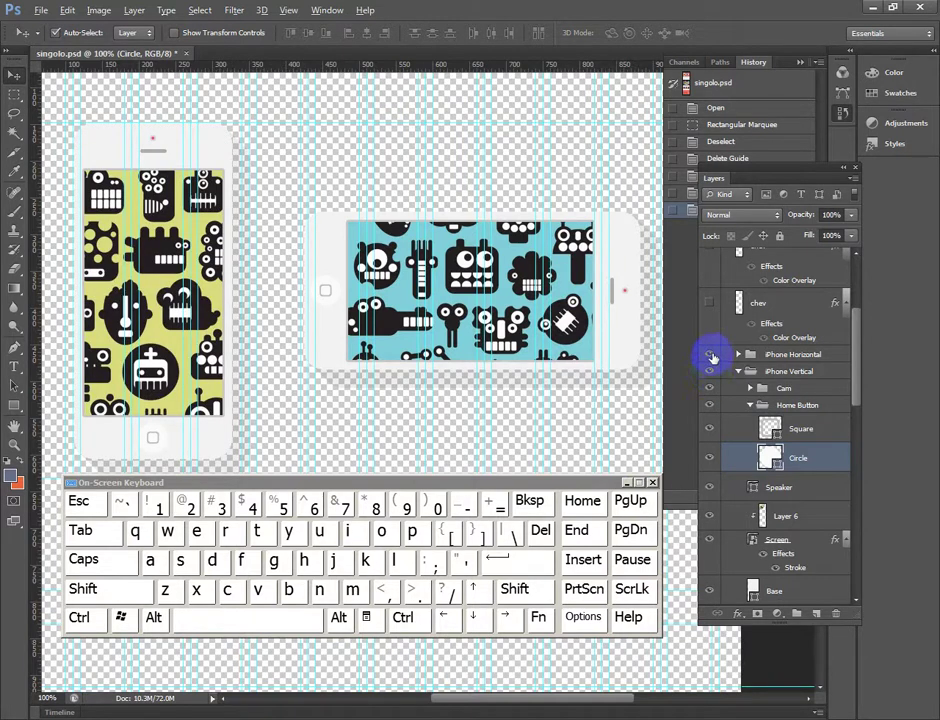
pyautogui.moveTo(343, 425); pyautogui.dragTo(330, 389)
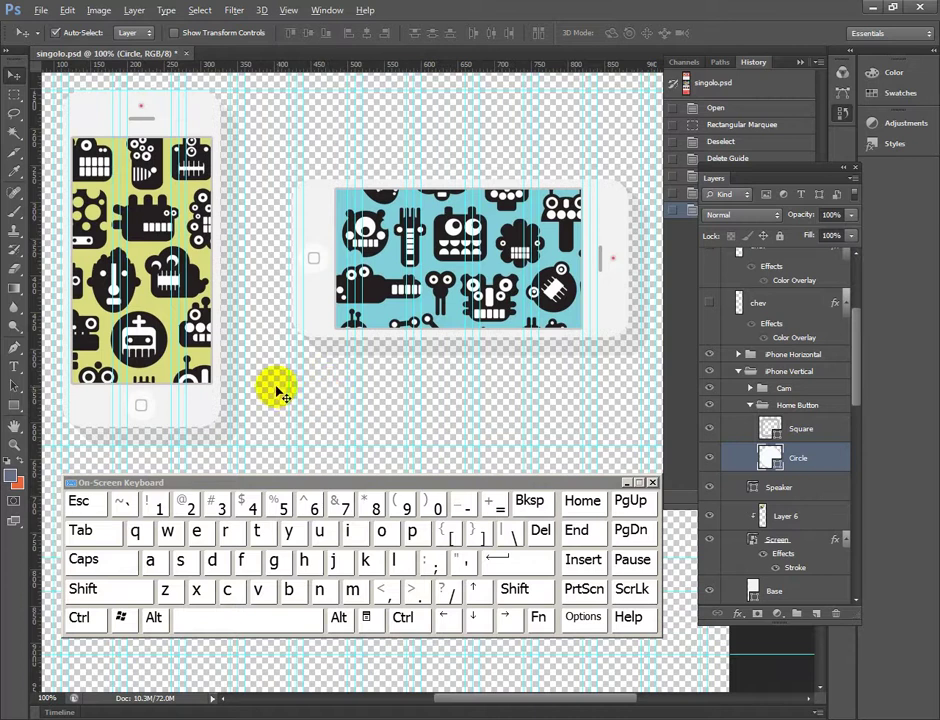
pyautogui.moveTo(279, 388); pyautogui.dragTo(325, 399)
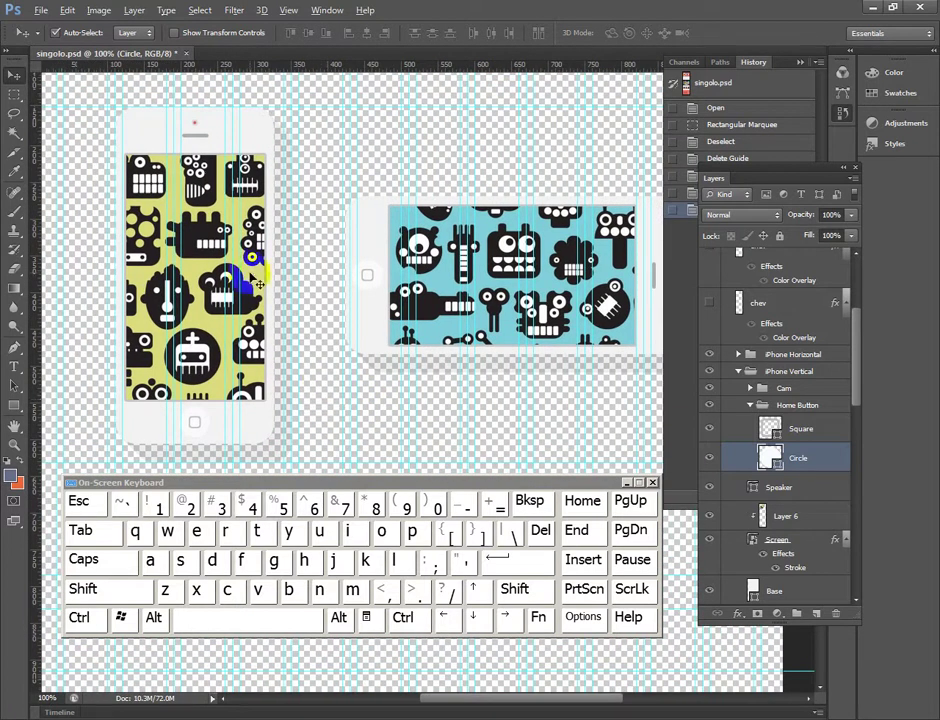
# Step: Draw a slice enclosing both iPhones and their shadows between the horizontal guides, and pull in its right edge for a size of 800 × 483 px
pyautogui.press('c')
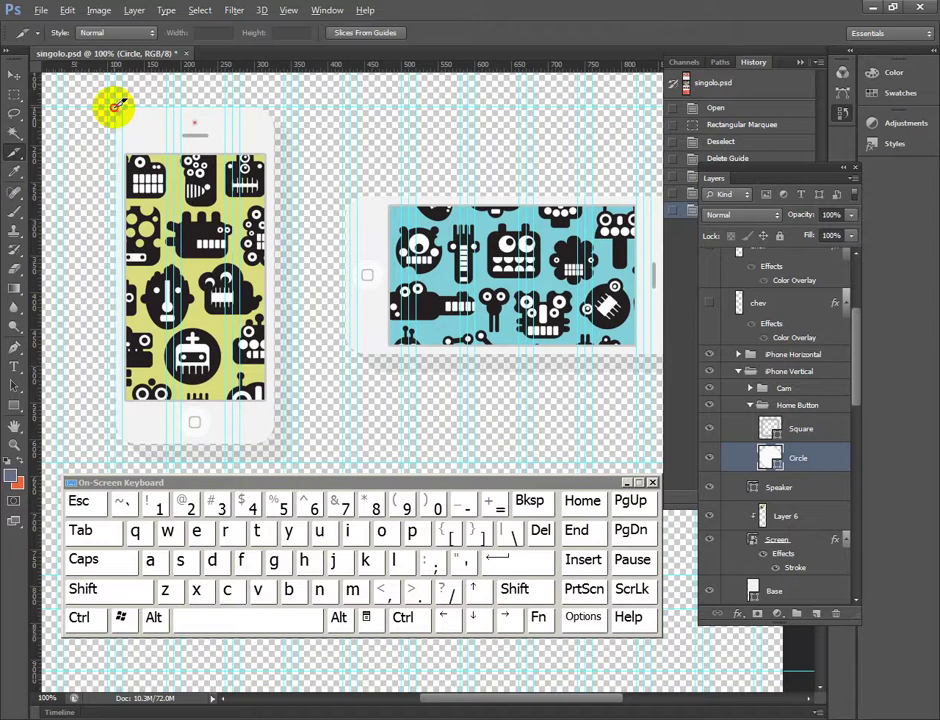
pyautogui.moveTo(115, 105); pyautogui.dragTo(657, 455)
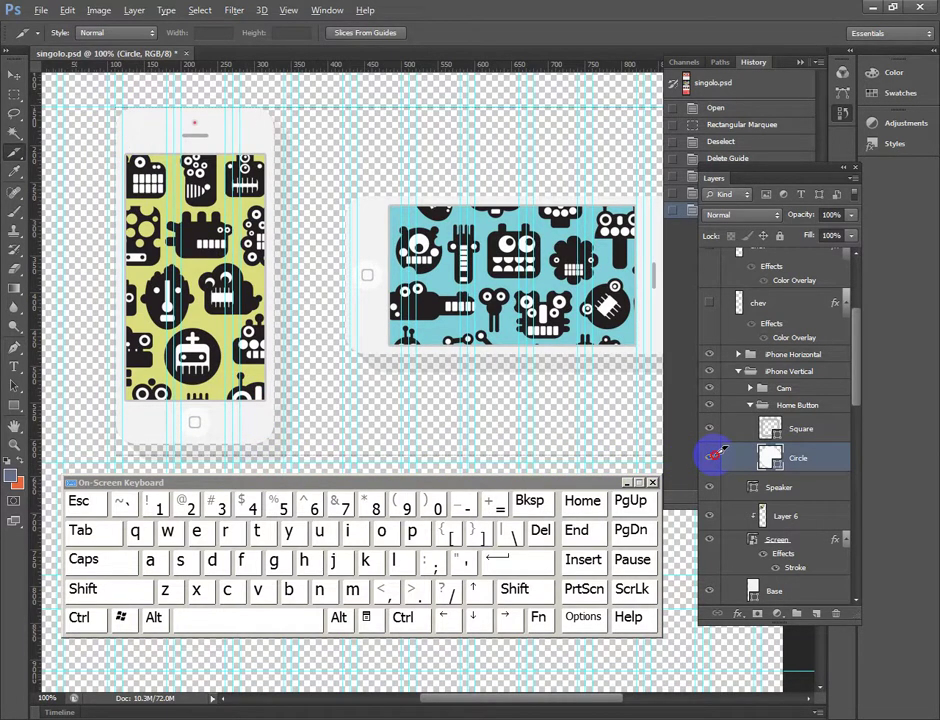
pyautogui.moveTo(608, 411); pyautogui.dragTo(376, 369)
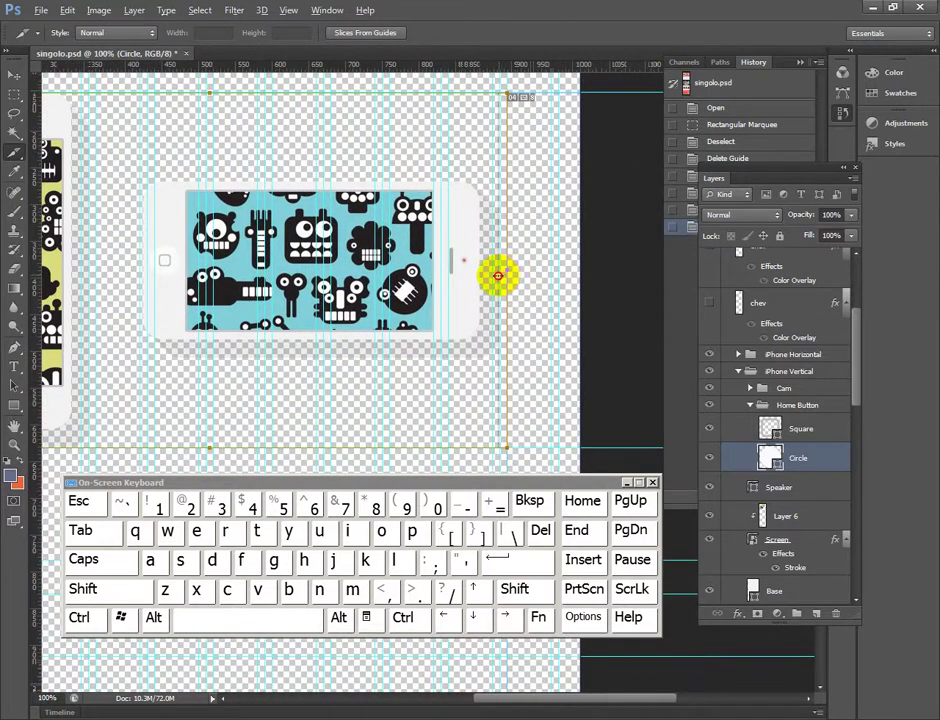
pyautogui.press('ctrl')
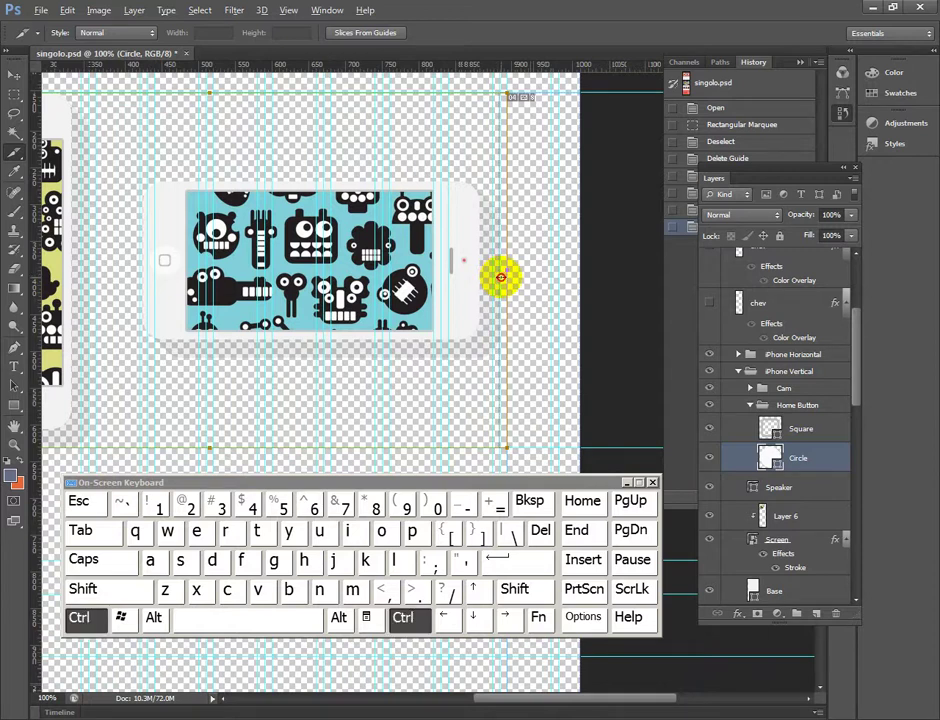
pyautogui.click(606, 380)
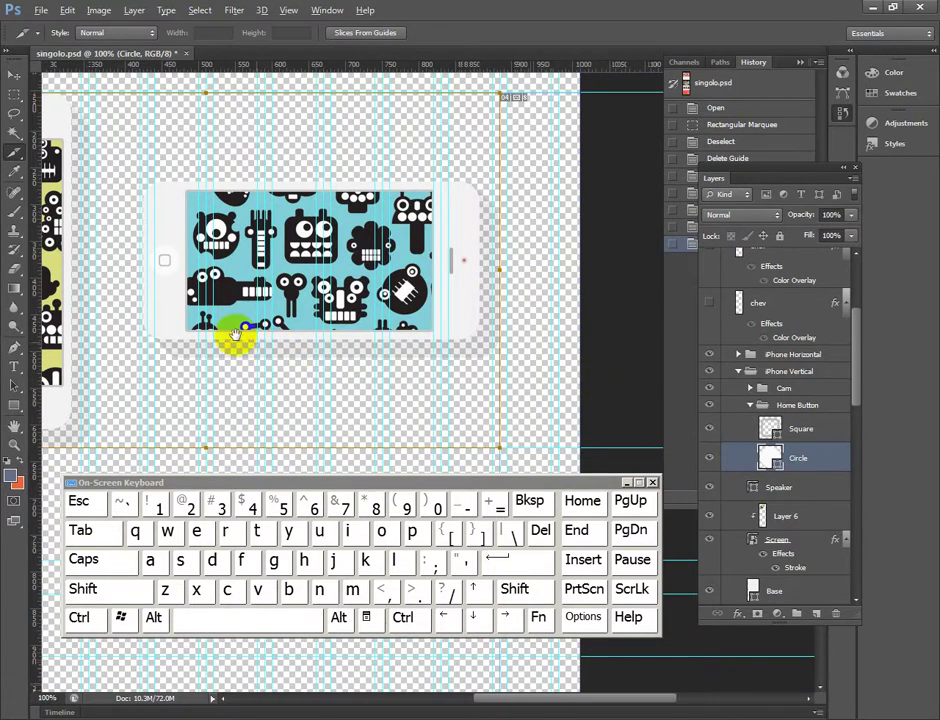
pyautogui.moveTo(193, 298); pyautogui.dragTo(400, 318)
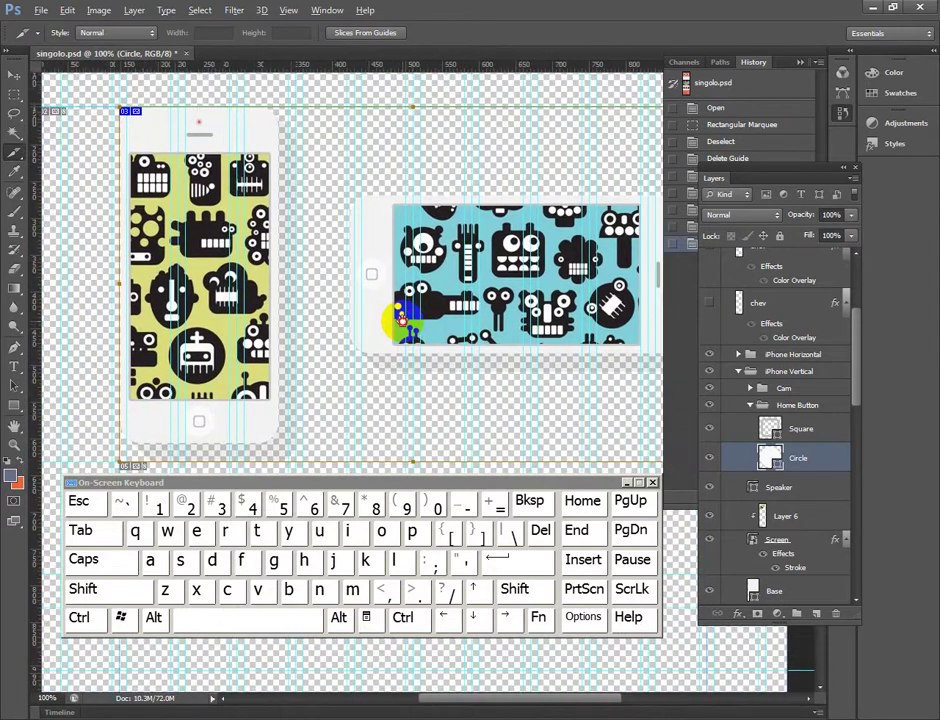
# Step: Name the slice around both phones "banner" in its slice options
pyautogui.rightClick(320, 172)
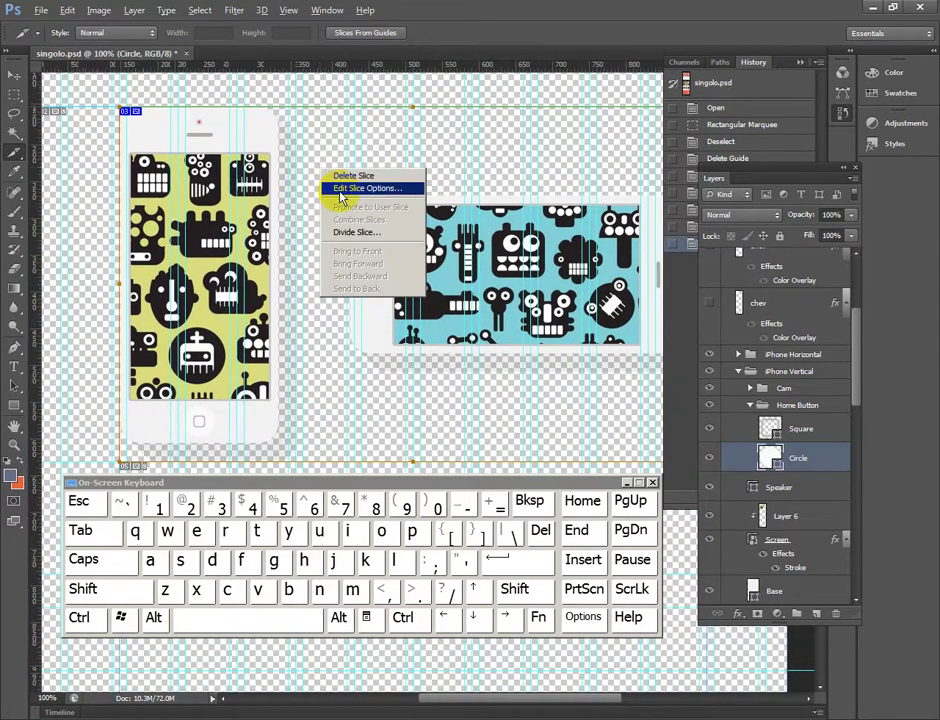
pyautogui.click(341, 190)
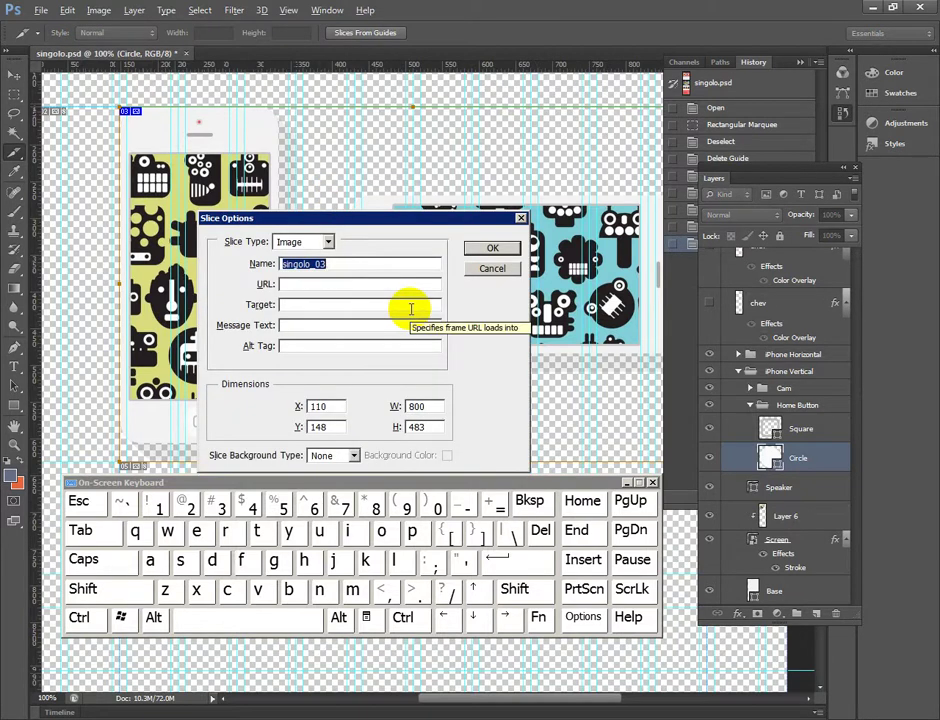
pyautogui.write('banner')
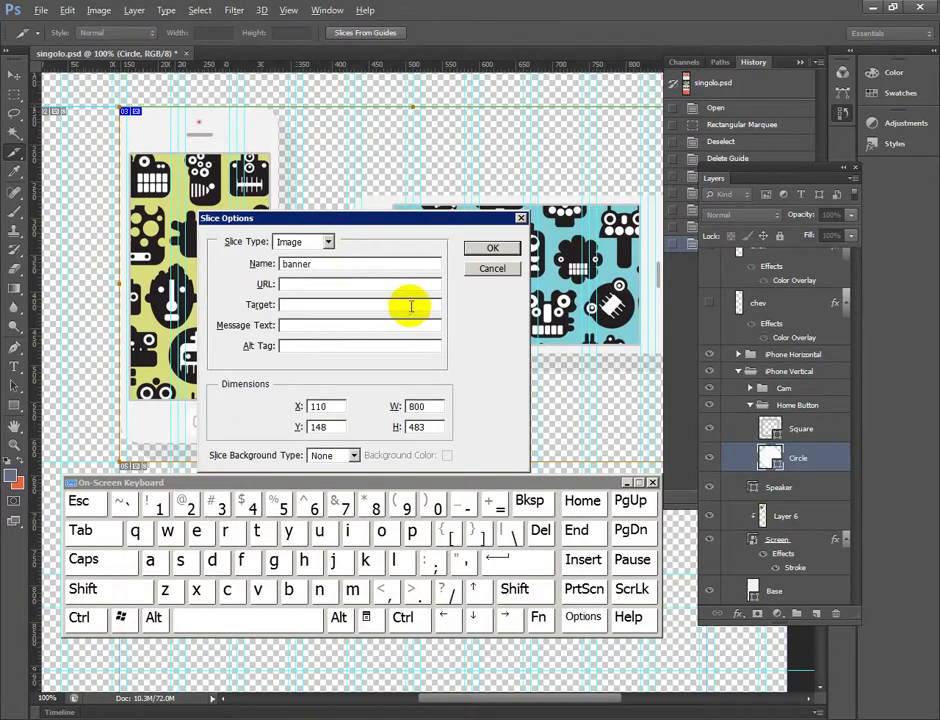
pyautogui.click(488, 249)
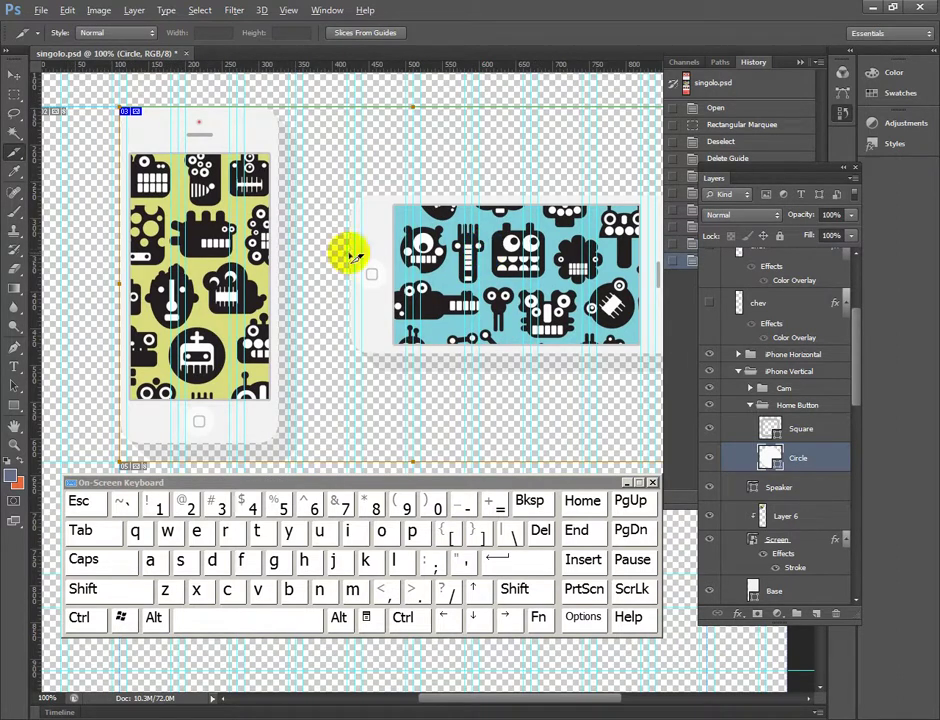
# Step: Open Save for Web for the sliced document and clear the On-Screen Keyboard out of the dialog's way
pyautogui.click(41, 12)
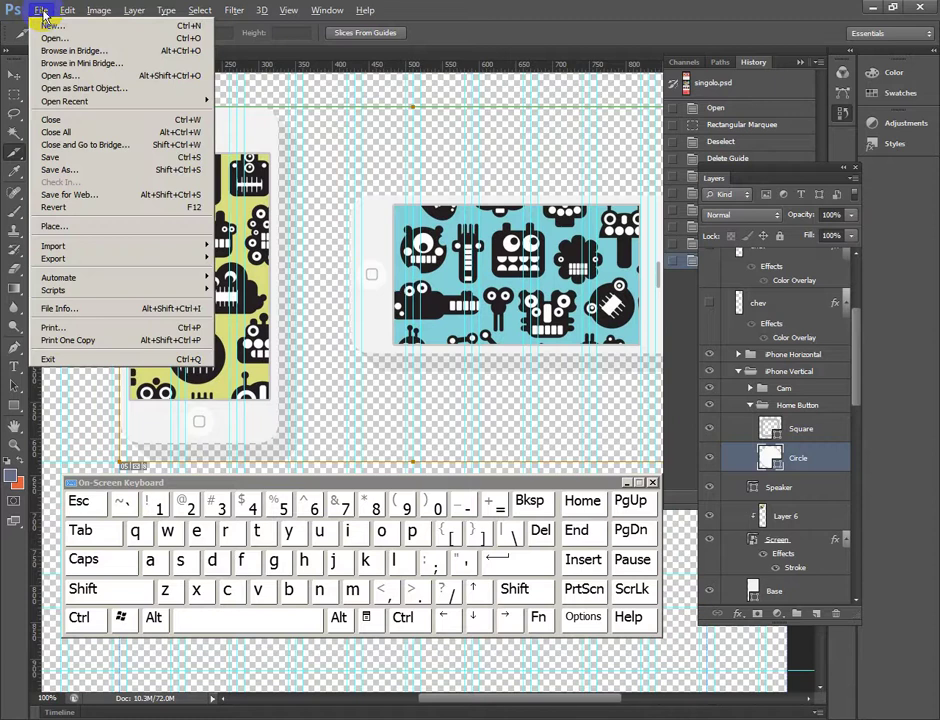
pyautogui.click(57, 195)
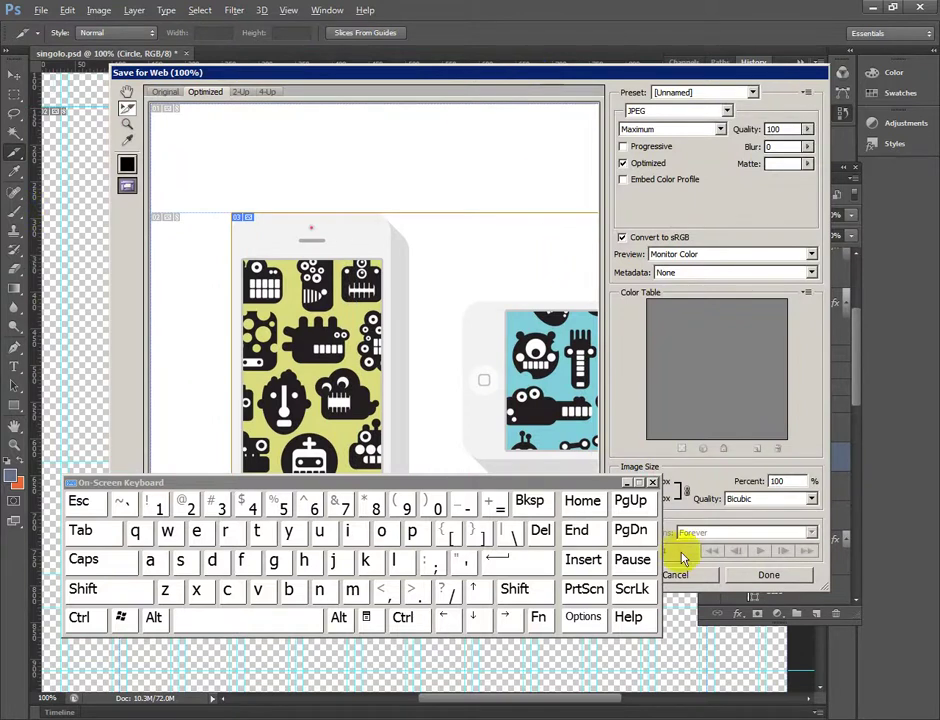
pyautogui.click(629, 486)
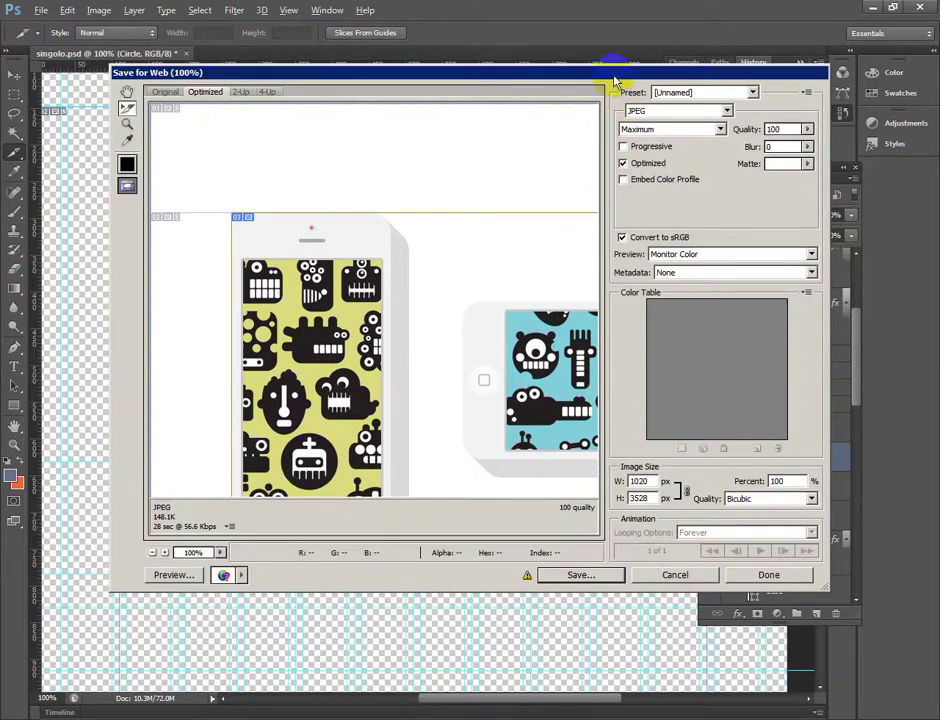
pyautogui.moveTo(610, 76); pyautogui.dragTo(538, 38)
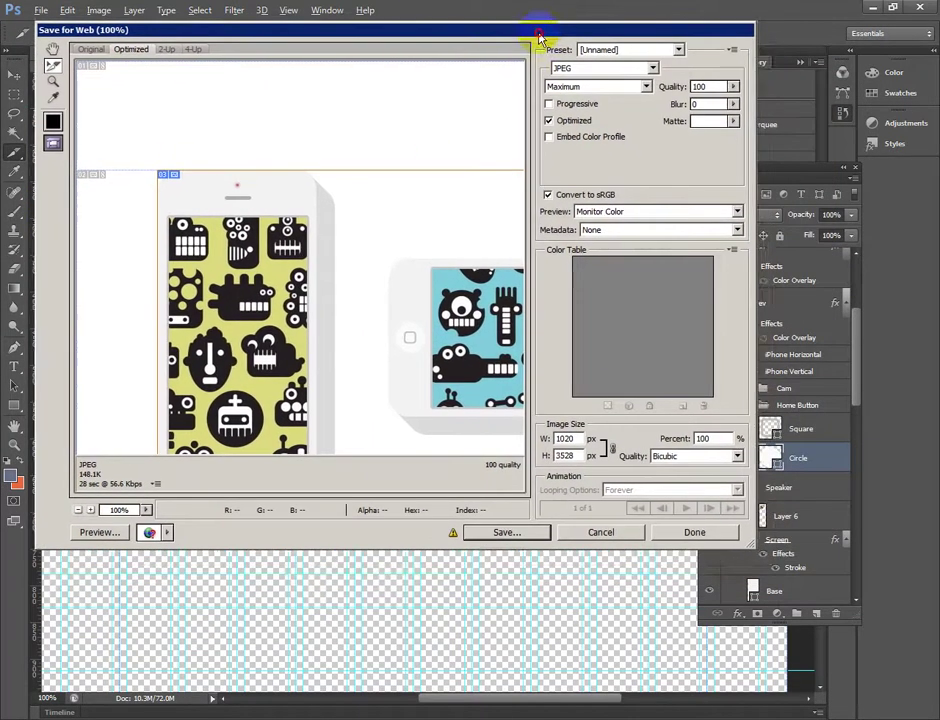
# Step: Set the banner slice's export format to PNG-24 and examine its transparent background in the preview
pyautogui.click(652, 69)
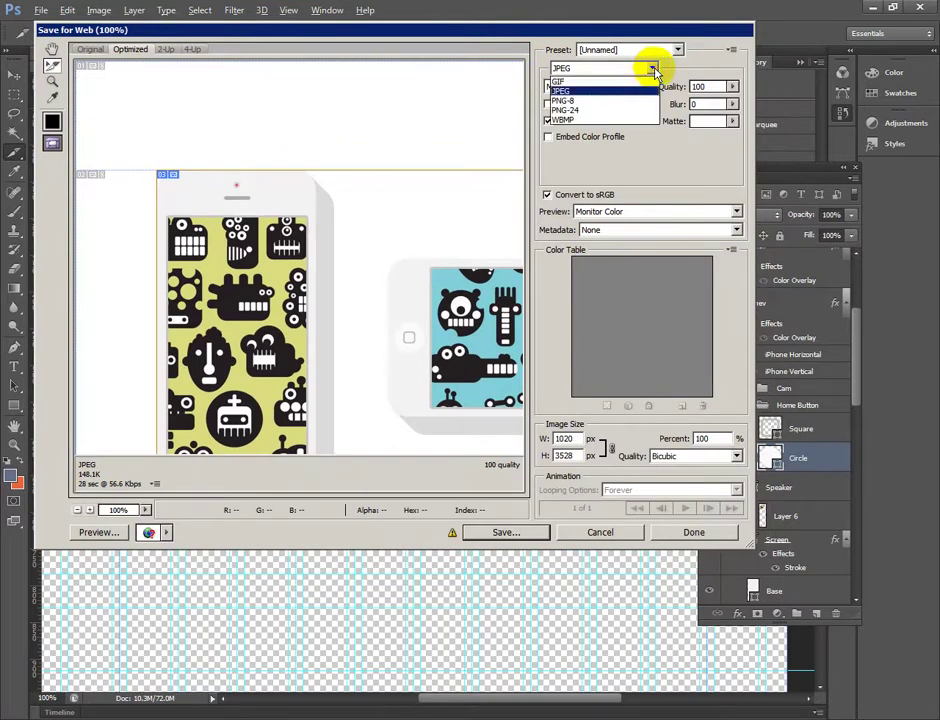
pyautogui.click(600, 89)
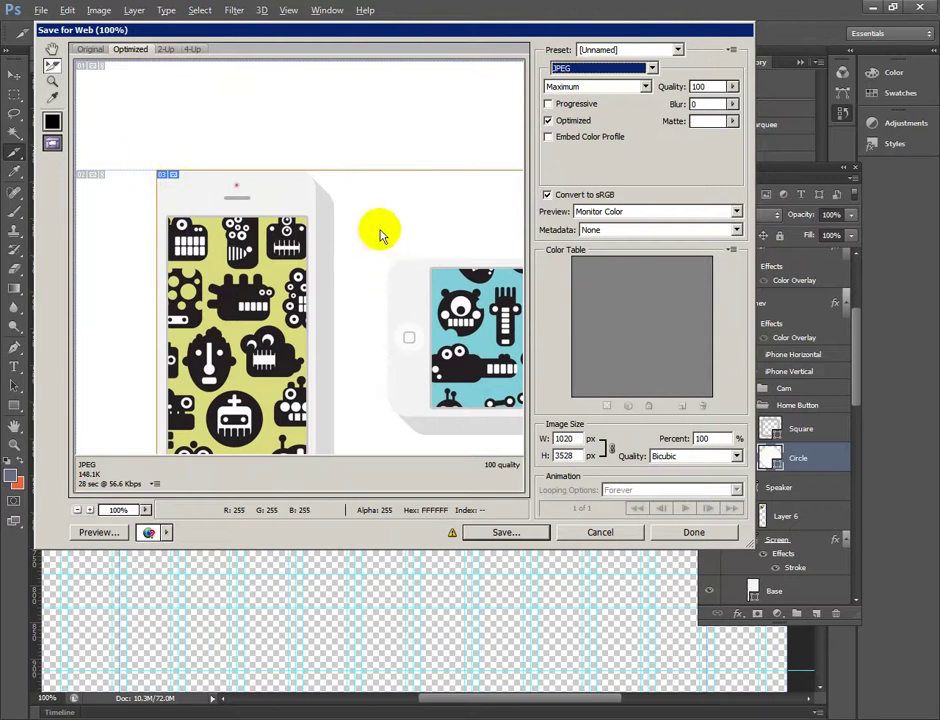
pyautogui.click(651, 68)
pyautogui.click(592, 110)
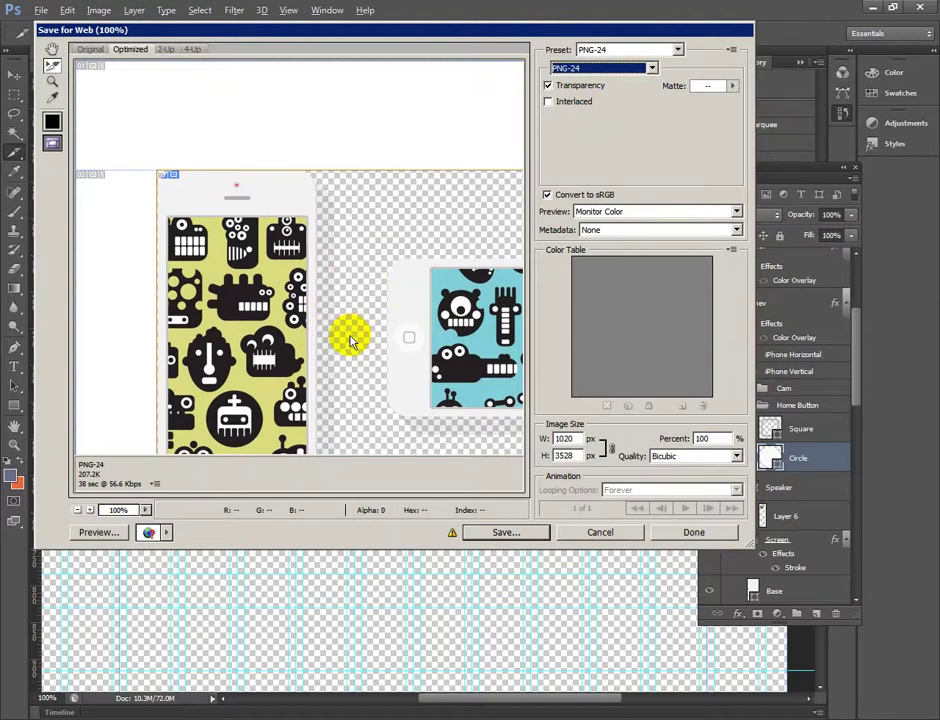
pyautogui.moveTo(345, 382); pyautogui.dragTo(310, 227)
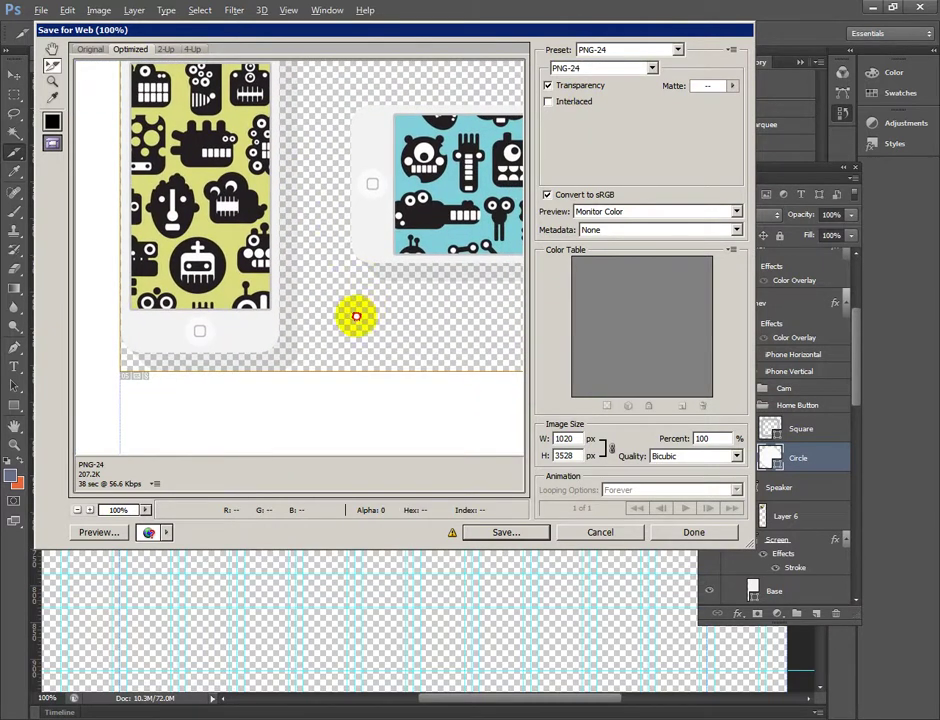
pyautogui.moveTo(357, 315); pyautogui.dragTo(298, 352)
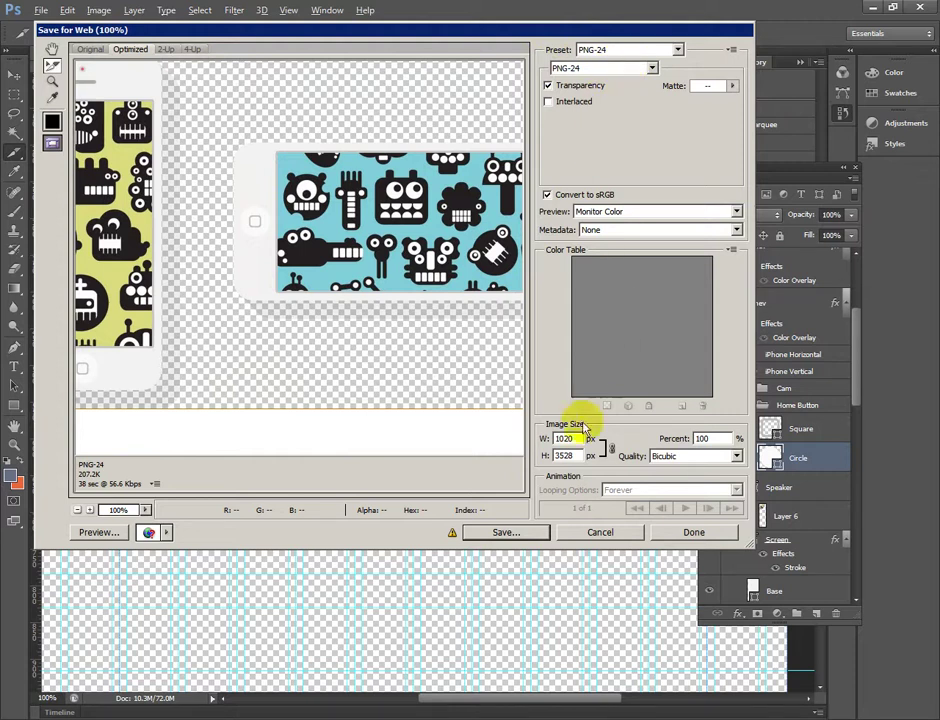
# Step: Start saving the optimized image and choose the Day6 folder inside PH1603J as its destination
pyautogui.click(512, 535)
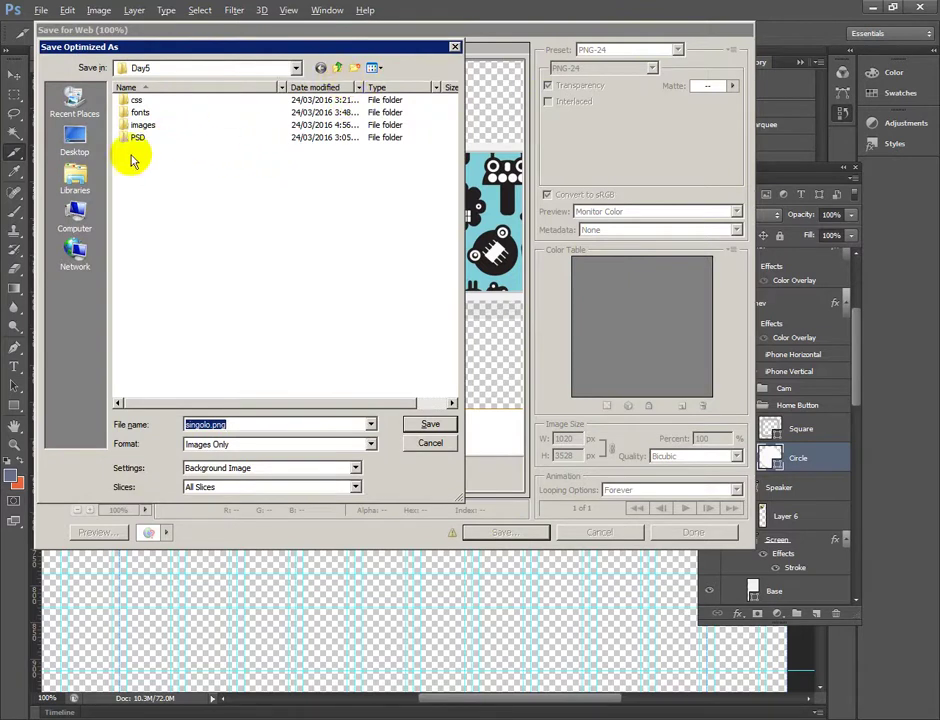
pyautogui.click(337, 68)
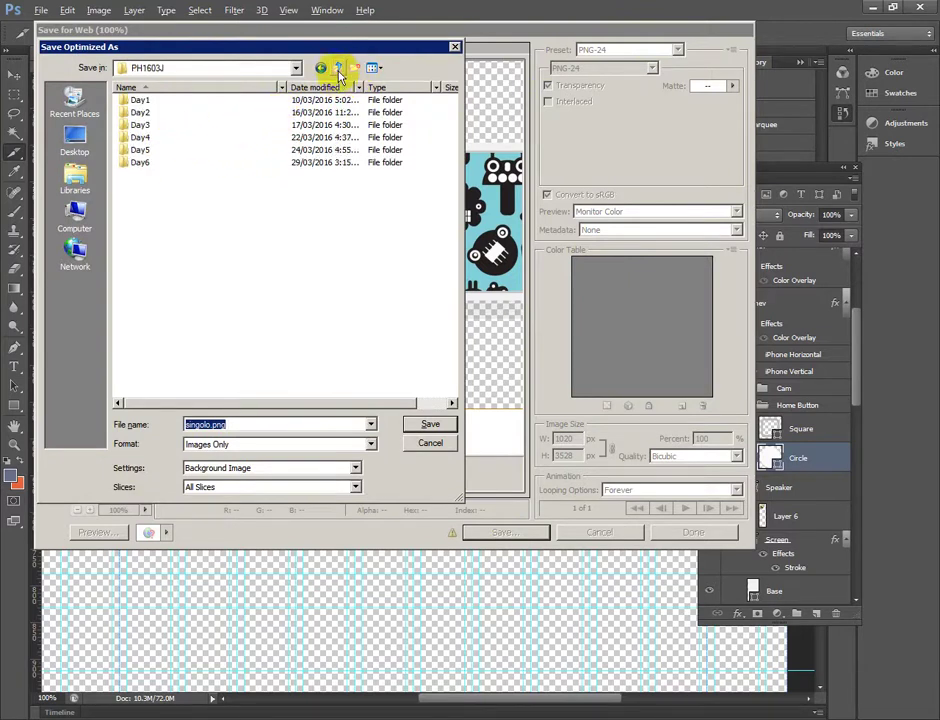
pyautogui.doubleClick(138, 165)
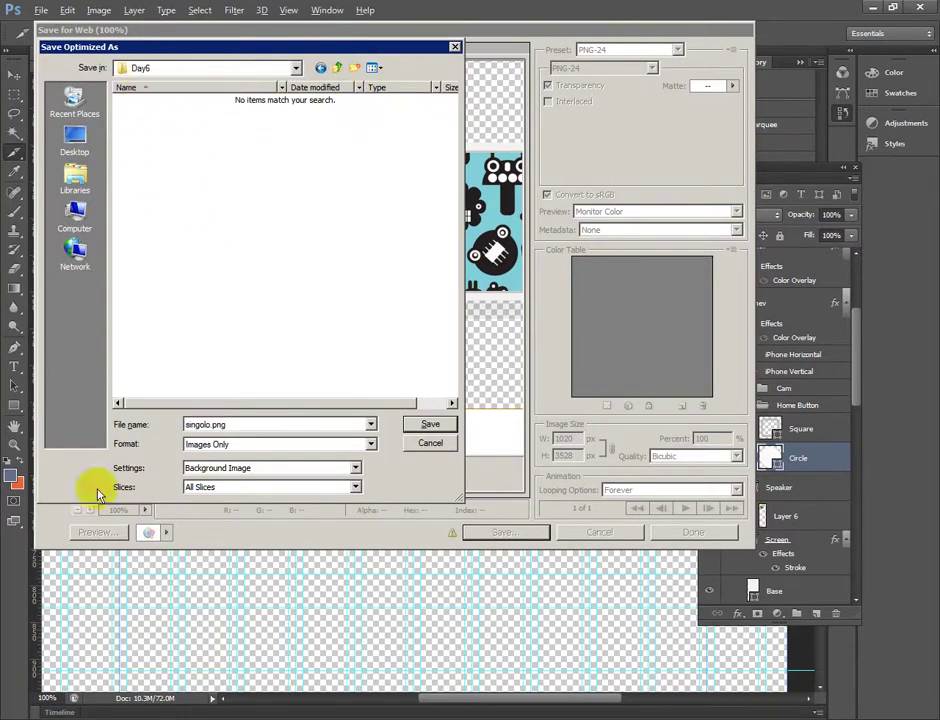
# Step: Limit the export to Selected Slices and keep its format at Images Only
pyautogui.click(355, 487)
pyautogui.click(405, 491)
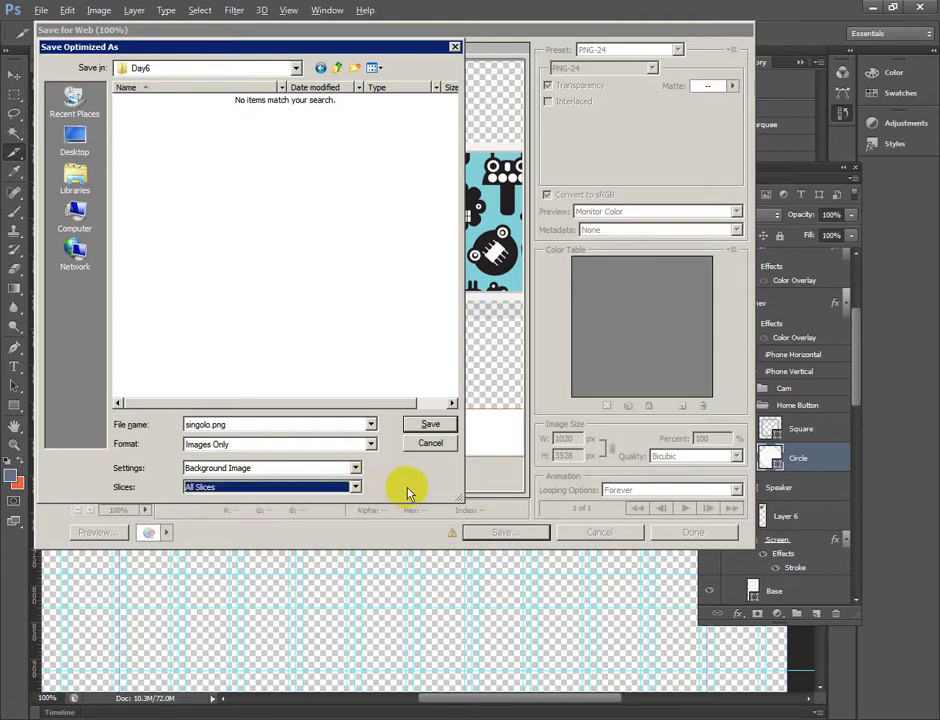
pyautogui.click(355, 488)
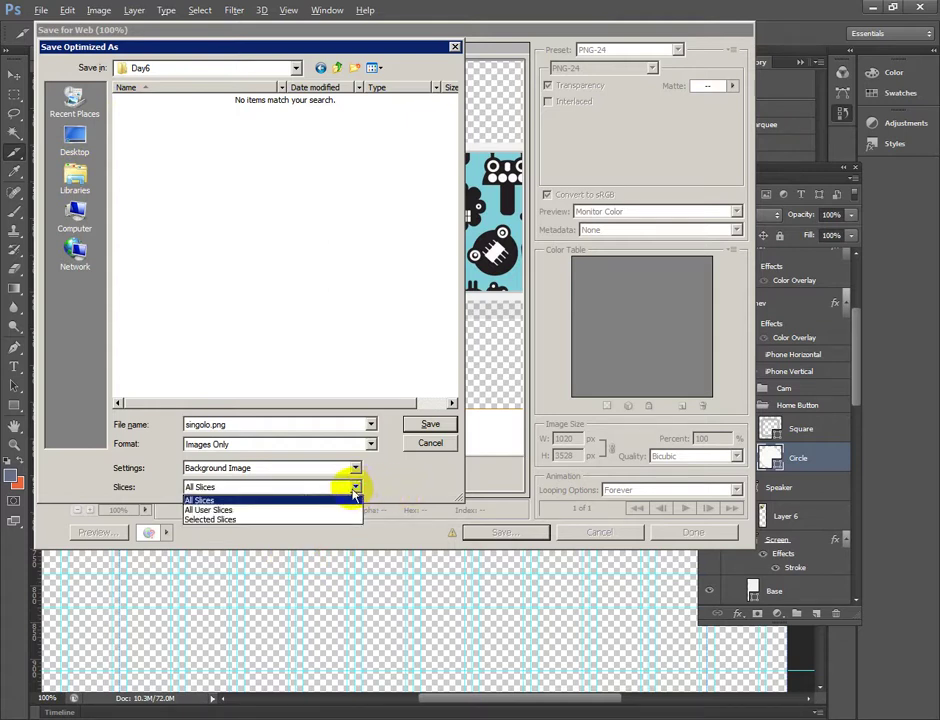
pyautogui.click(288, 521)
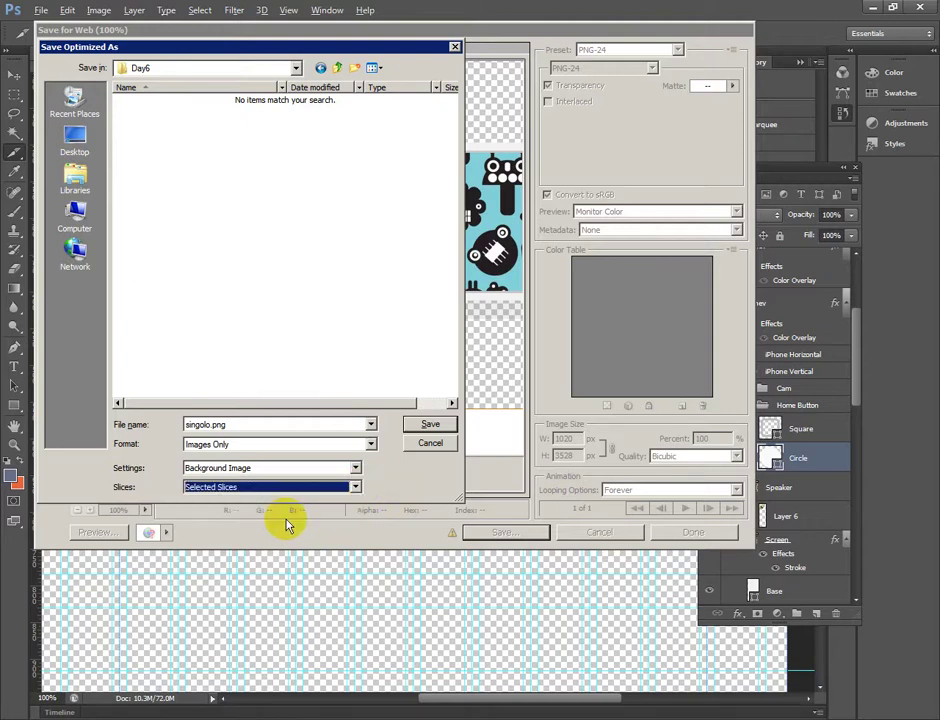
pyautogui.click(354, 487)
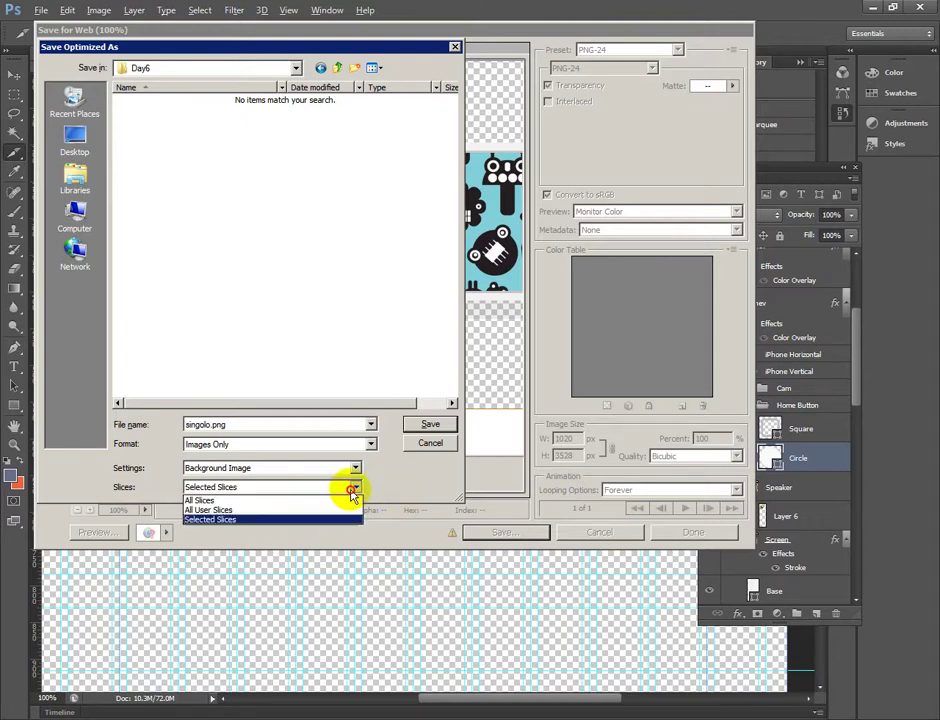
pyautogui.click(264, 521)
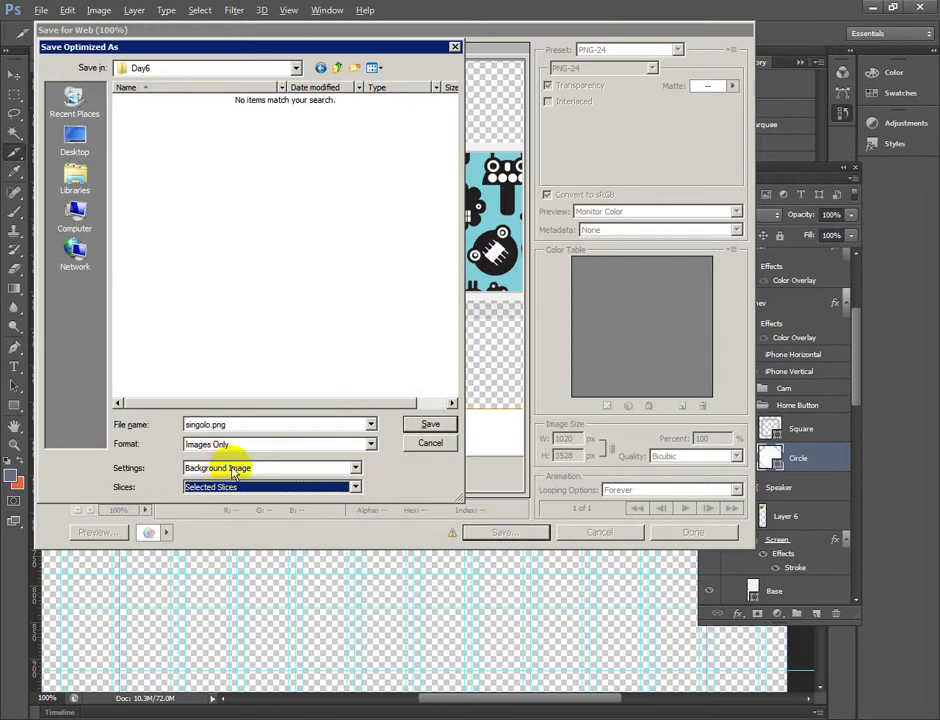
pyautogui.click(368, 446)
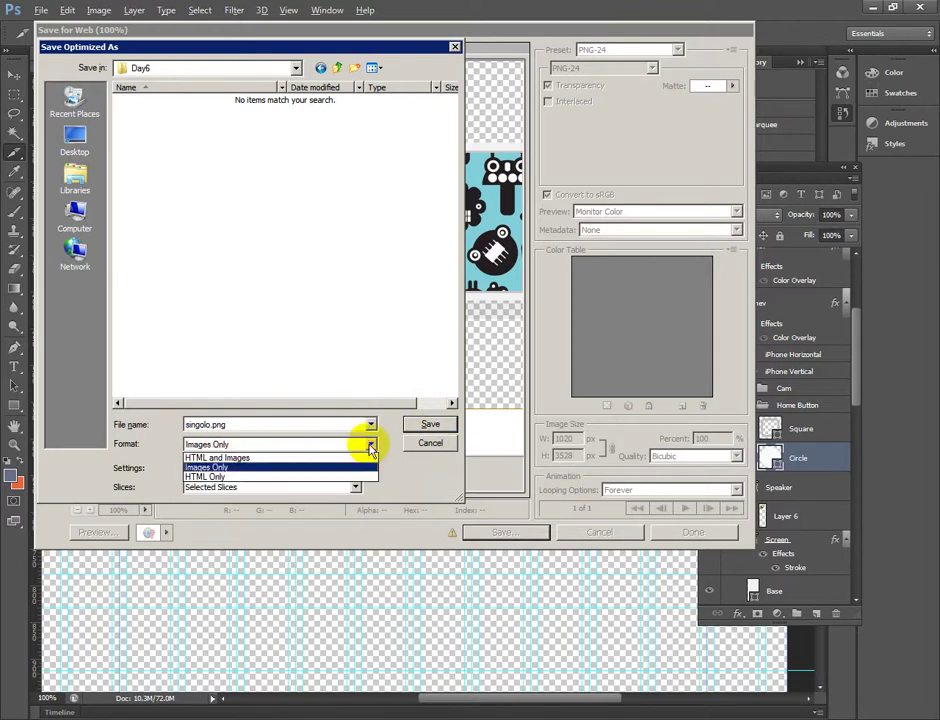
pyautogui.click(281, 470)
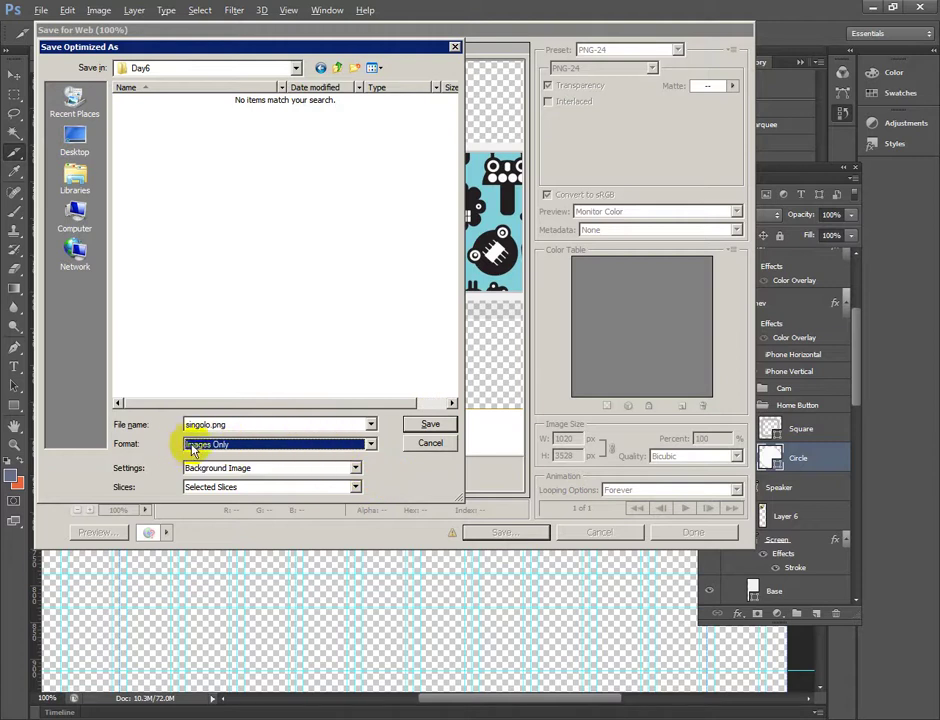
pyautogui.click(210, 488)
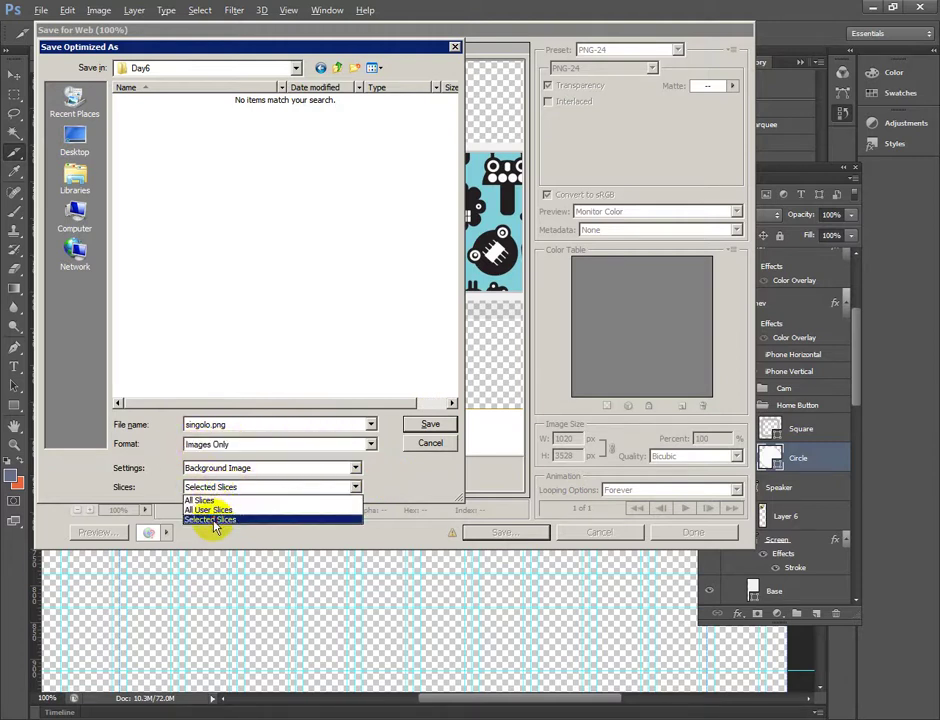
pyautogui.click(214, 518)
pyautogui.click(210, 424)
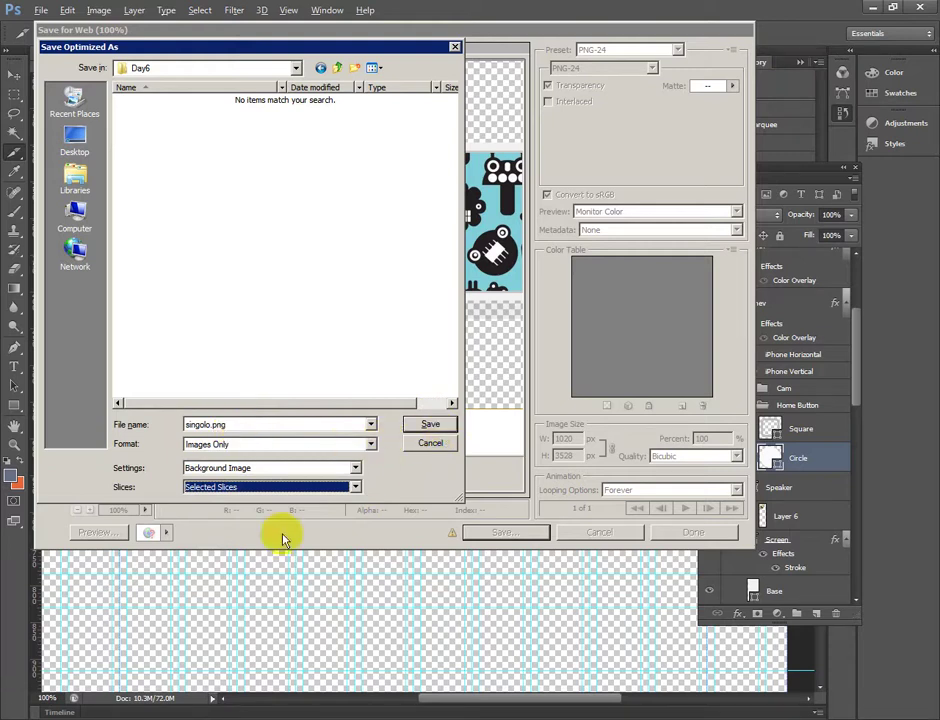
# Step: Check the full path of the Day6 folder in Windows Explorer and return to Photoshop's save dialog
pyautogui.click(147, 719)
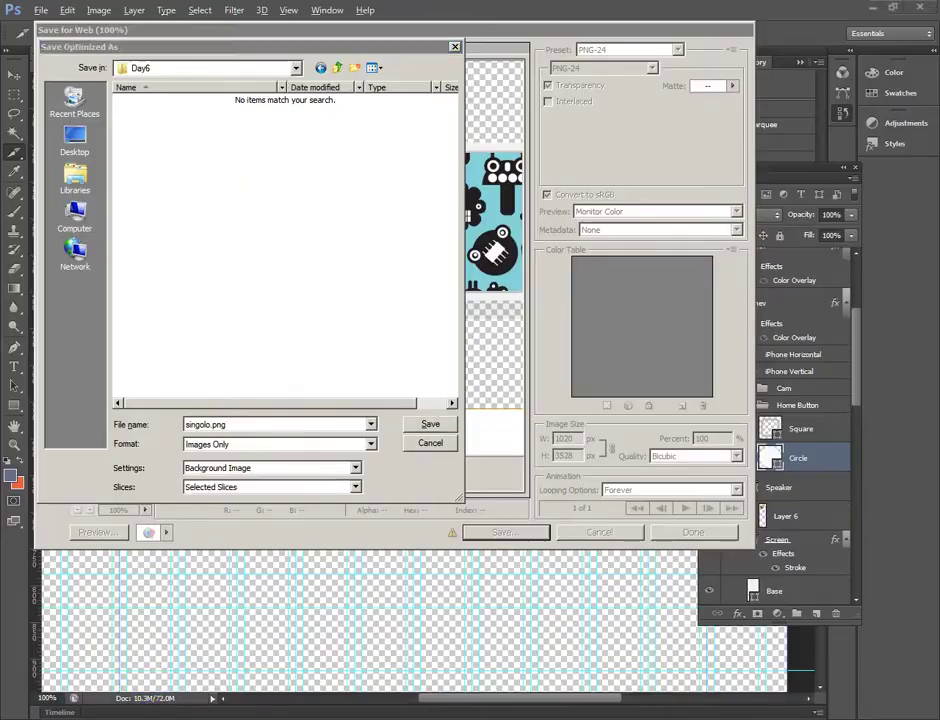
pyautogui.click(338, 27)
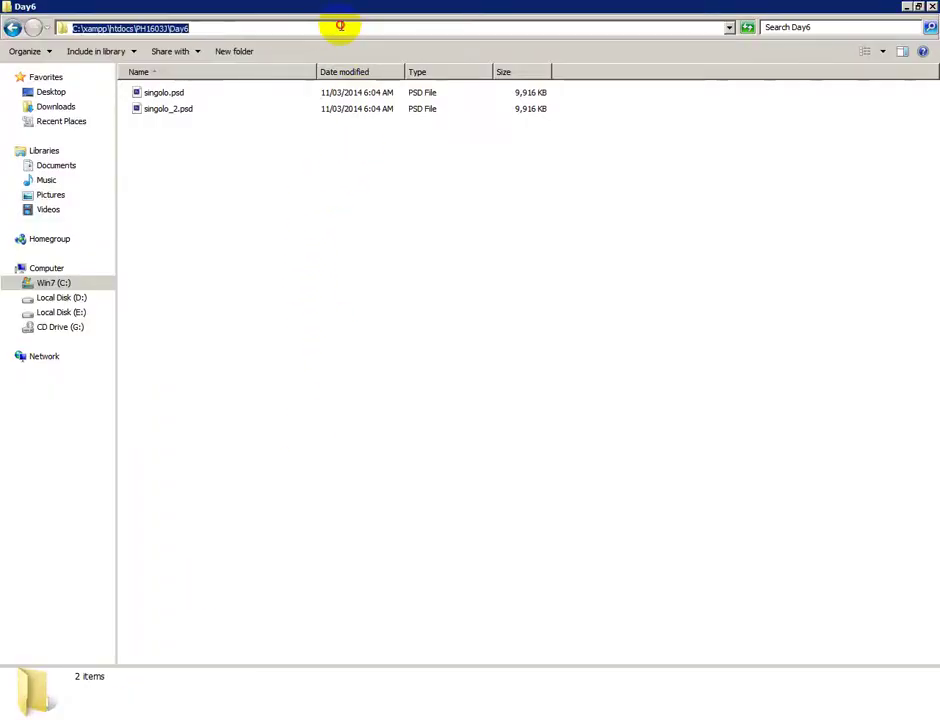
pyautogui.click(175, 28)
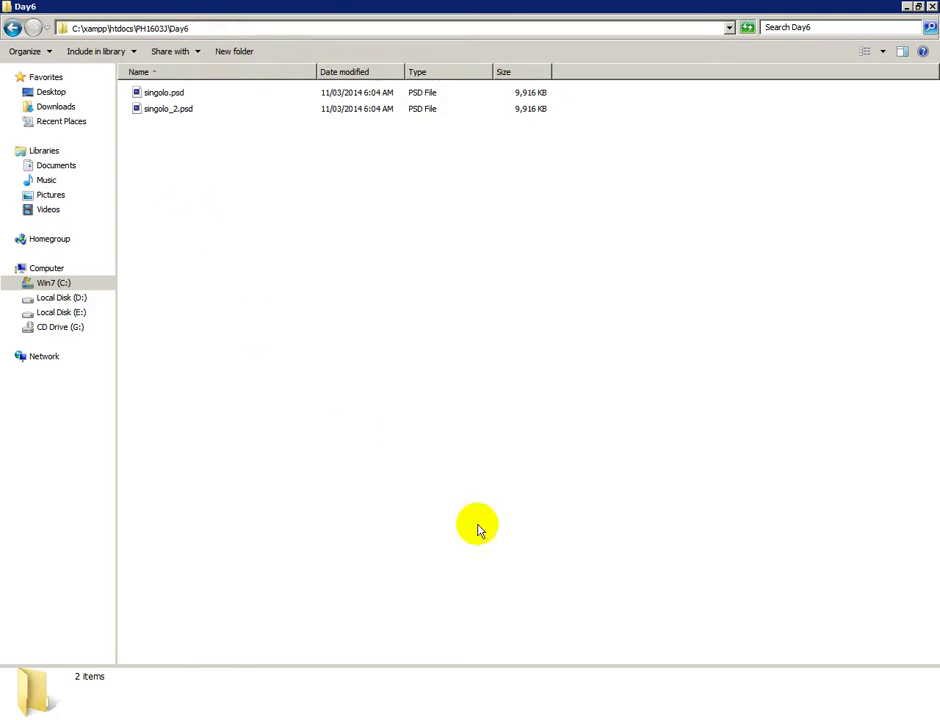
pyautogui.hotkey('alt', 'Tab')
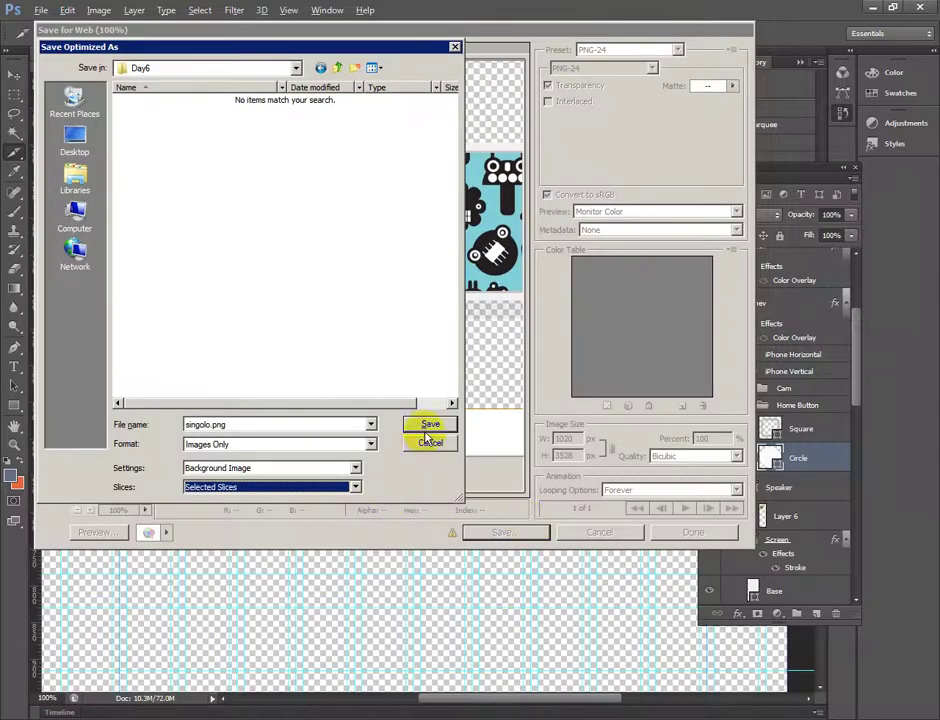
# Step: Save the banner slice and open the images folder within Day6 in Windows Explorer to inspect the exported file
pyautogui.click(430, 424)
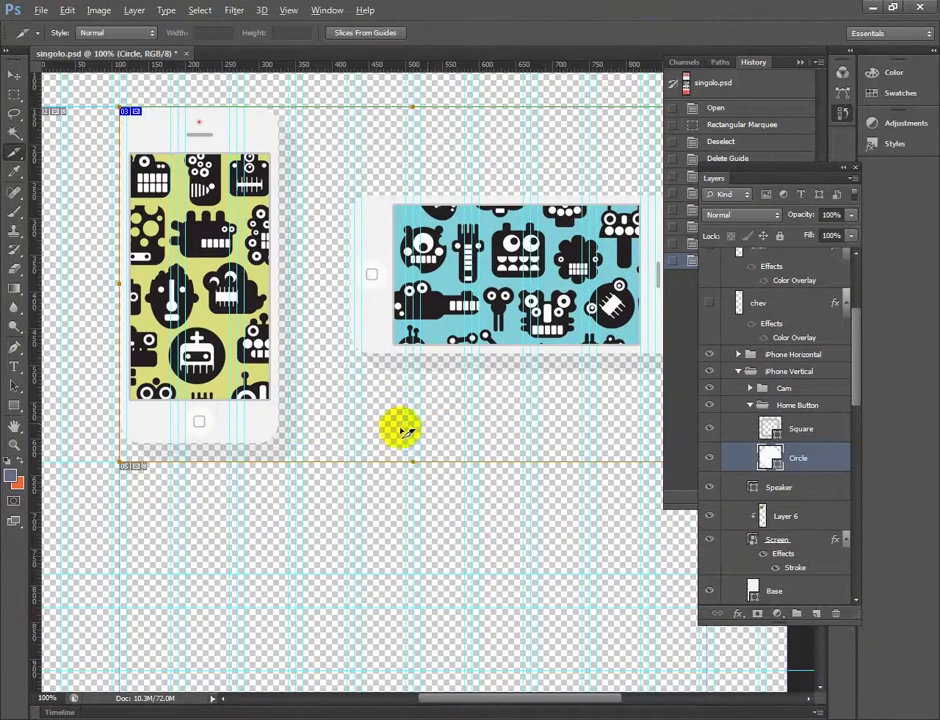
pyautogui.hotkey('alt', 'Tab')
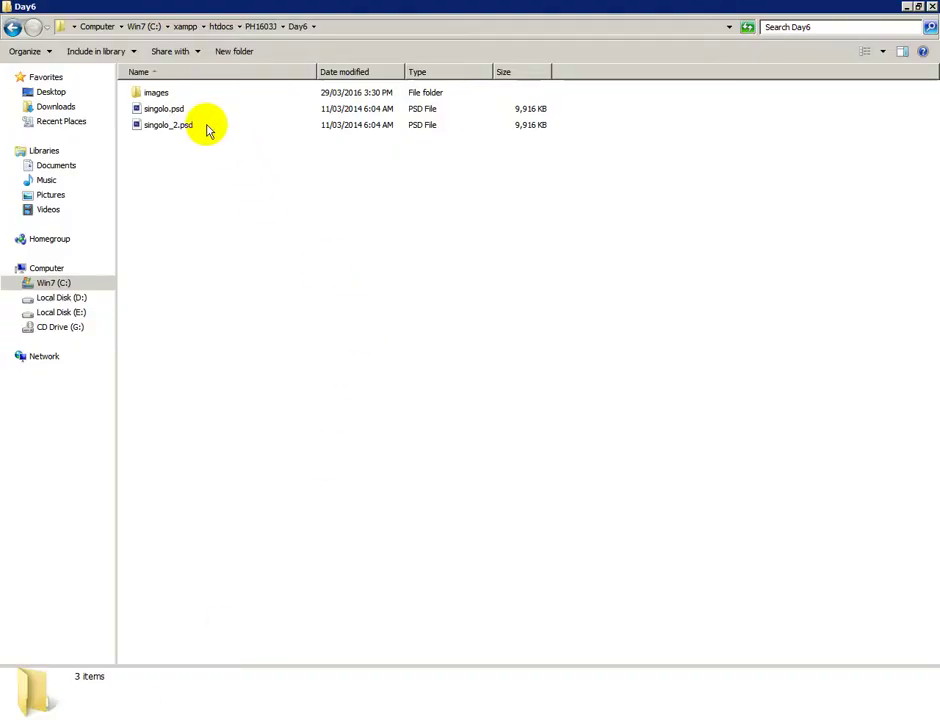
pyautogui.click(157, 95)
pyautogui.doubleClick(157, 95)
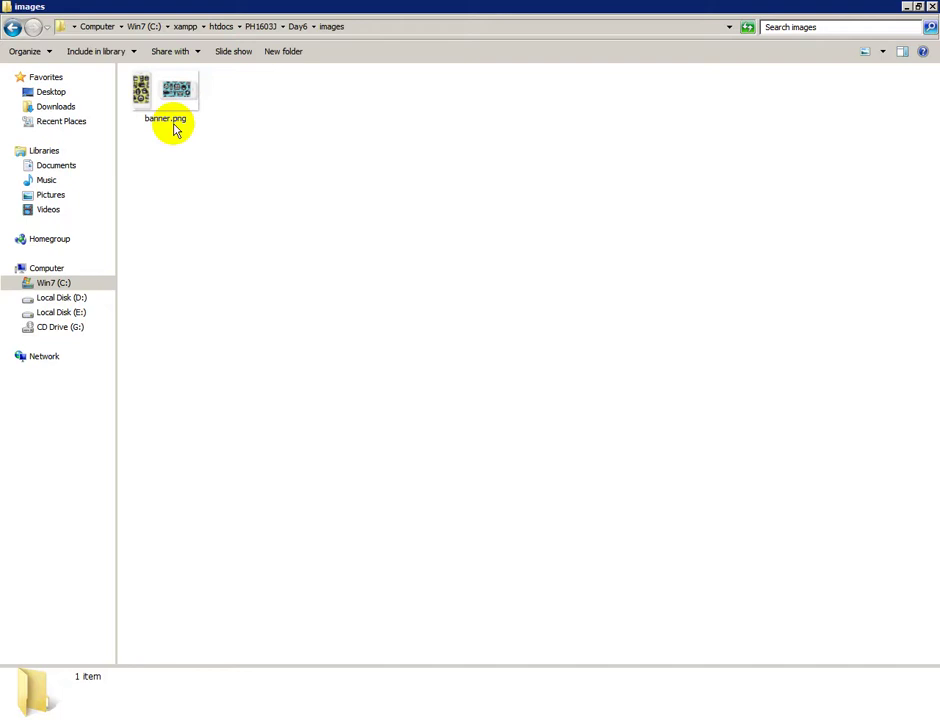
# Step: Switch back to Photoshop and revert singolo.psd to its saved state with all layers shown
pyautogui.hotkey('alt', 'Tab')
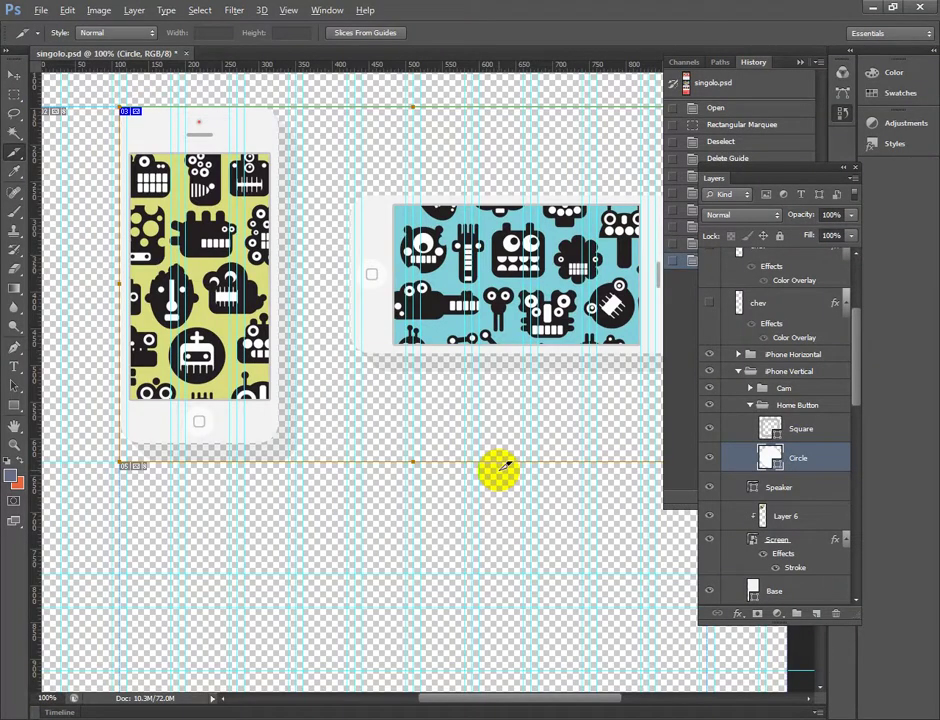
pyautogui.moveTo(499, 405); pyautogui.dragTo(457, 514)
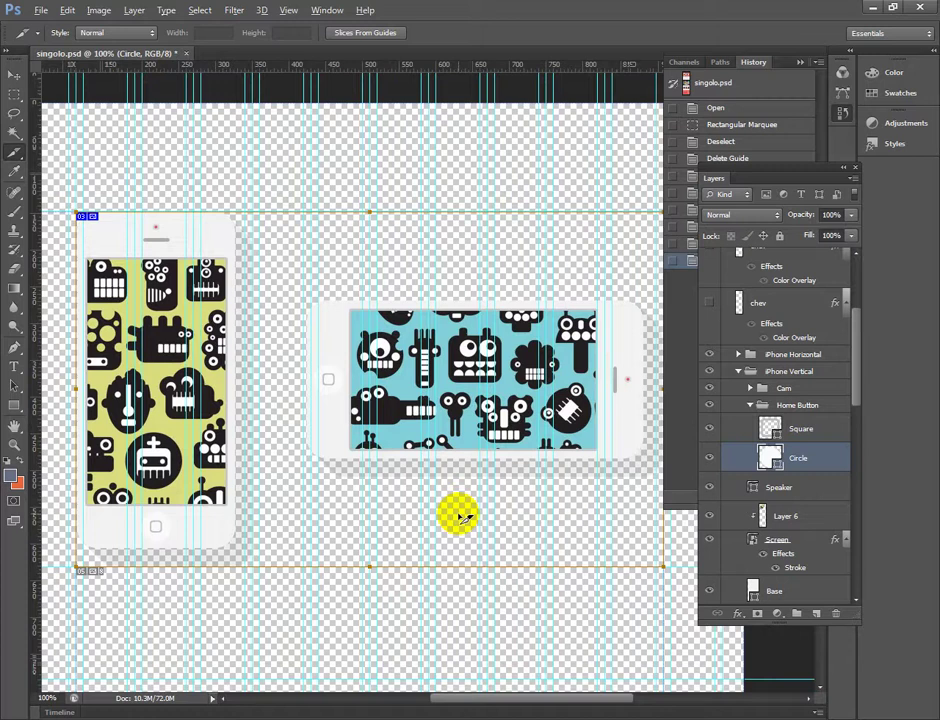
pyautogui.hotkey('ctrl', 'p')
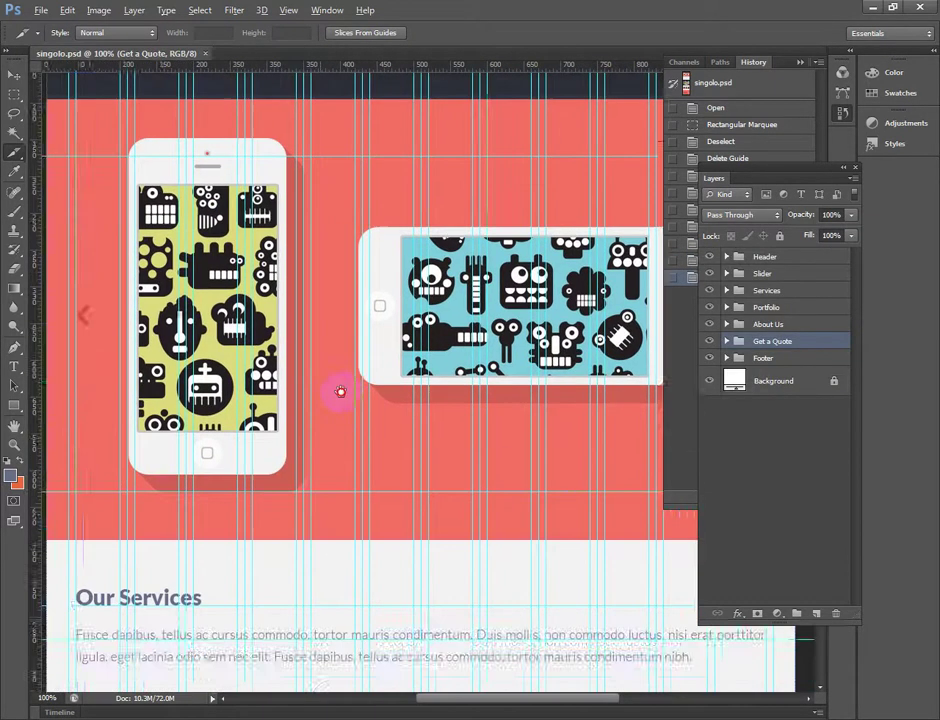
# Step: Identify the Custom Design icon's Ellipse and pen layers and add a horizontal guide along the circle's bottom edge
pyautogui.moveTo(340, 391); pyautogui.dragTo(356, 284)
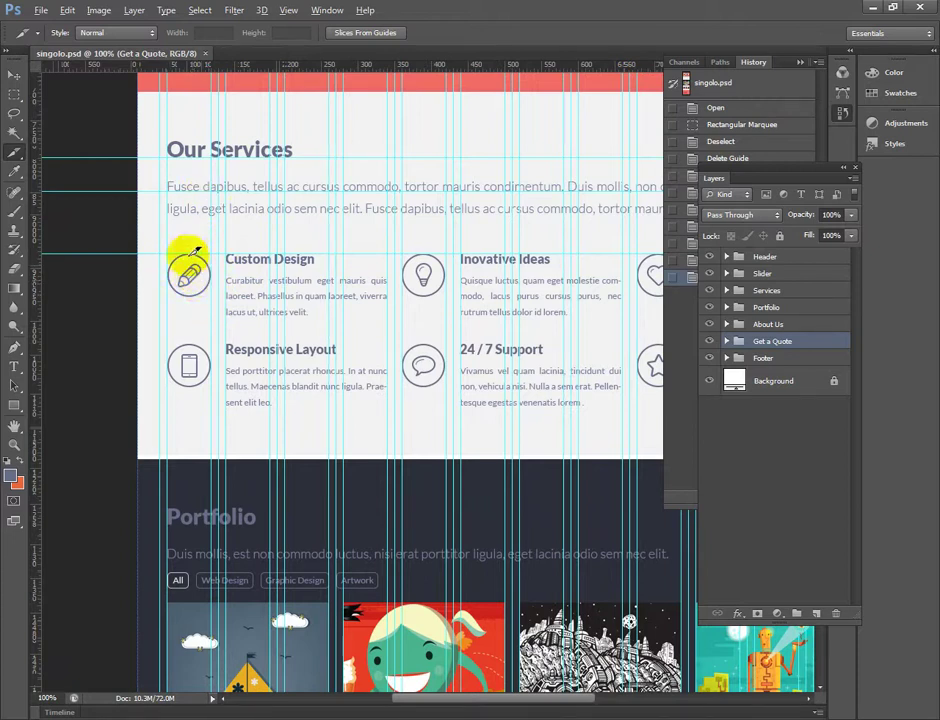
pyautogui.click(14, 76)
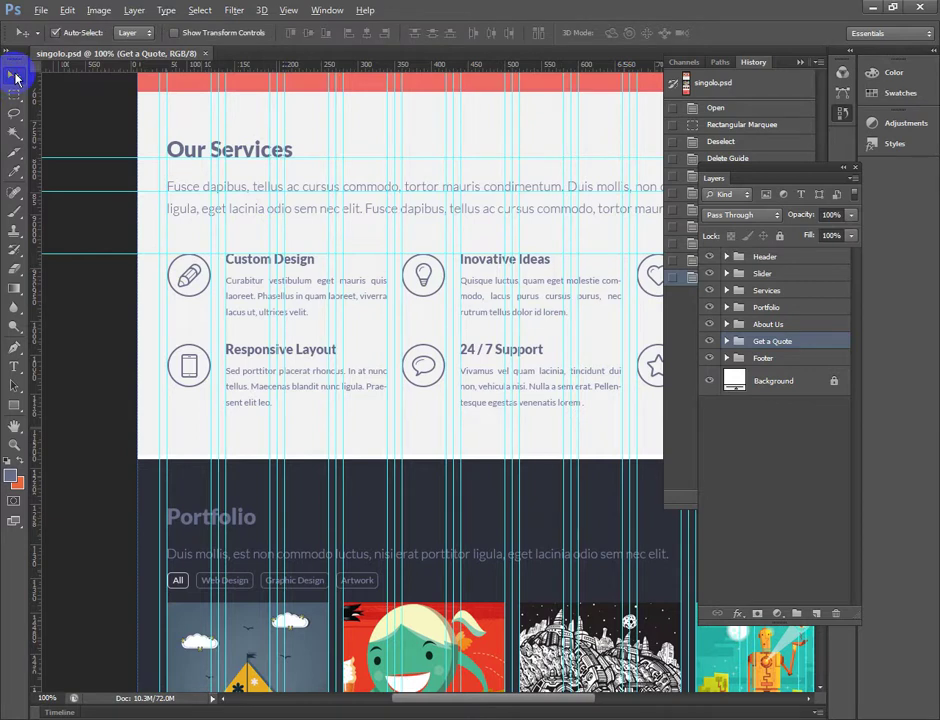
pyautogui.click(190, 276)
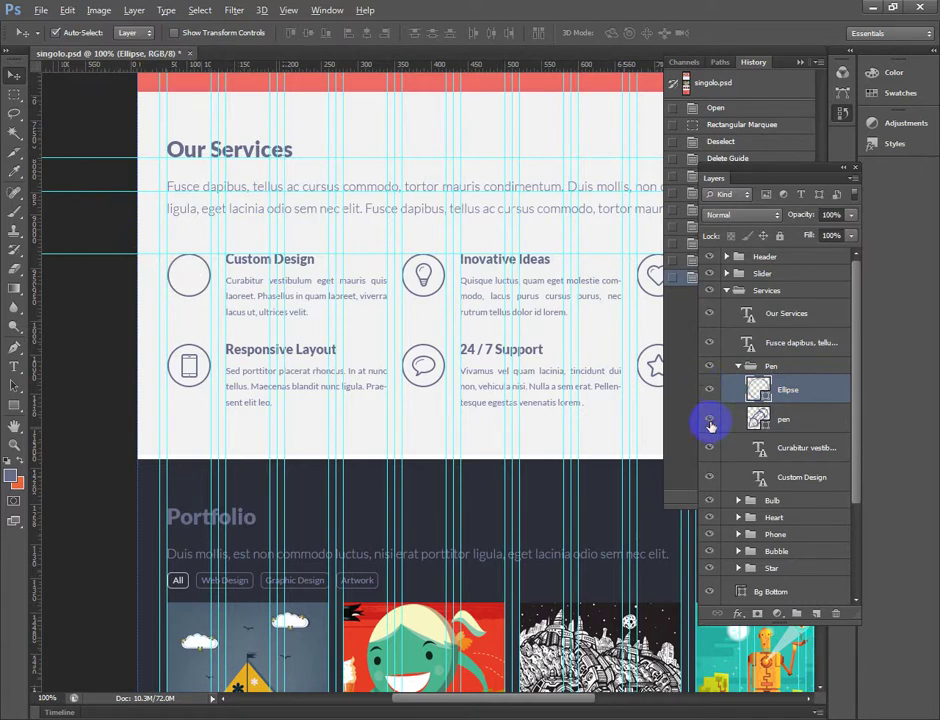
pyautogui.click(710, 422)
pyautogui.click(711, 422)
pyautogui.click(711, 422)
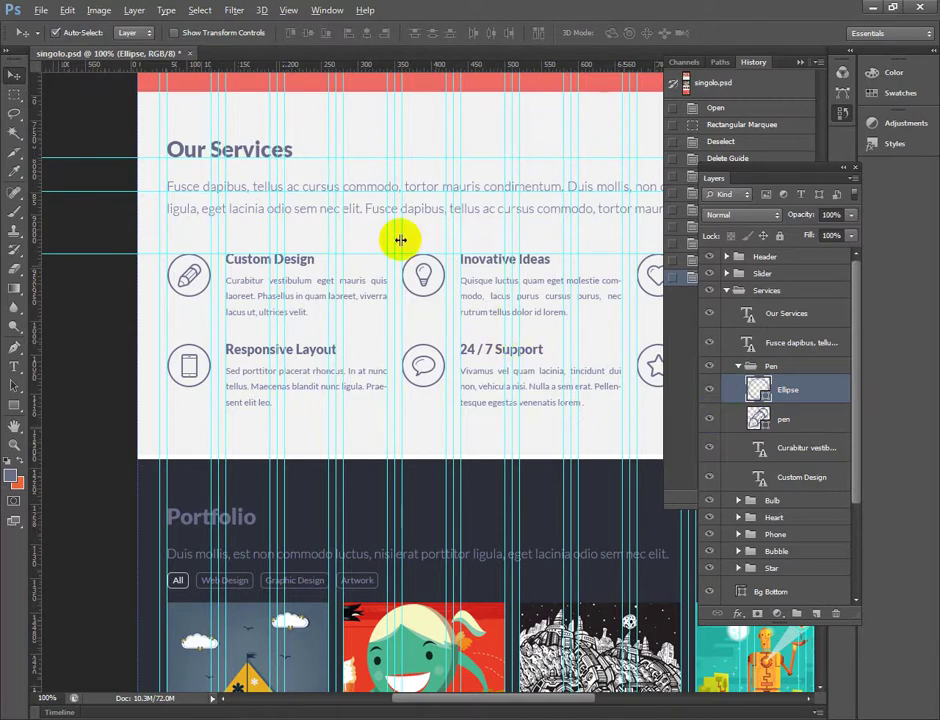
pyautogui.moveTo(308, 65); pyautogui.dragTo(280, 297)
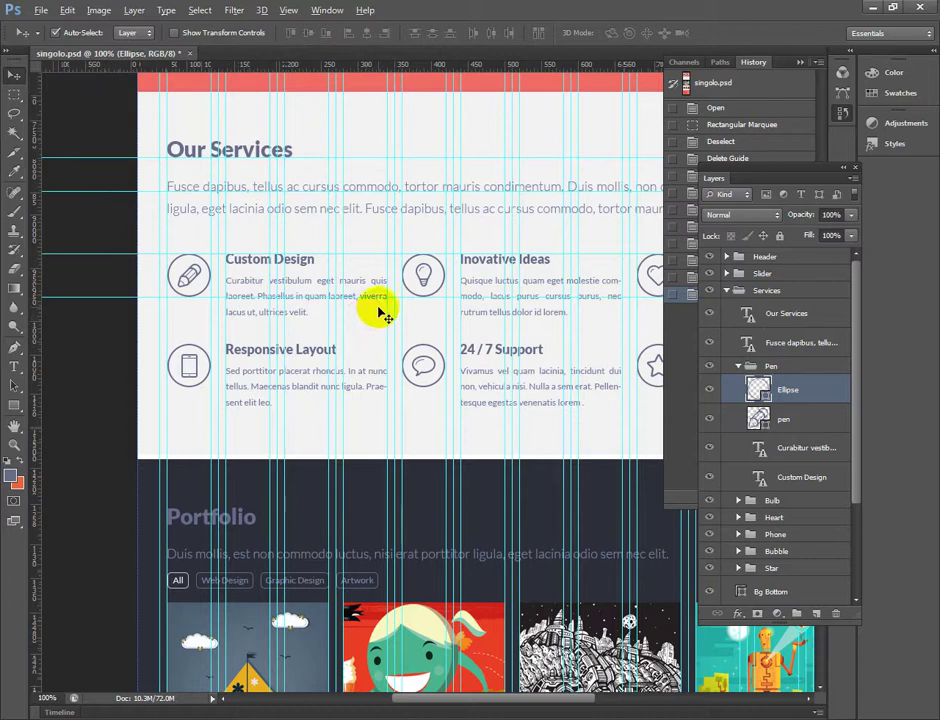
# Step: Hide every layer except the Ellipse and pen layers of the Custom Design icon, clearing away the On-Screen Keyboard
pyautogui.click(619, 706)
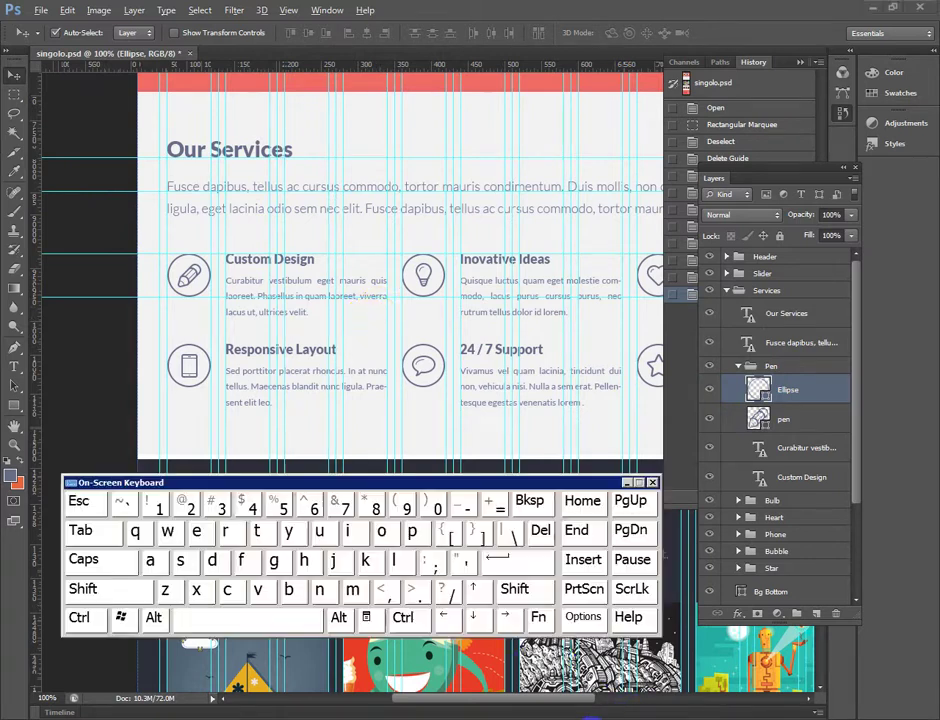
pyautogui.press('alt')
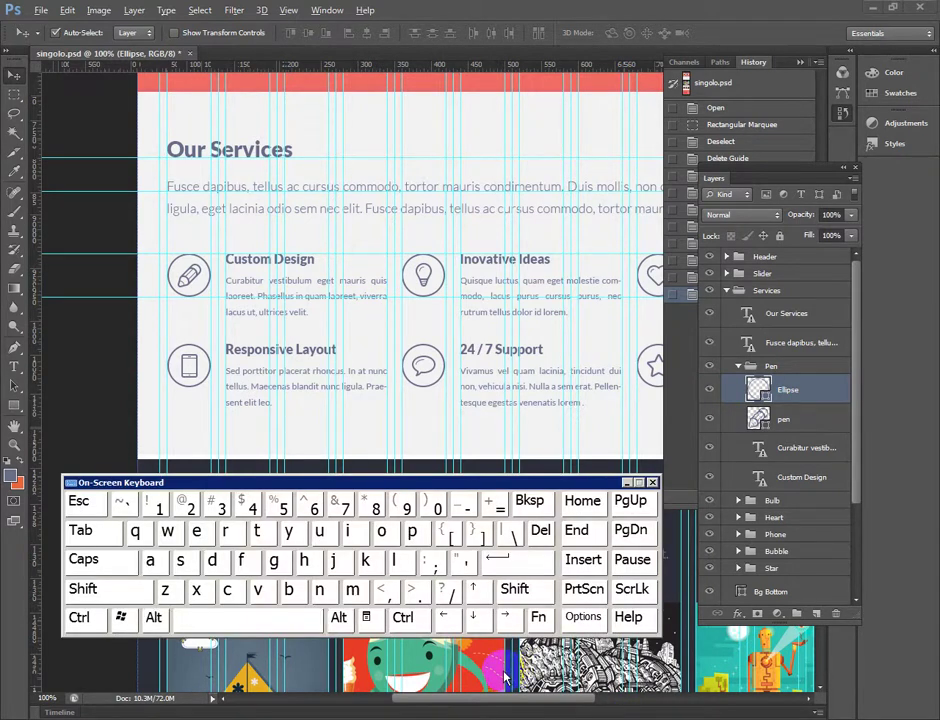
pyautogui.press('alt')
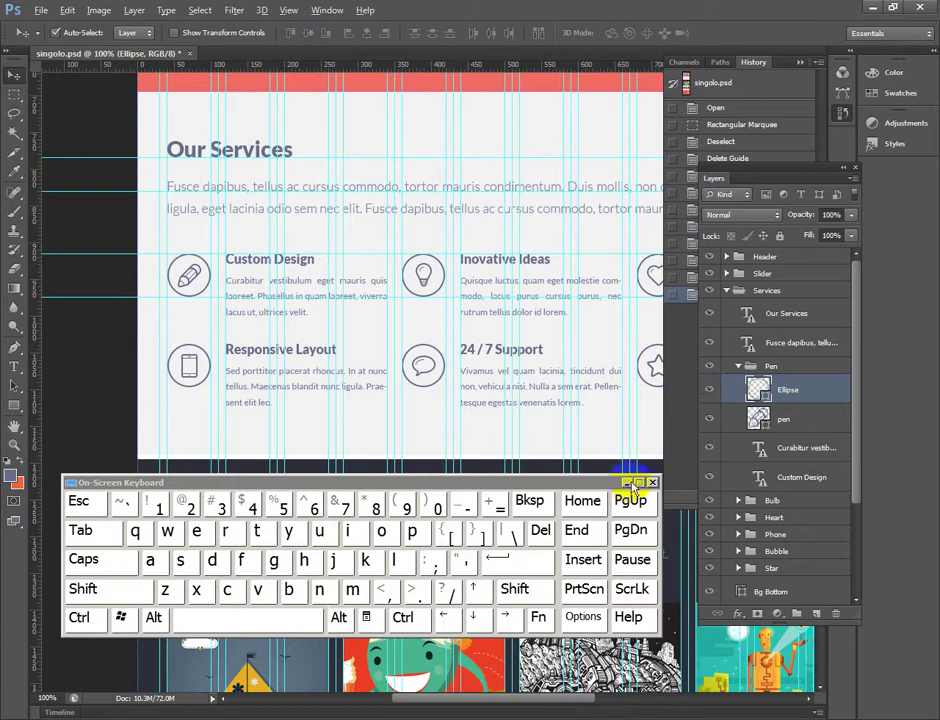
pyautogui.click(629, 484)
pyautogui.keyDown('alt'); pyautogui.click(709, 393); pyautogui.keyUp('alt')
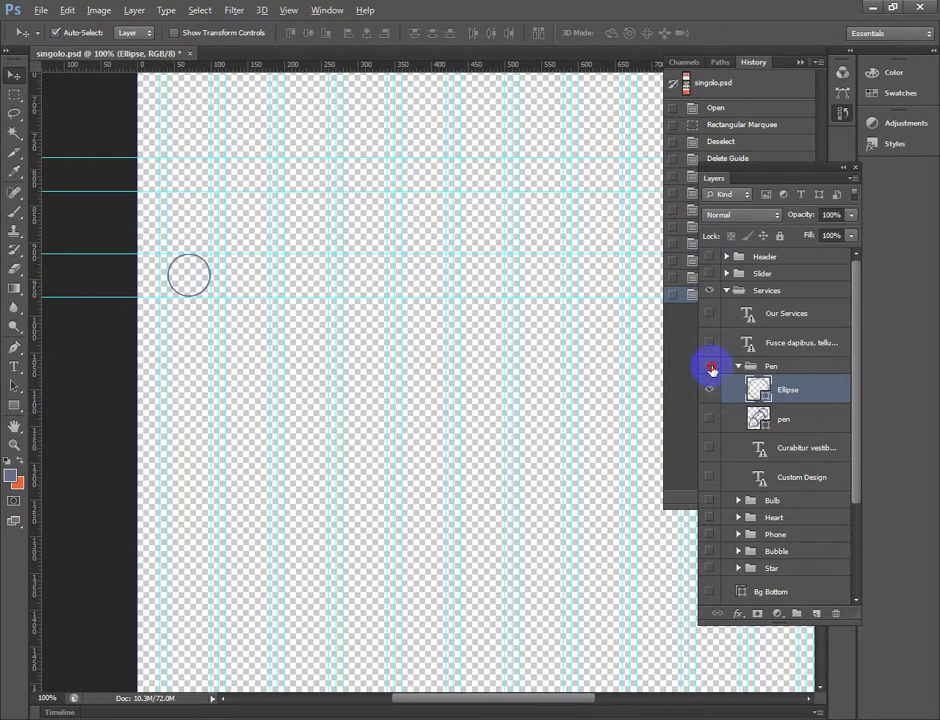
pyautogui.click(710, 367)
pyautogui.click(709, 367)
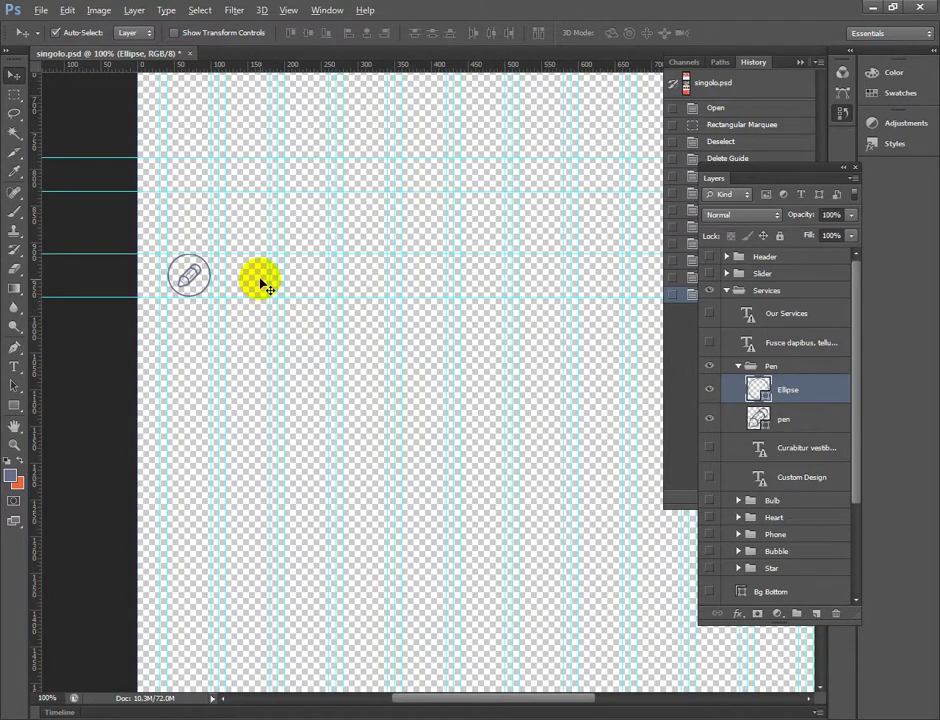
# Step: Bring up the On-Screen Keyboard over the document
pyautogui.click(600, 719)
pyautogui.click(402, 617)
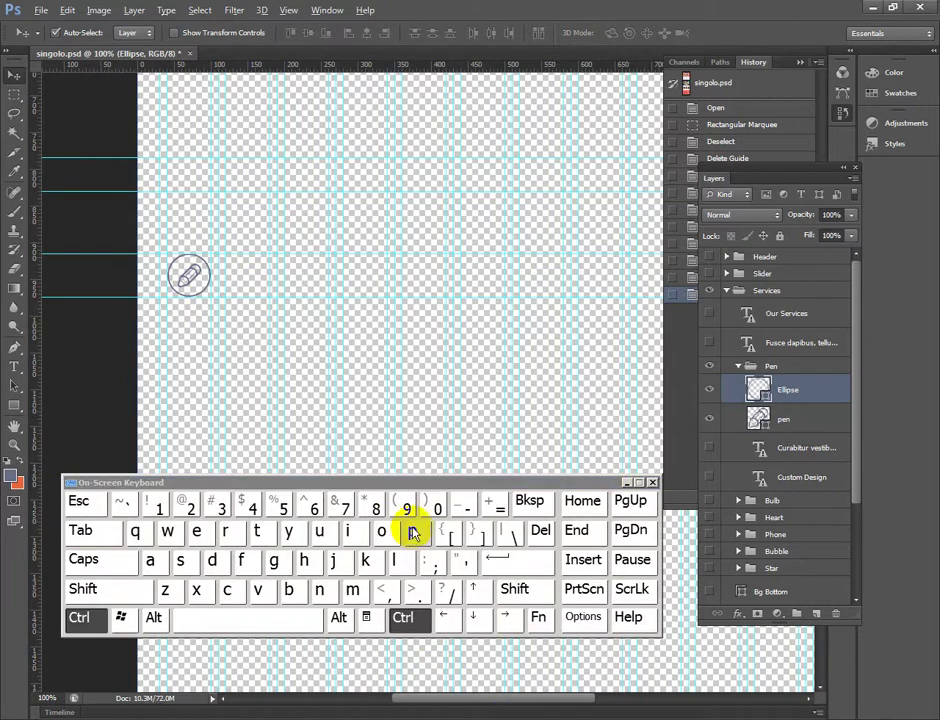
pyautogui.press('alt')
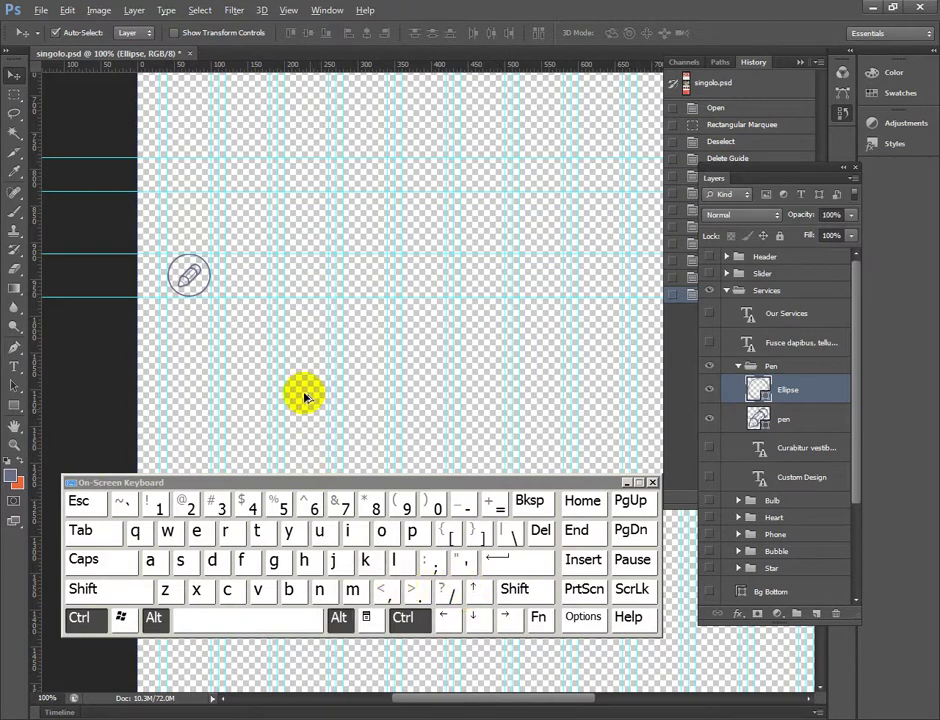
pyautogui.keyDown('ctrl'); pyautogui.keyDown('alt'); pyautogui.click(256, 334); pyautogui.keyUp('alt'); pyautogui.keyUp('ctrl')
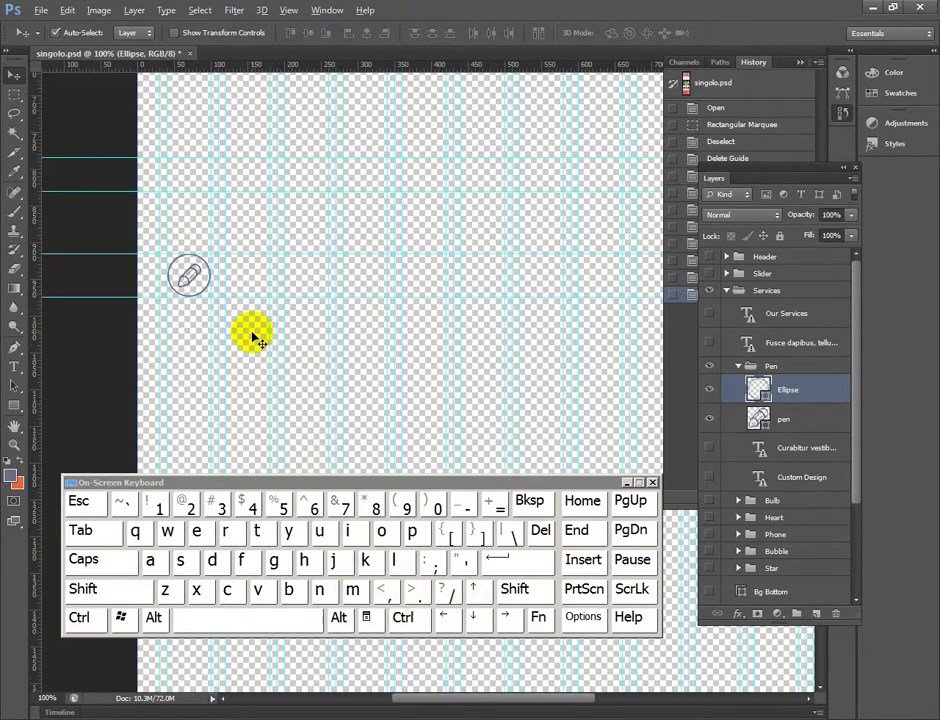
pyautogui.press('ctrl')
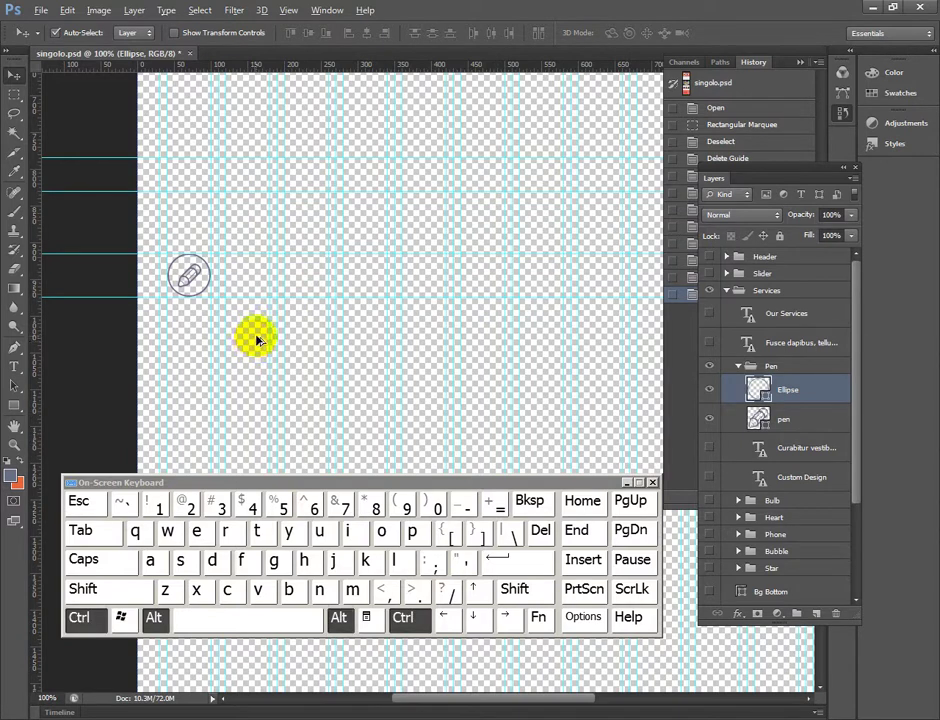
pyautogui.press('alt')
pyautogui.press('ctrl')
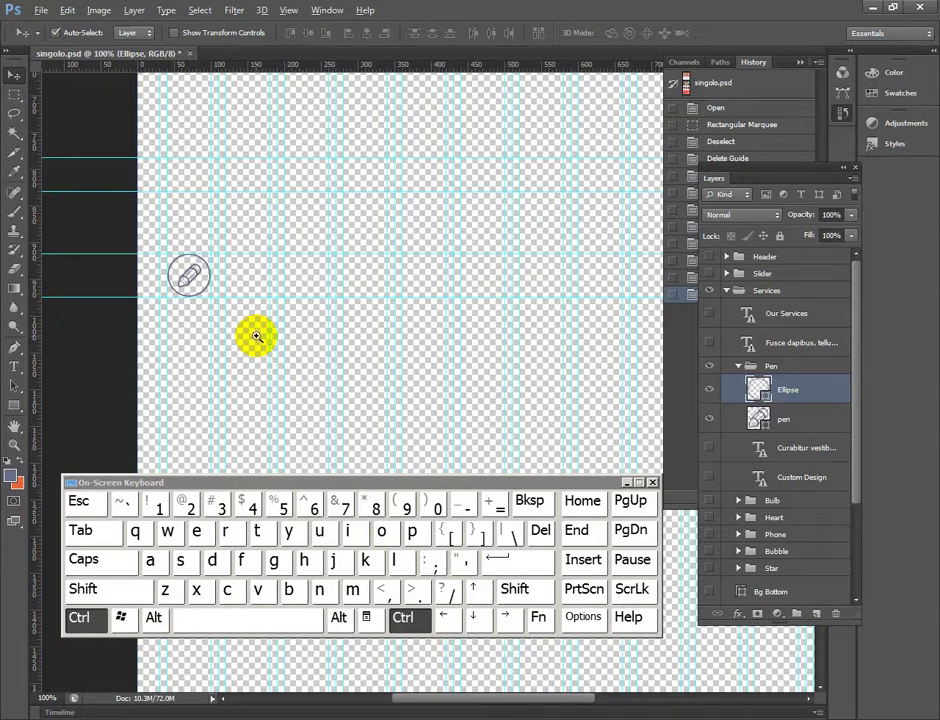
# Step: Draw a slice of about 60 × 59 px around the Custom Design pencil icon, following the guides around its circle
pyautogui.click(253, 621)
pyautogui.click(260, 306)
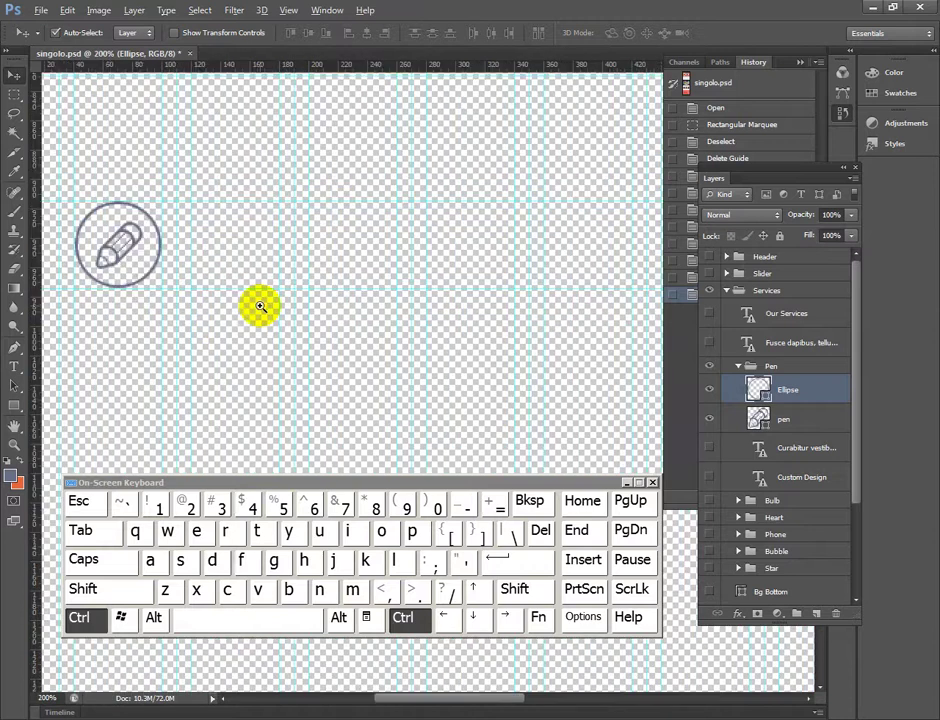
pyautogui.click(260, 306)
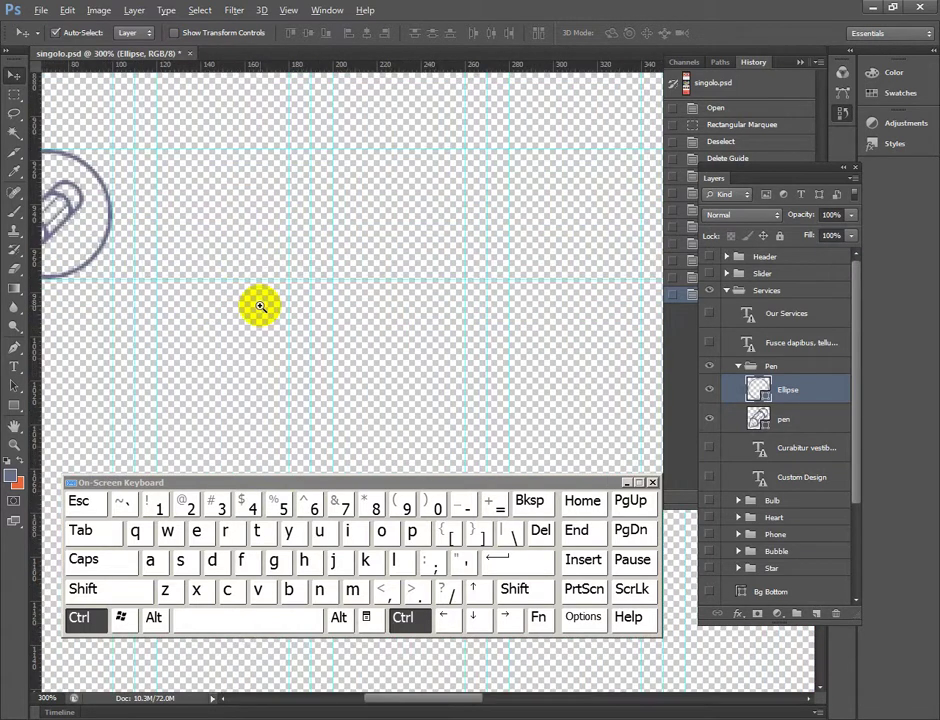
pyautogui.press('ctrl')
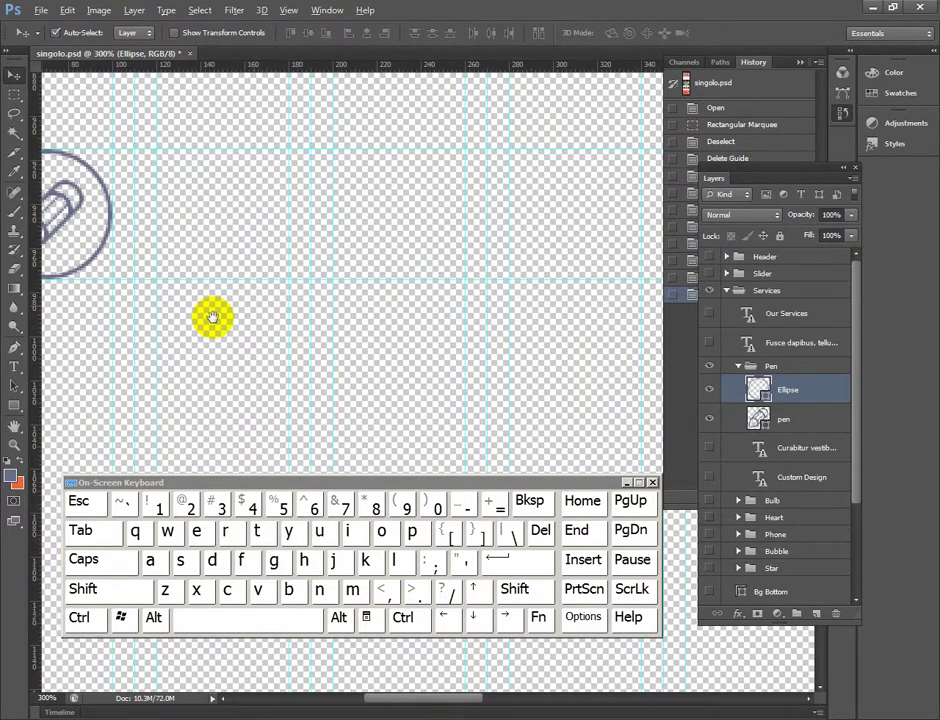
pyautogui.moveTo(94, 329); pyautogui.dragTo(362, 349)
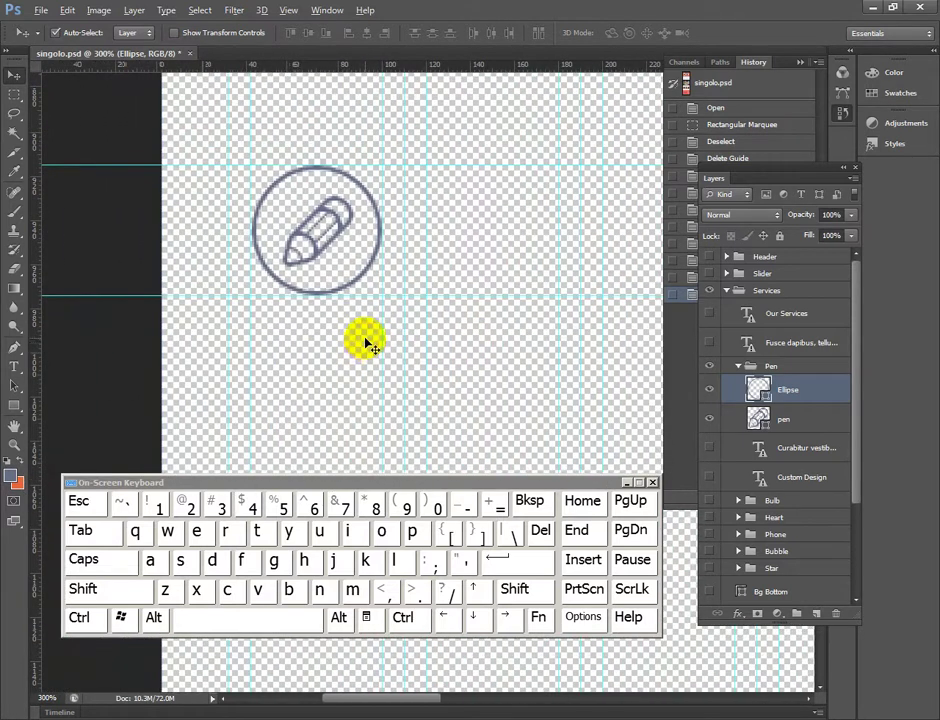
pyautogui.press('c')
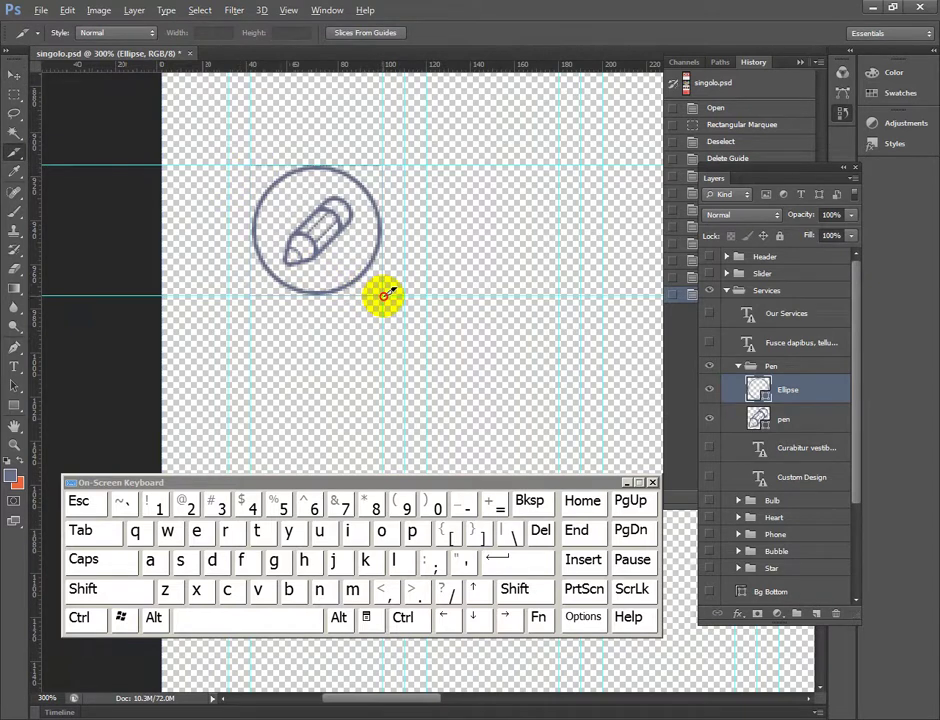
pyautogui.moveTo(384, 294); pyautogui.dragTo(250, 168)
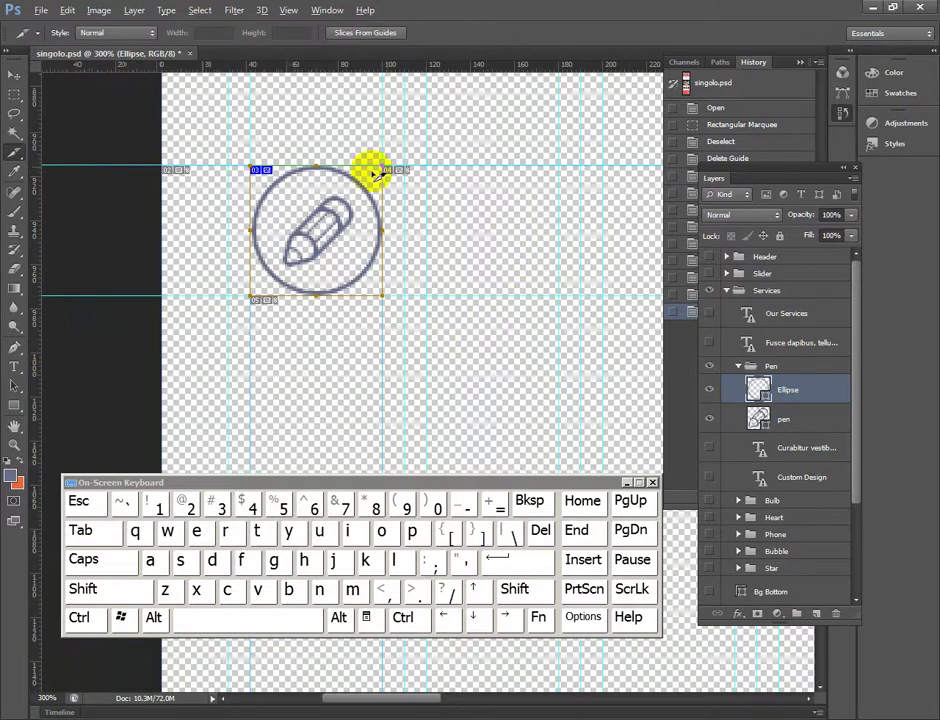
# Step: Name the pencil icon's slice icon_butchi in its slice options
pyautogui.rightClick(314, 230)
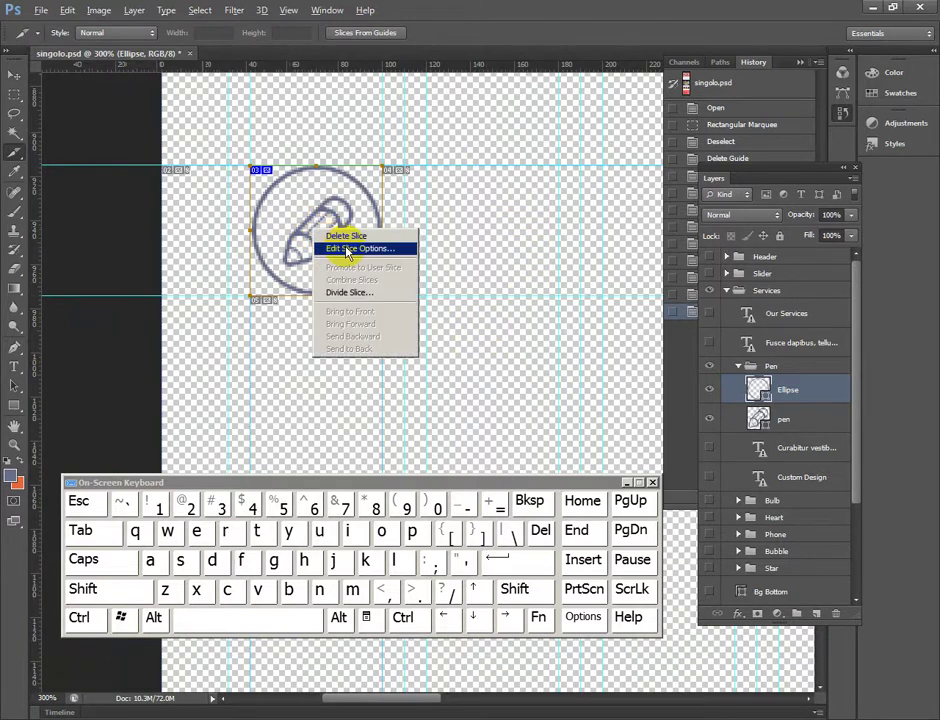
pyautogui.click(347, 249)
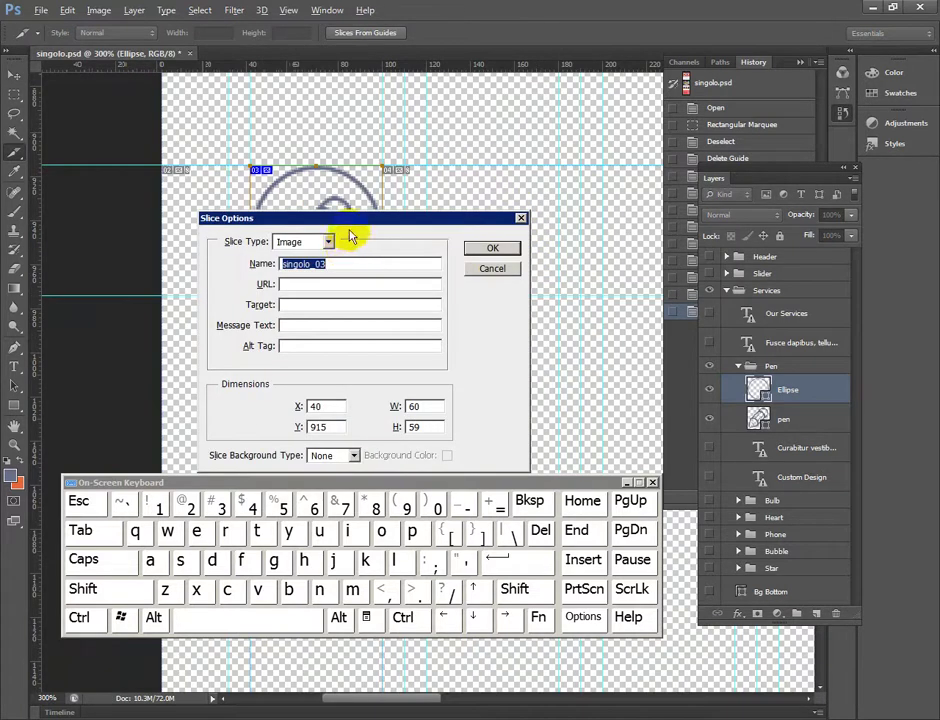
pyautogui.press('BackSpace')
pyautogui.write('icon_butch')
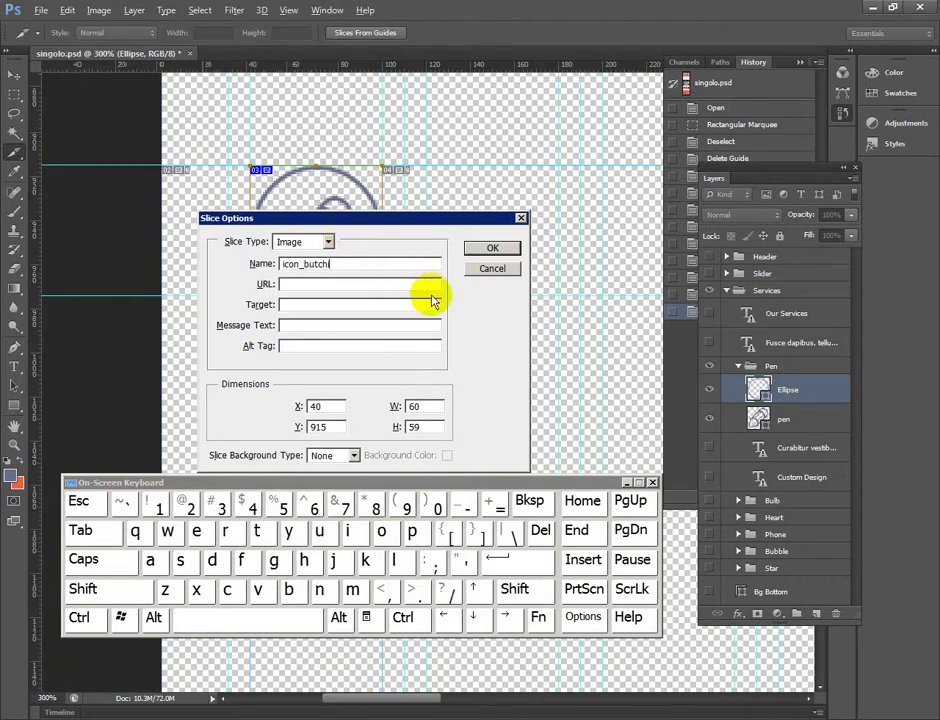
pyautogui.click(503, 250)
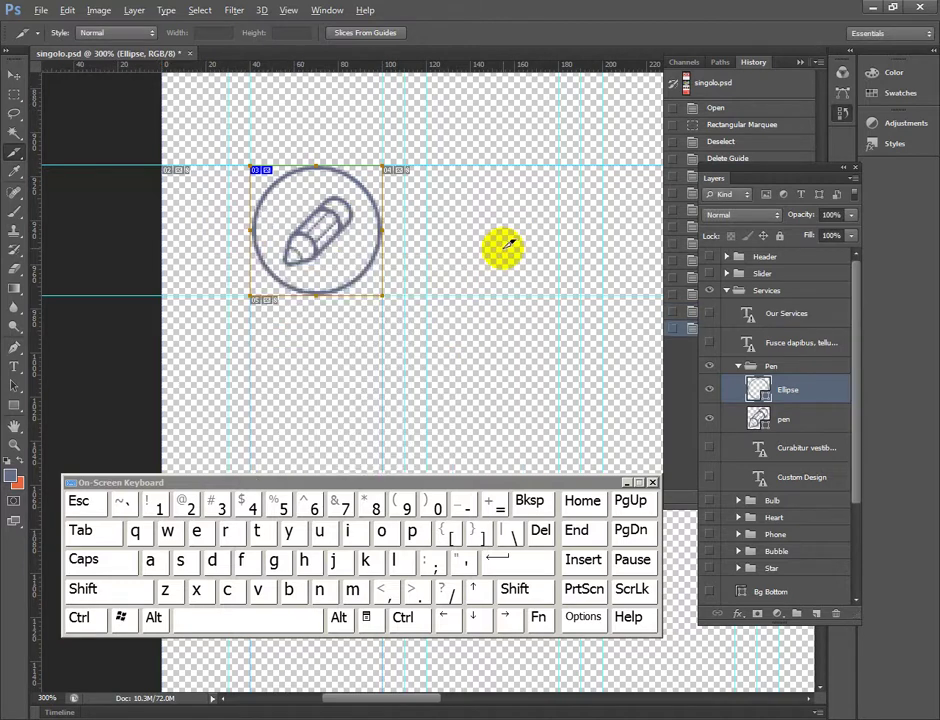
# Step: Start a Save for Web export in PNG-24 format with transparency and clear away the On-Screen Keyboard
pyautogui.click(40, 11)
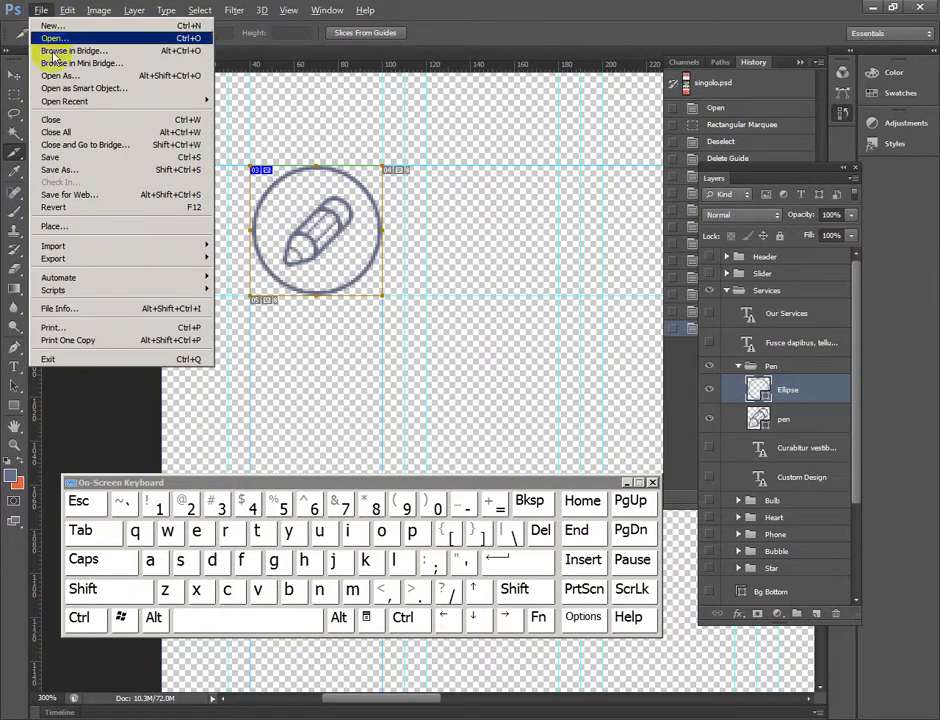
pyautogui.click(80, 194)
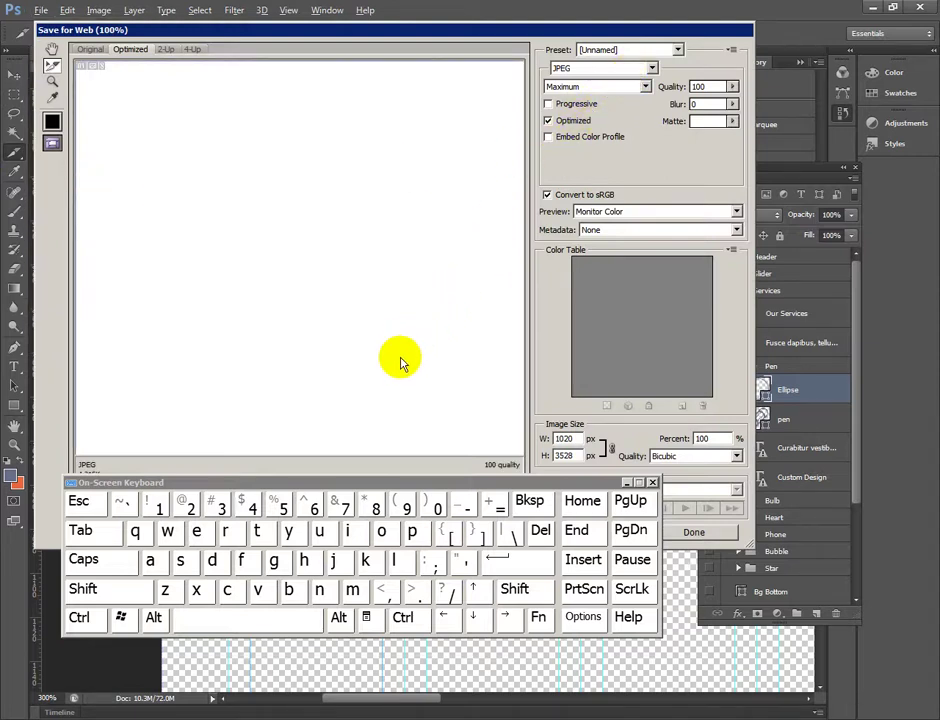
pyautogui.click(652, 68)
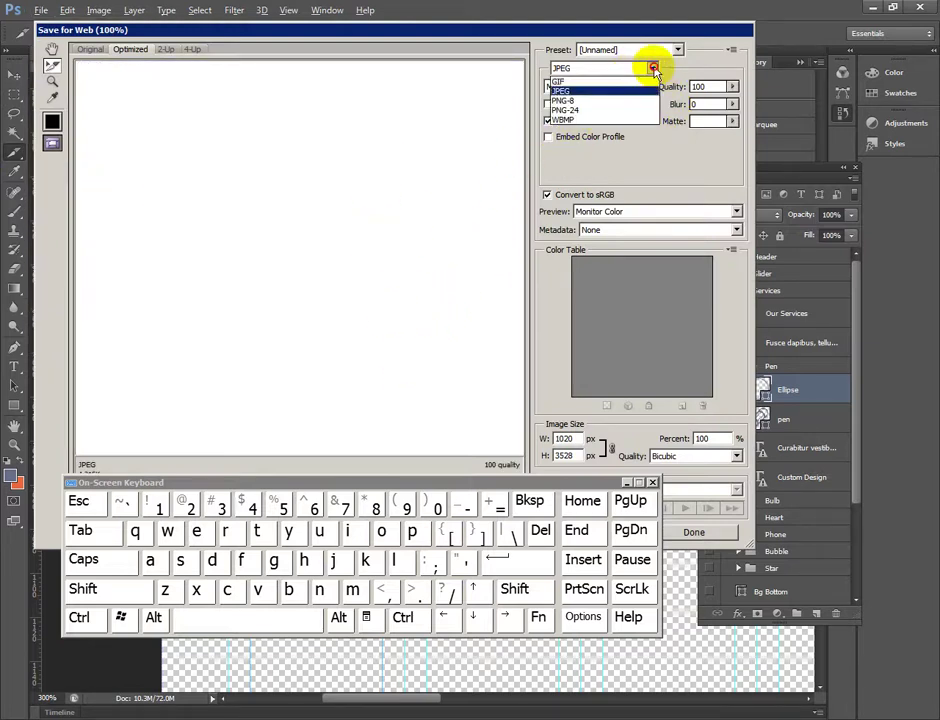
pyautogui.click(596, 110)
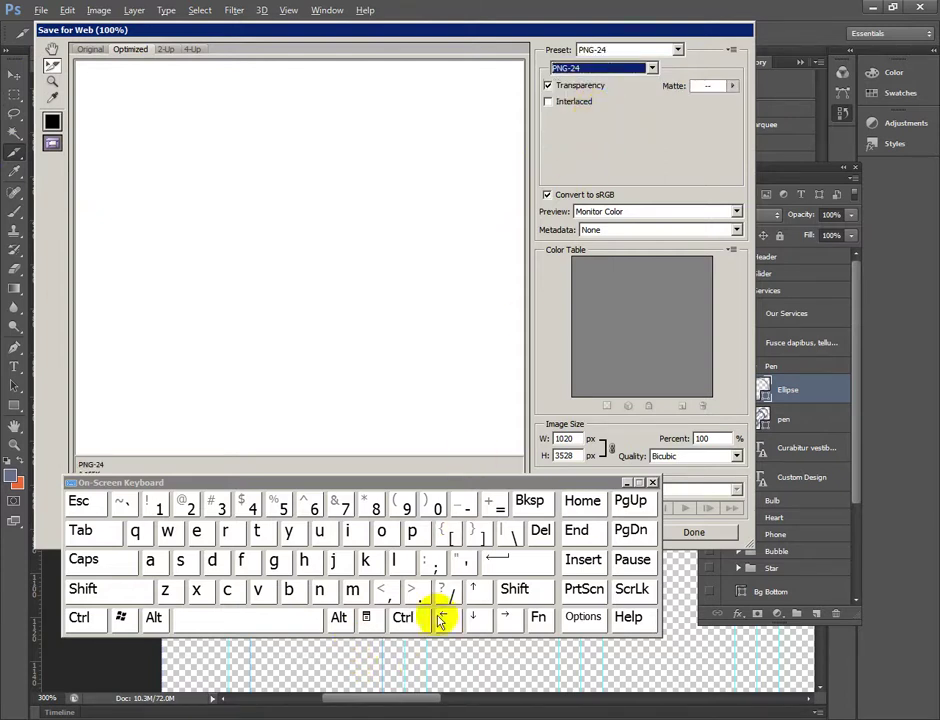
pyautogui.click(630, 483)
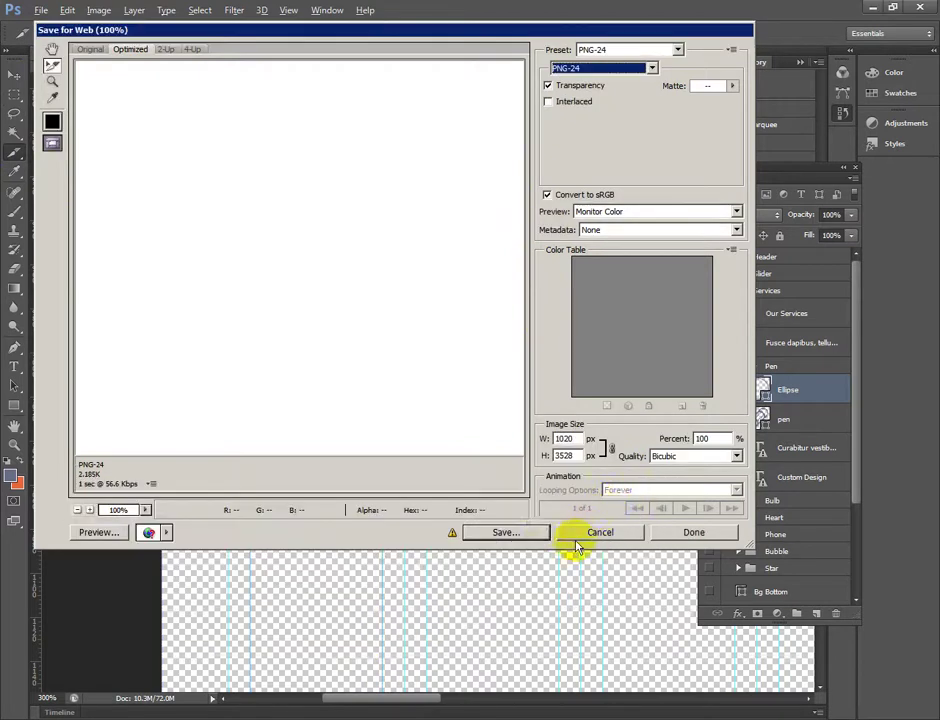
# Step: Save the selected slice as Images Only in the Day6 folder and open its images folder in Windows Explorer
pyautogui.click(510, 532)
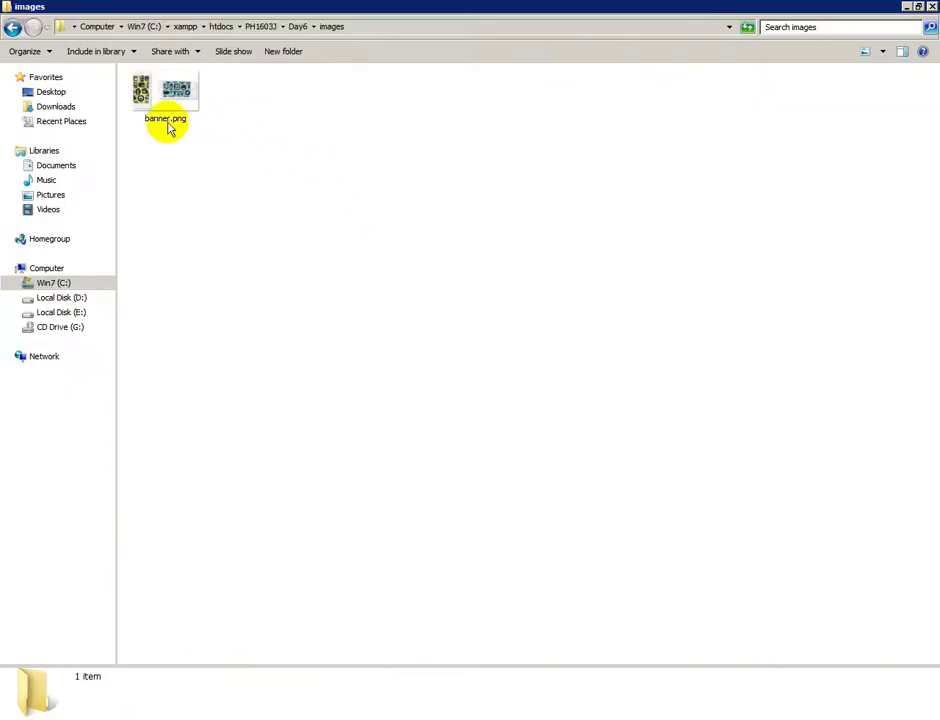
pyautogui.click(297, 26)
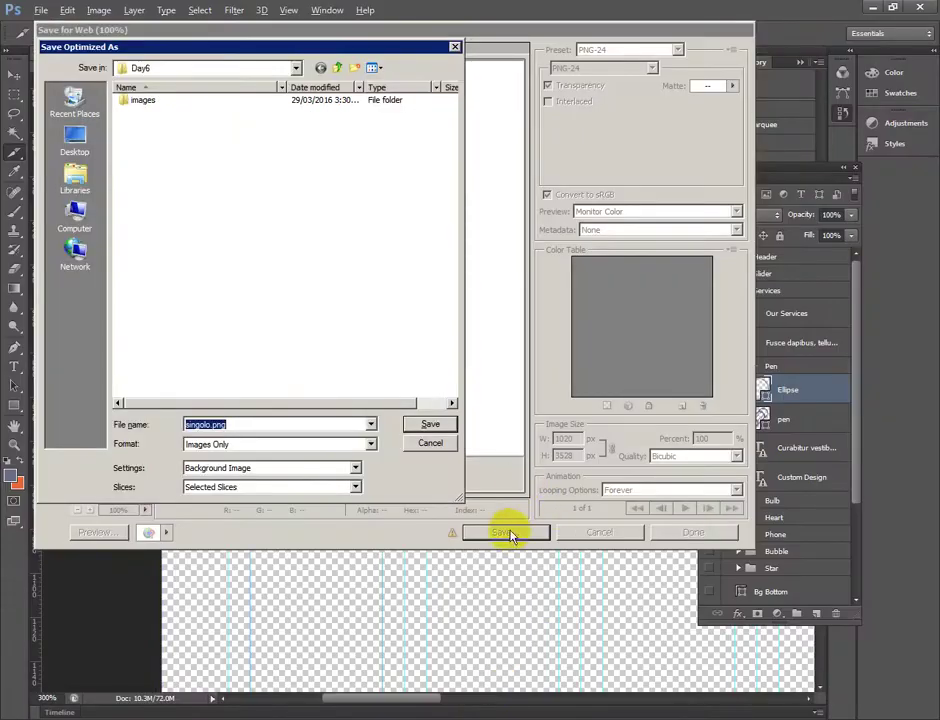
pyautogui.click(430, 424)
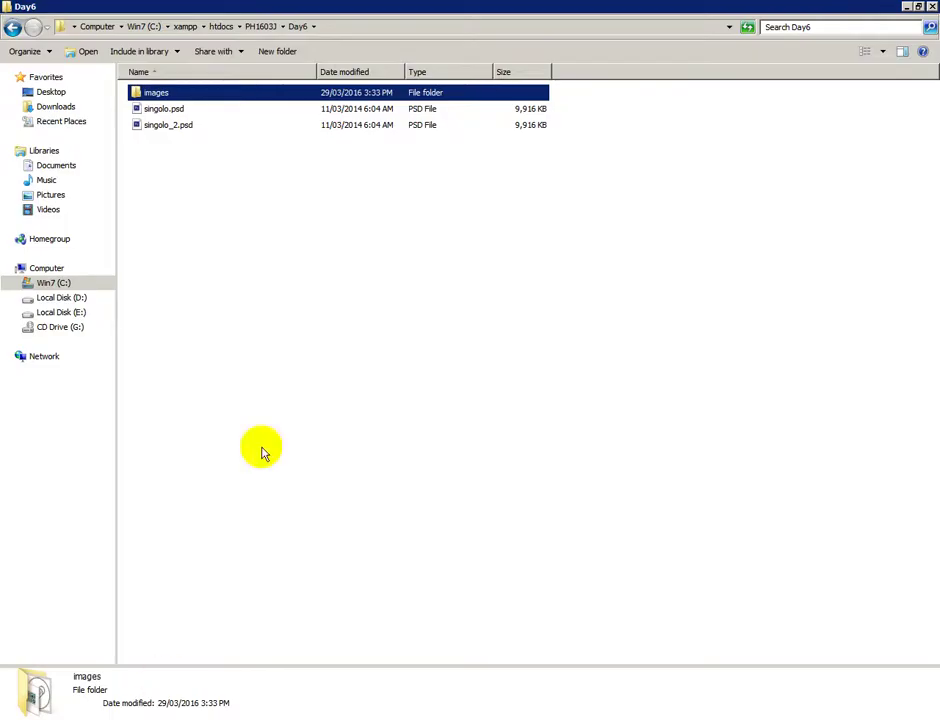
pyautogui.doubleClick(140, 92)
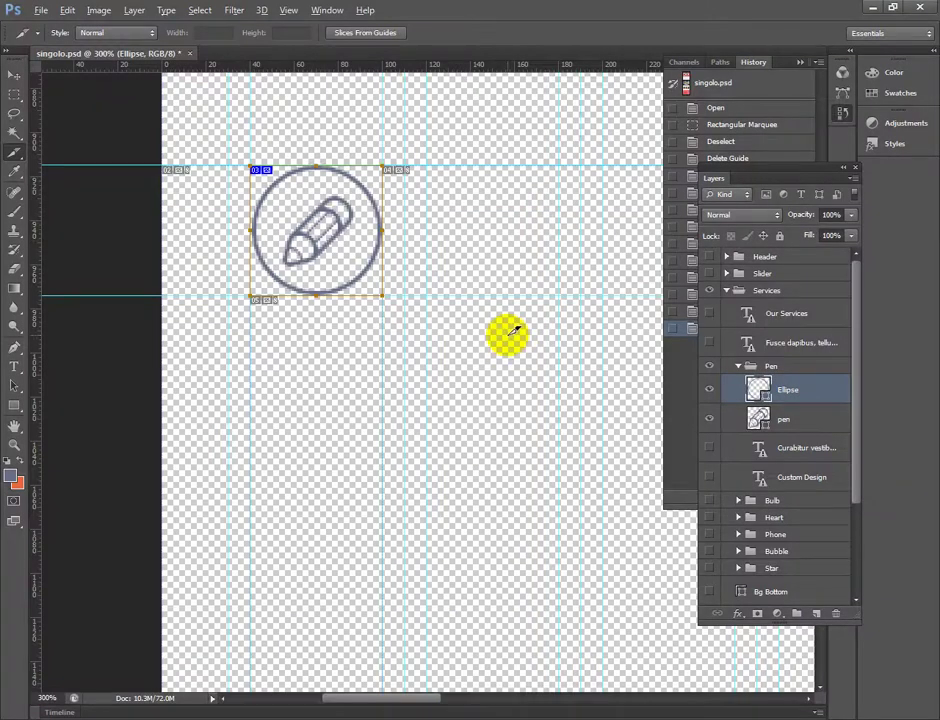
# Step: Return to Photoshop, restore singolo.psd to its saved version with every layer visible, and keep the On-Screen Keyboard out of the way
pyautogui.click(452, 275)
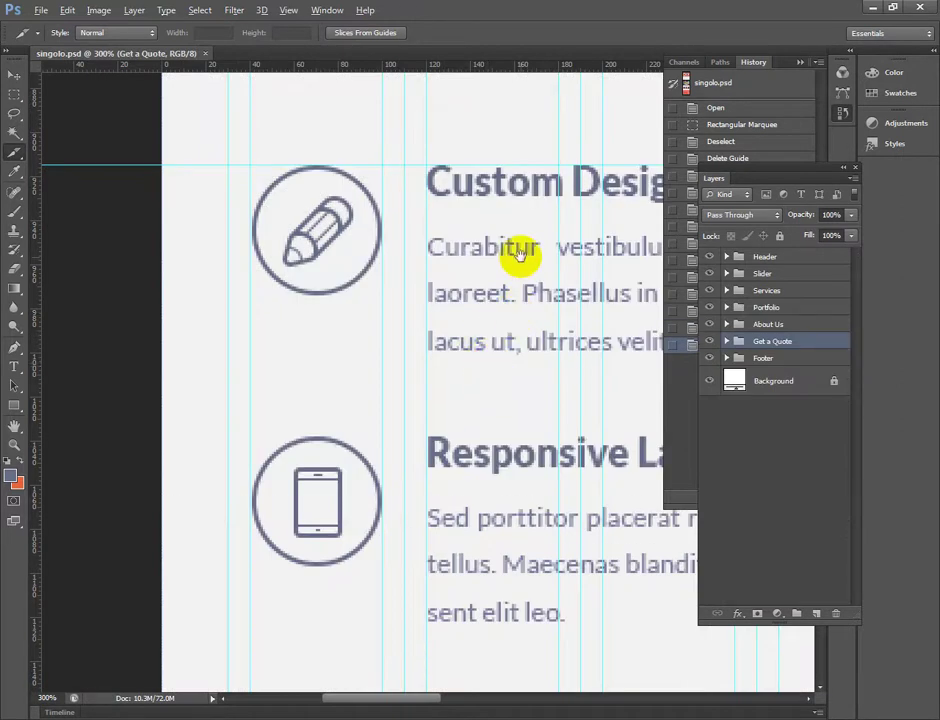
pyautogui.moveTo(514, 250); pyautogui.dragTo(466, 352)
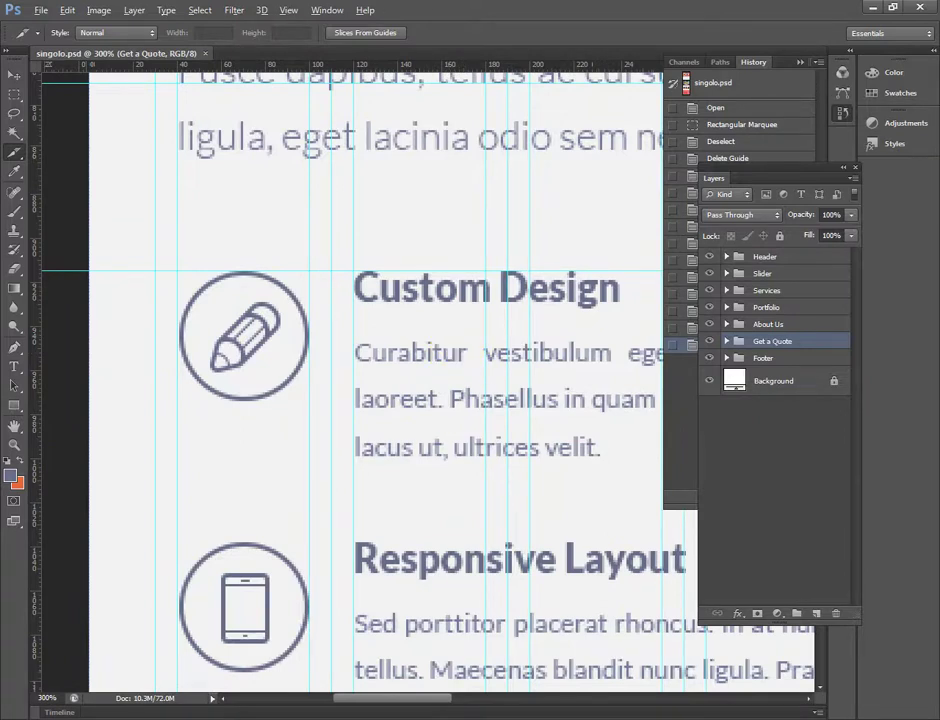
pyautogui.moveTo(462, 483); pyautogui.dragTo(519, 456)
pyautogui.press('ctrl')
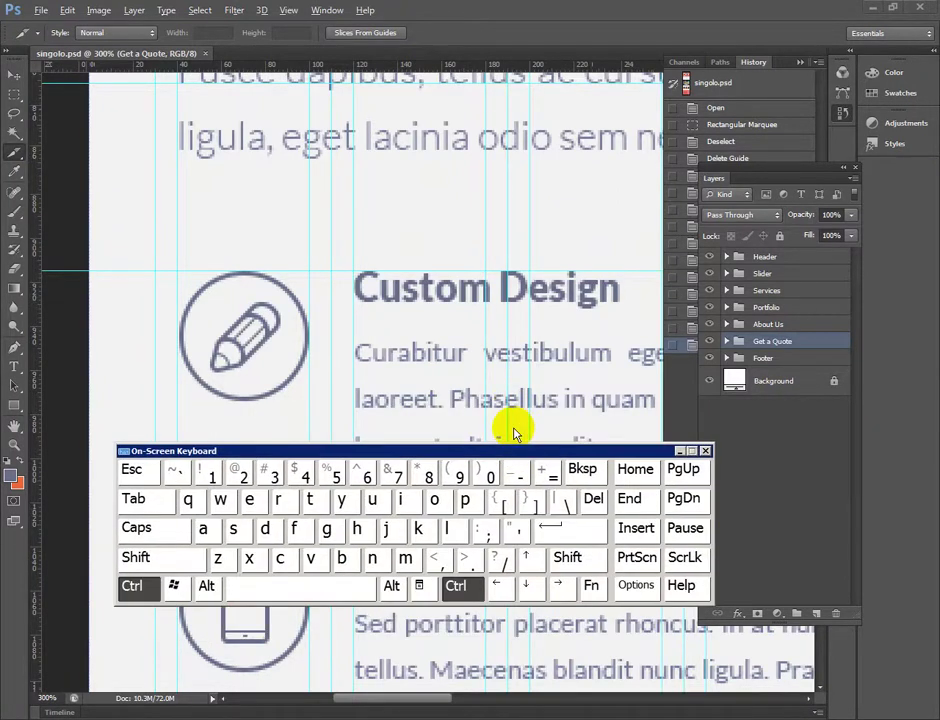
pyautogui.press('alt')
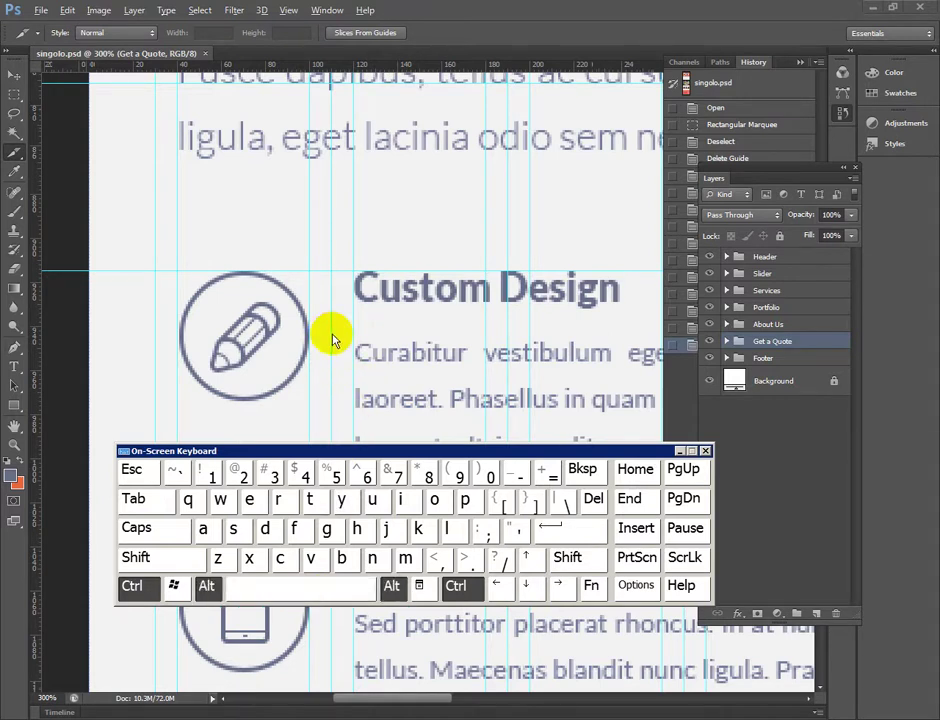
pyautogui.click(681, 451)
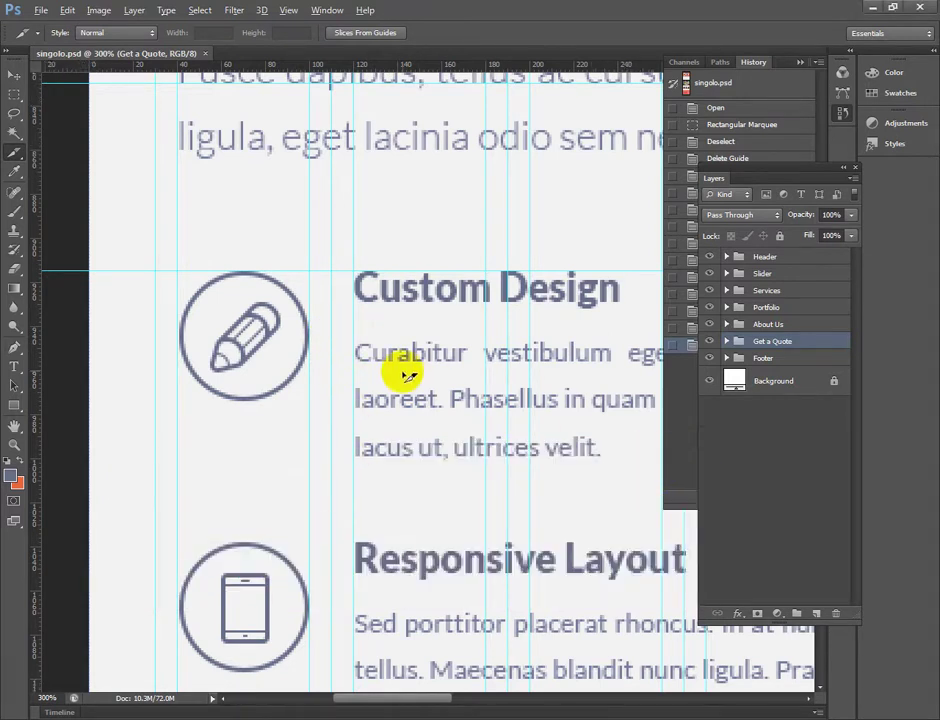
# Step: Examine the page layout below Our Services, focusing on the grid of Portfolio thumbnail images
pyautogui.keyDown('alt'); pyautogui.click(325, 330); pyautogui.keyUp('alt')
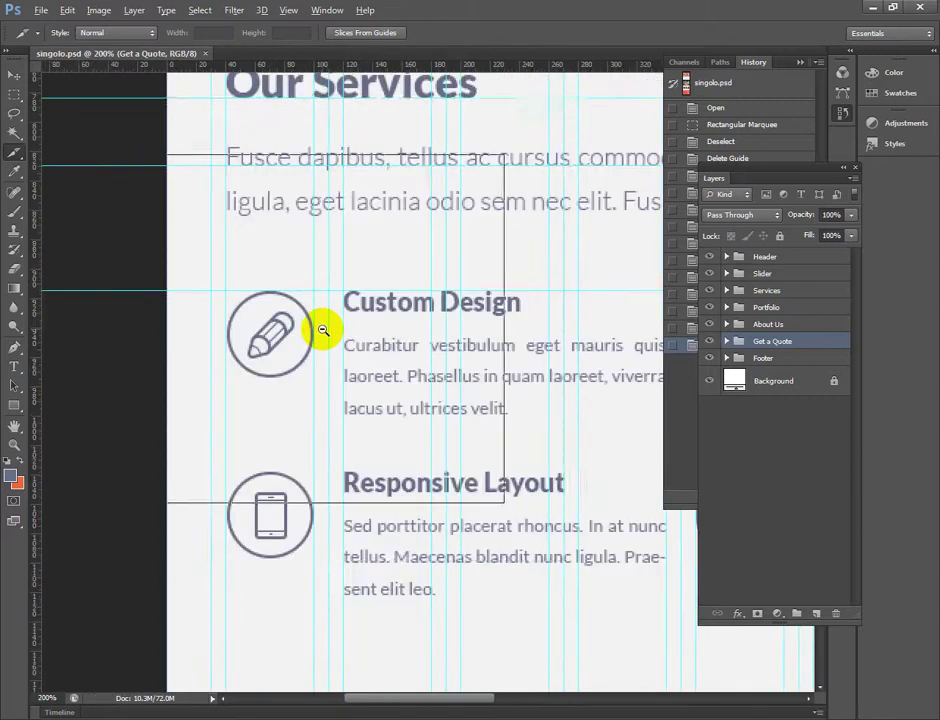
pyautogui.keyDown('alt'); pyautogui.click(323, 330); pyautogui.keyUp('alt')
pyautogui.keyDown('alt'); pyautogui.click(320, 330); pyautogui.keyUp('alt')
pyautogui.keyDown('alt'); pyautogui.click(489, 384); pyautogui.keyUp('alt')
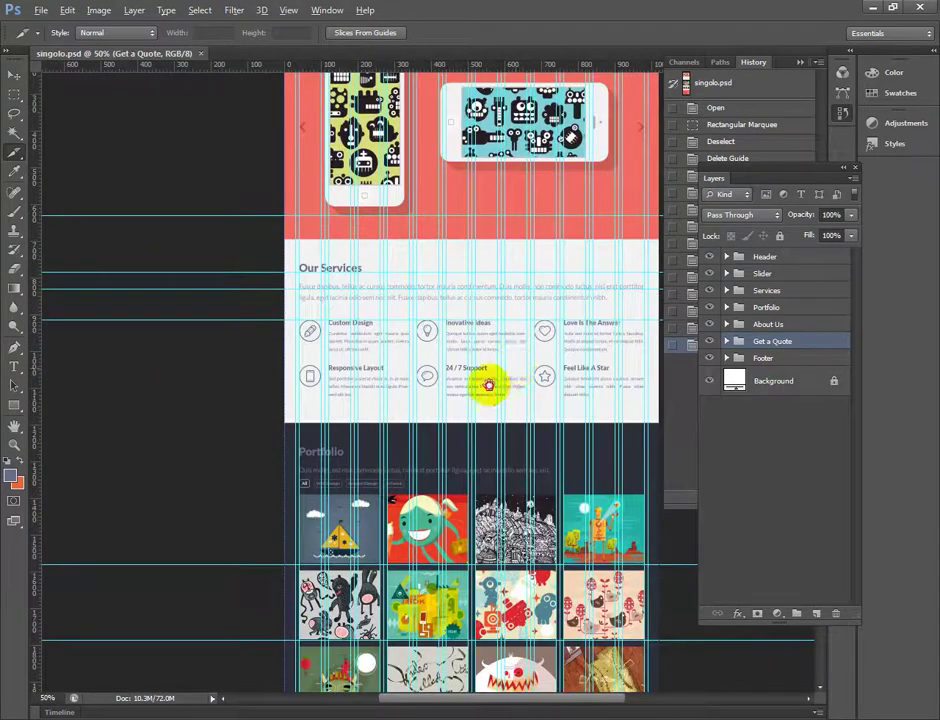
pyautogui.click(368, 418)
pyautogui.scroll(-5, 368, 418)
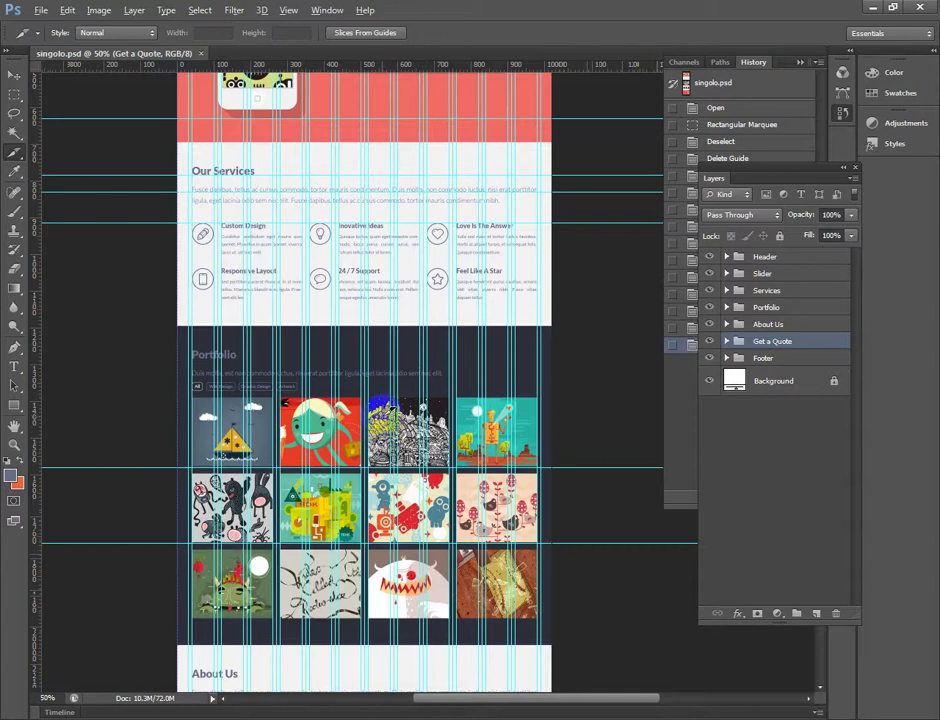
pyautogui.hotkey('ctrl', '1')
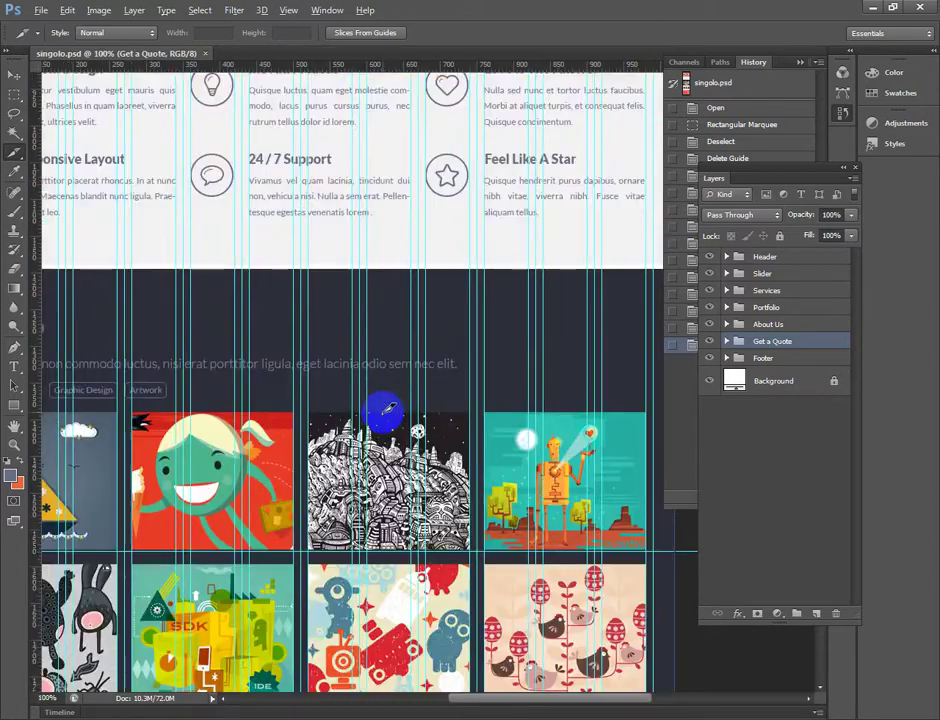
pyautogui.moveTo(385, 410); pyautogui.dragTo(574, 226)
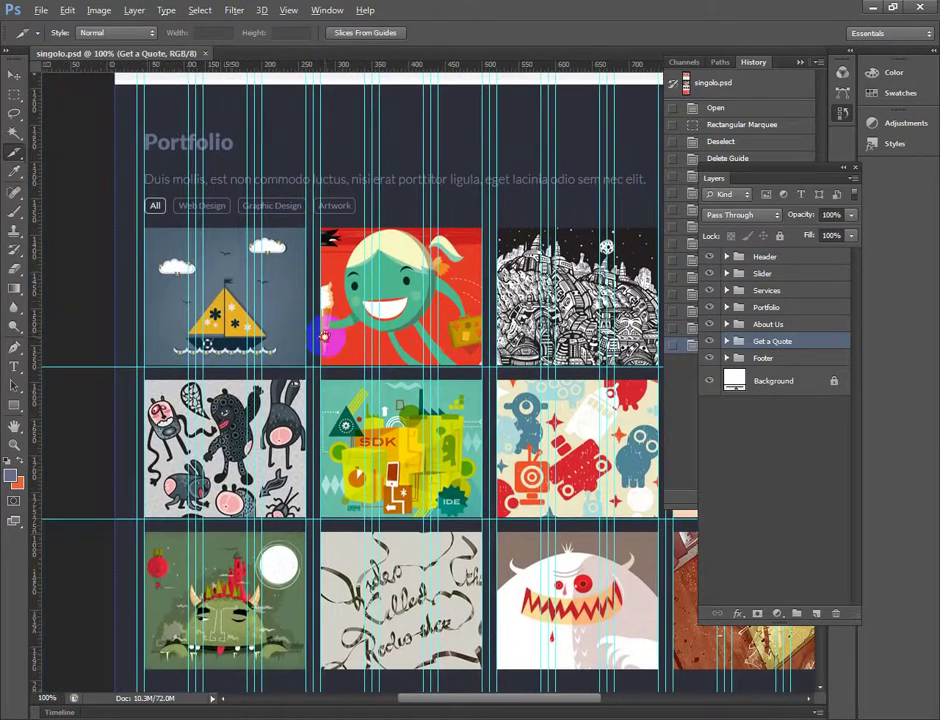
pyautogui.moveTo(450, 345); pyautogui.dragTo(328, 331)
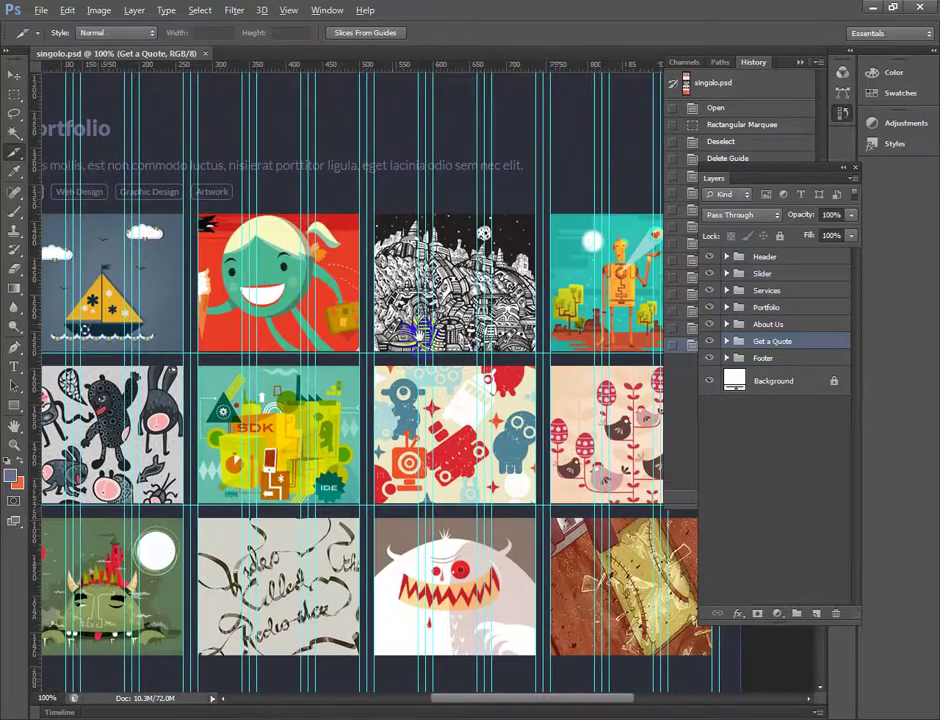
# Step: Align the horizontal guide with the bottom edge of the first Portfolio thumbnail row and add another guide along the row's top edge
pyautogui.scroll(2, 340, 328)
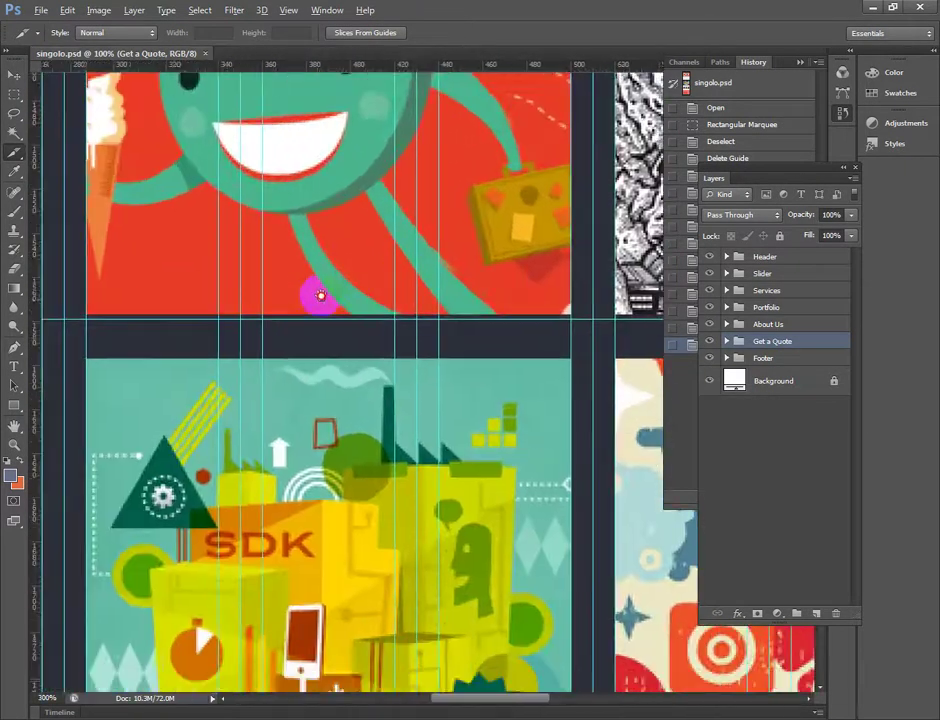
pyautogui.press('v')
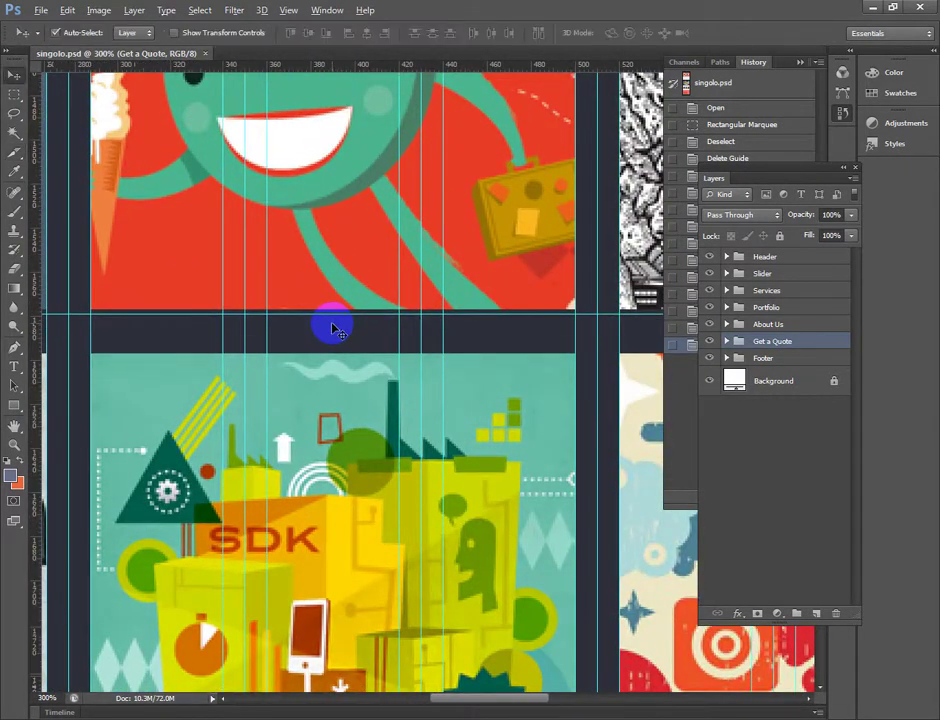
pyautogui.moveTo(337, 315); pyautogui.dragTo(340, 316)
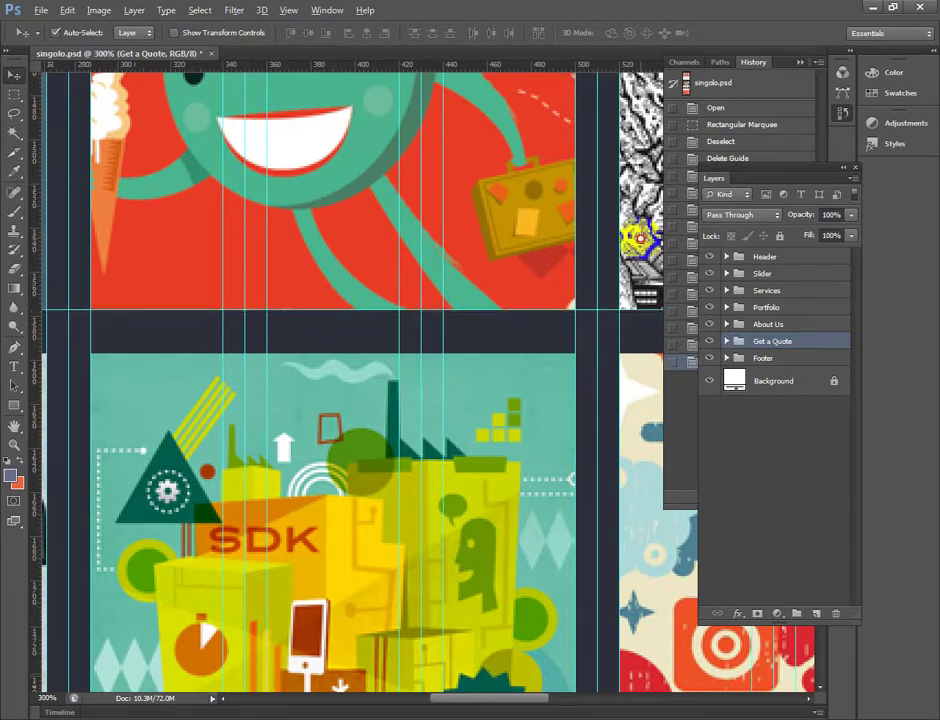
pyautogui.moveTo(636, 235); pyautogui.dragTo(336, 334)
pyautogui.moveTo(430, 322); pyautogui.dragTo(443, 373)
pyautogui.moveTo(397, 75); pyautogui.dragTo(393, 201)
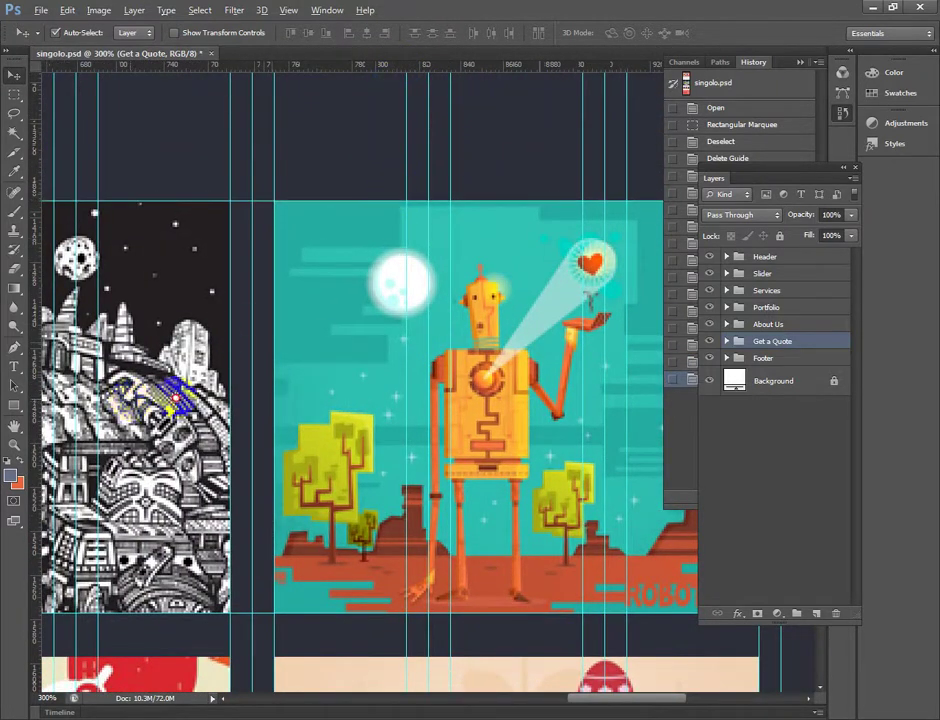
# Step: Slice the sailboat thumbnail in the first Portfolio row at about 219 × 187 px and name the slice img1
pyautogui.moveTo(190, 385); pyautogui.dragTo(540, 374)
pyautogui.scroll(-1, 540, 374)
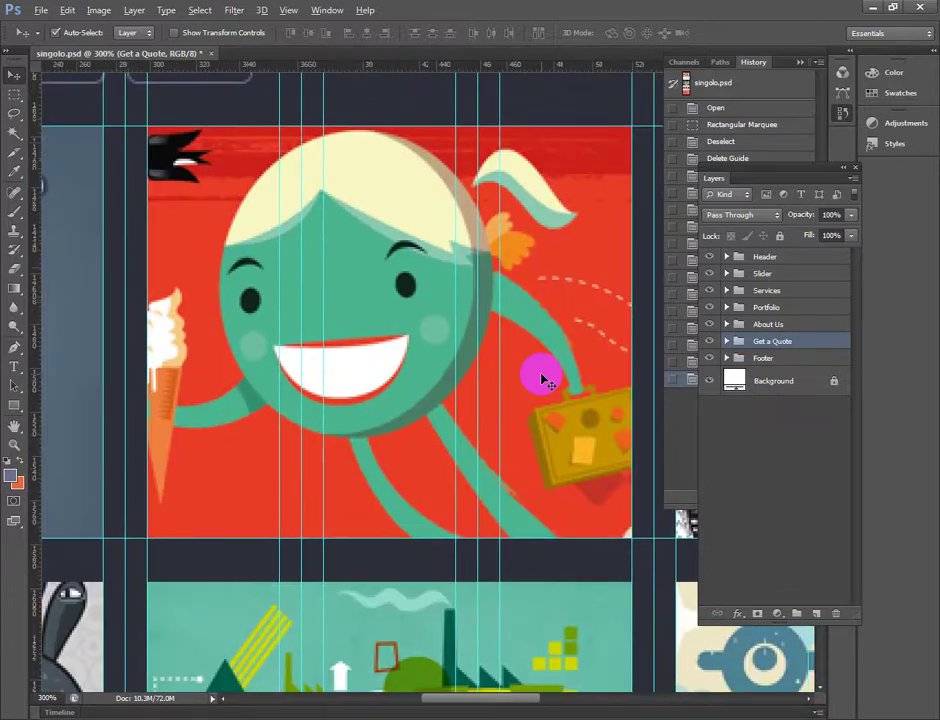
pyautogui.scroll(-1, 533, 378)
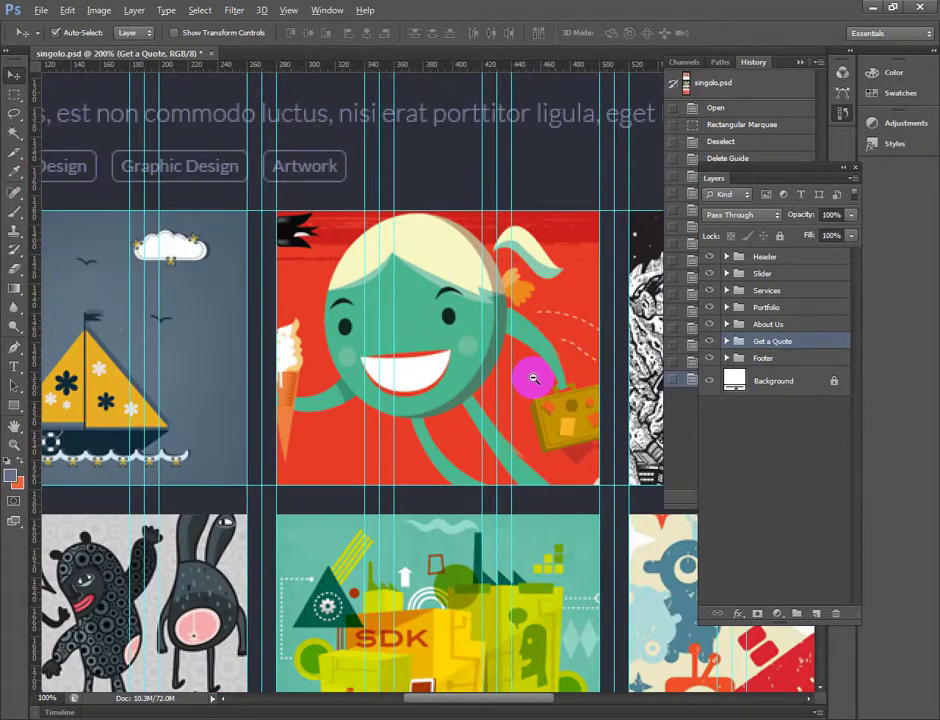
pyautogui.scroll(-1, 531, 378)
pyautogui.scroll(1, 521, 385)
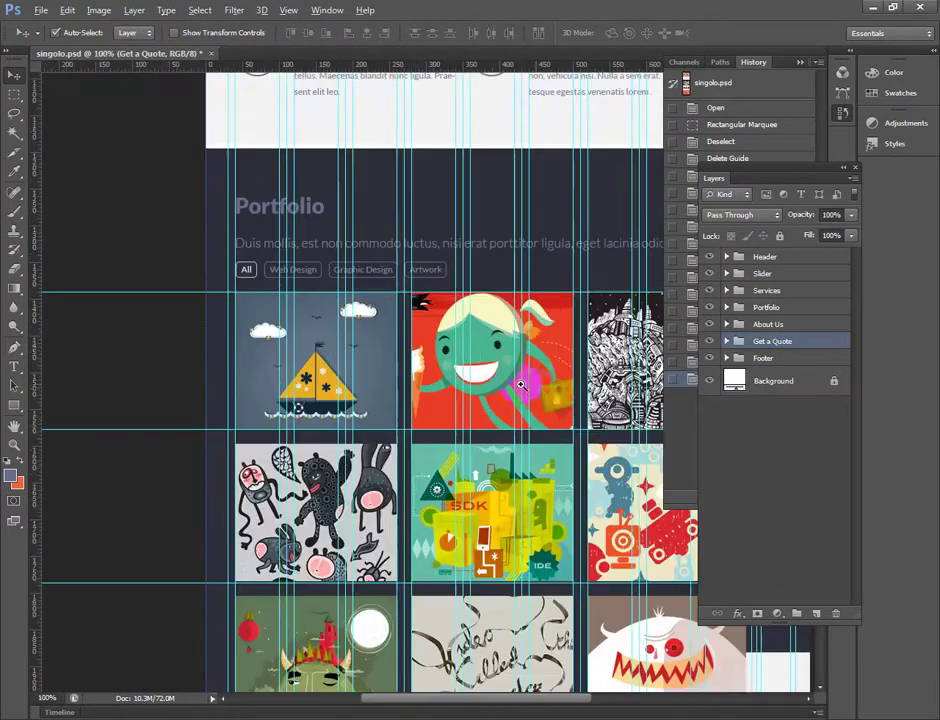
pyautogui.moveTo(521, 385); pyautogui.dragTo(329, 282)
pyautogui.moveTo(445, 322); pyautogui.dragTo(502, 312)
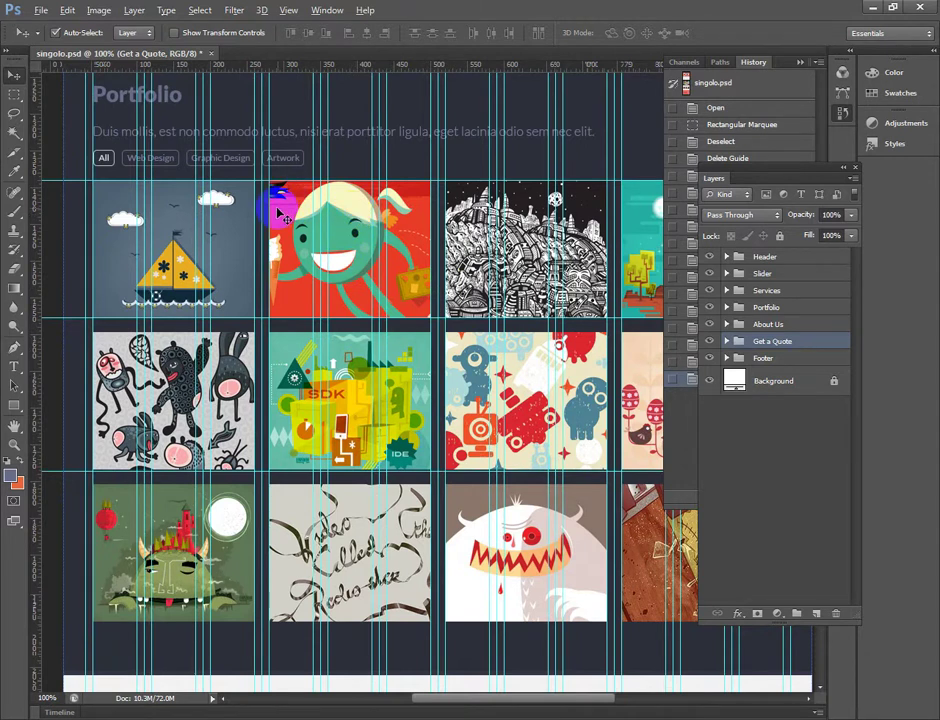
pyautogui.press('c')
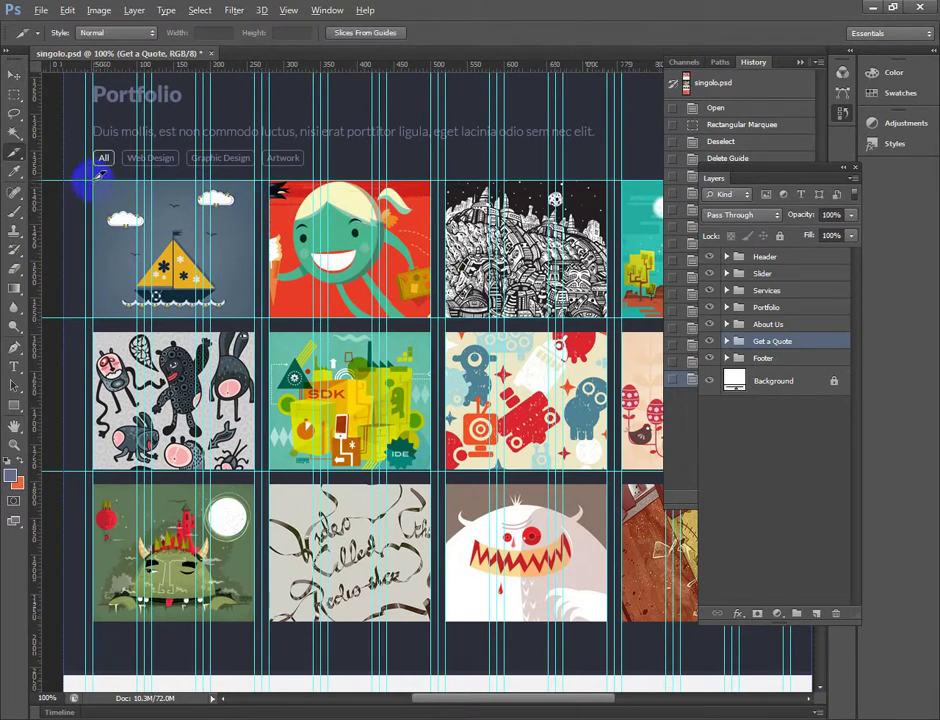
pyautogui.moveTo(101, 175); pyautogui.dragTo(258, 316)
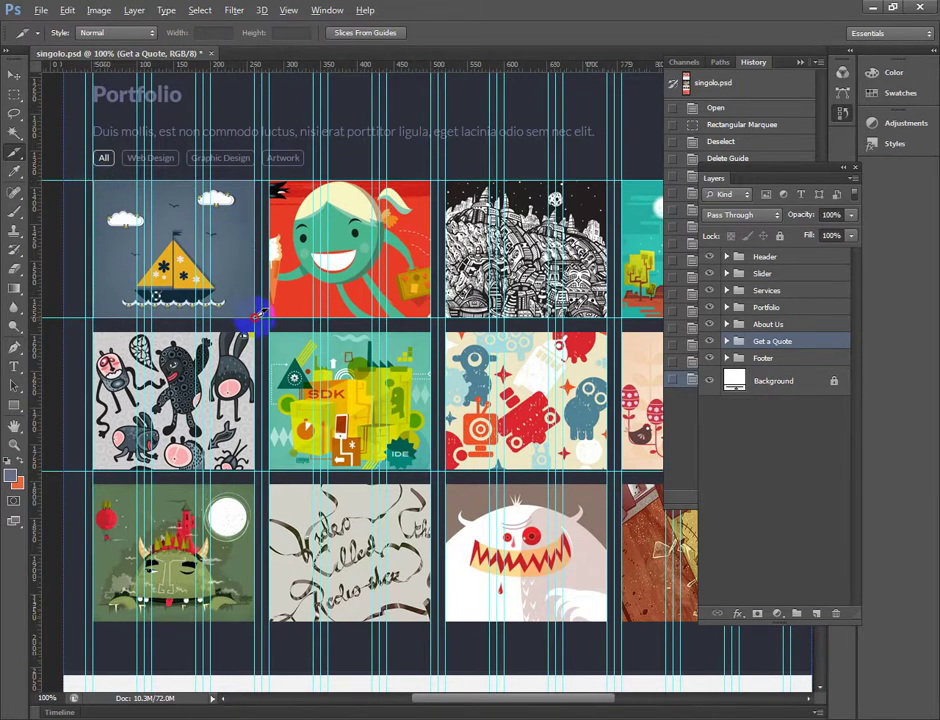
pyautogui.rightClick(224, 203)
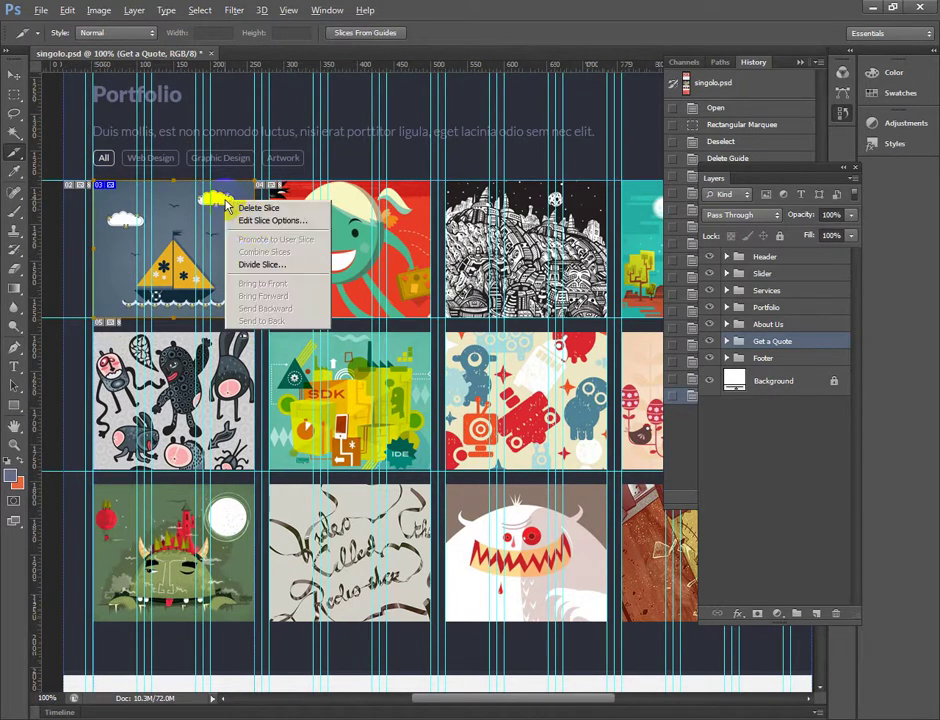
pyautogui.click(256, 220)
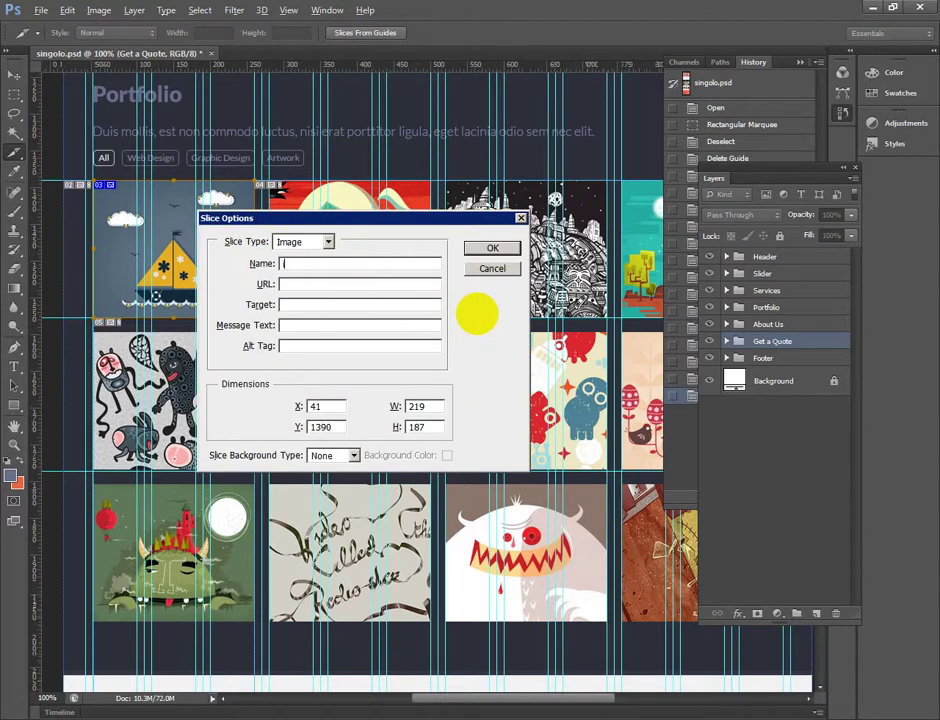
pyautogui.write('img1')
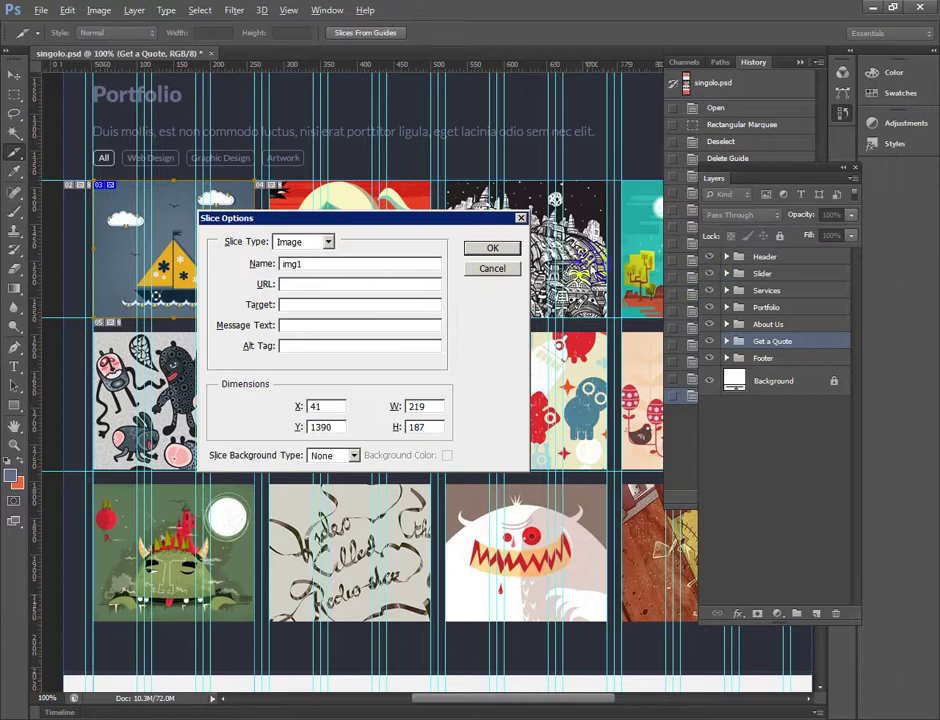
pyautogui.click(495, 250)
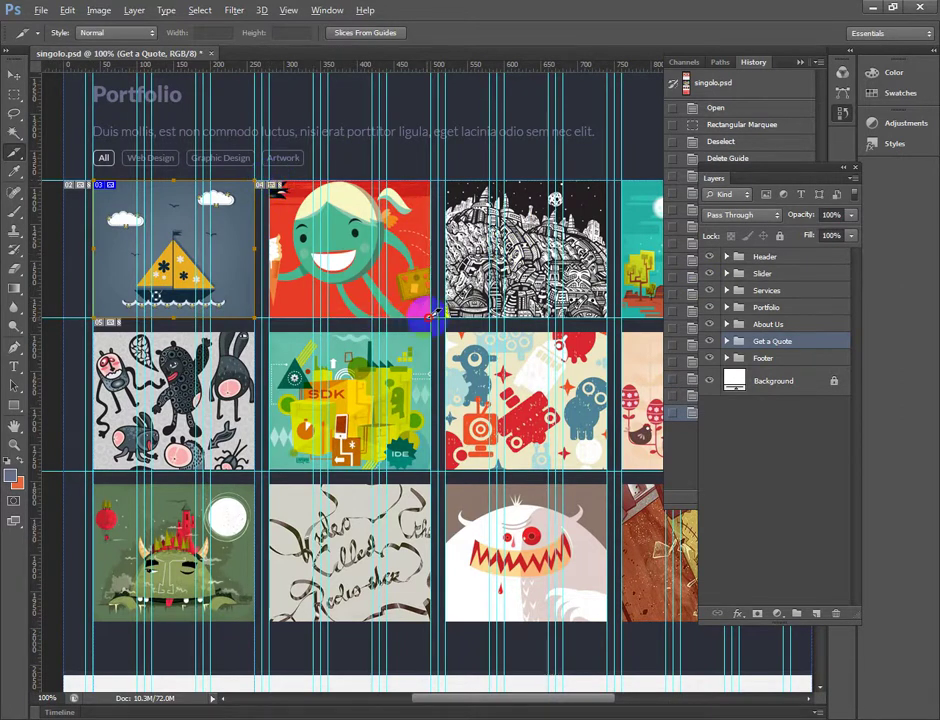
# Step: Slice the red thumbnail with the green character at about 220 × 187 px and name the slice img2
pyautogui.rightClick(402, 246)
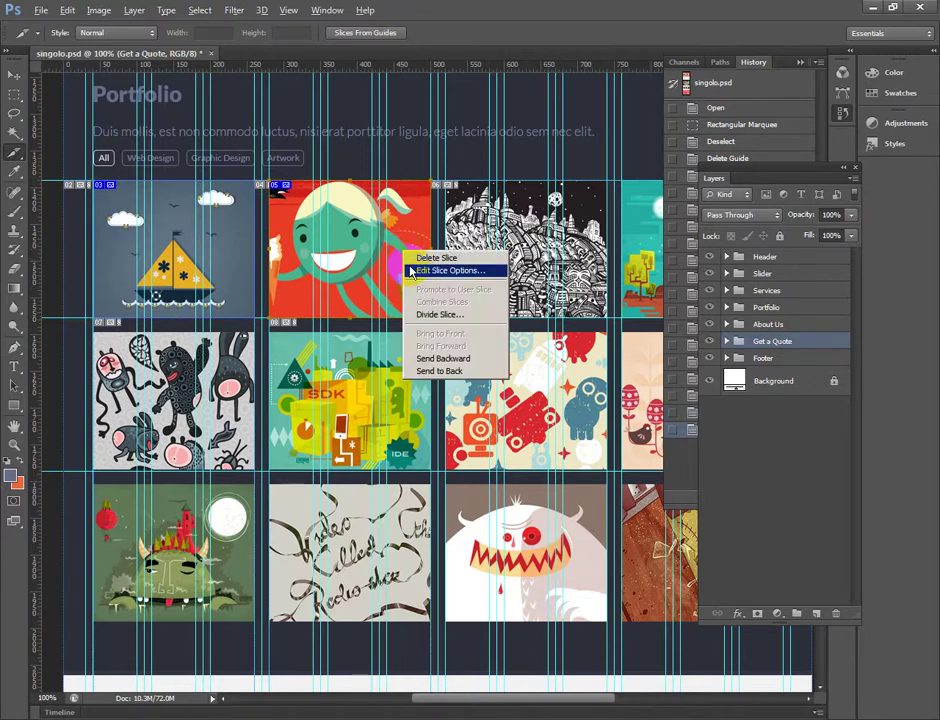
pyautogui.click(418, 268)
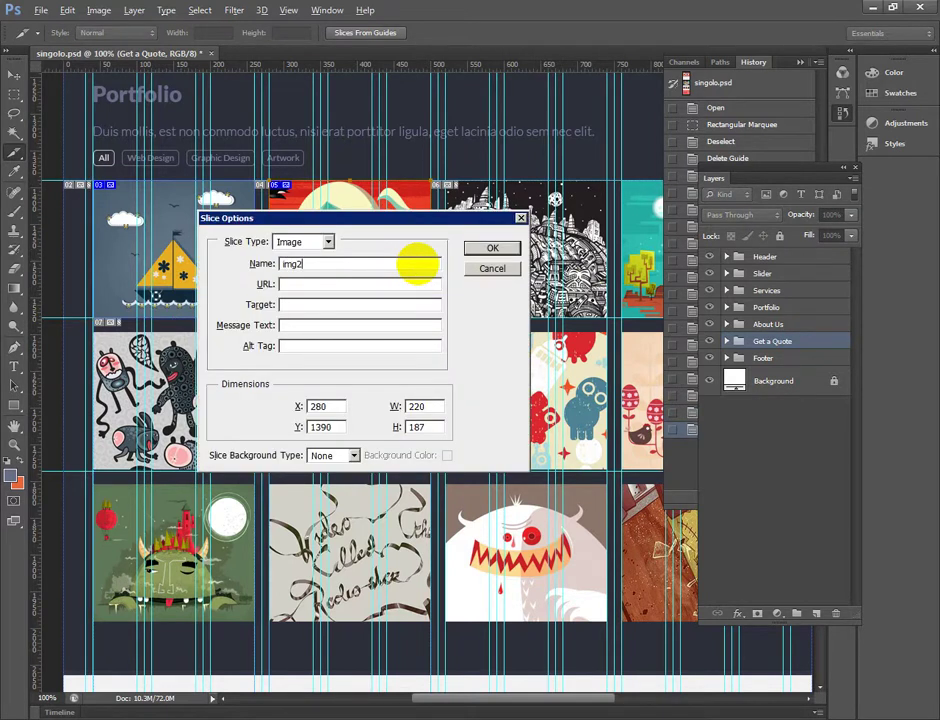
pyautogui.press('Return')
# Step: Slice the black-and-white cityscape thumbnail at about 219 × 188 px and name the slice img3
pyautogui.moveTo(545, 221); pyautogui.dragTo(185, 255)
pyautogui.click(143, 216)
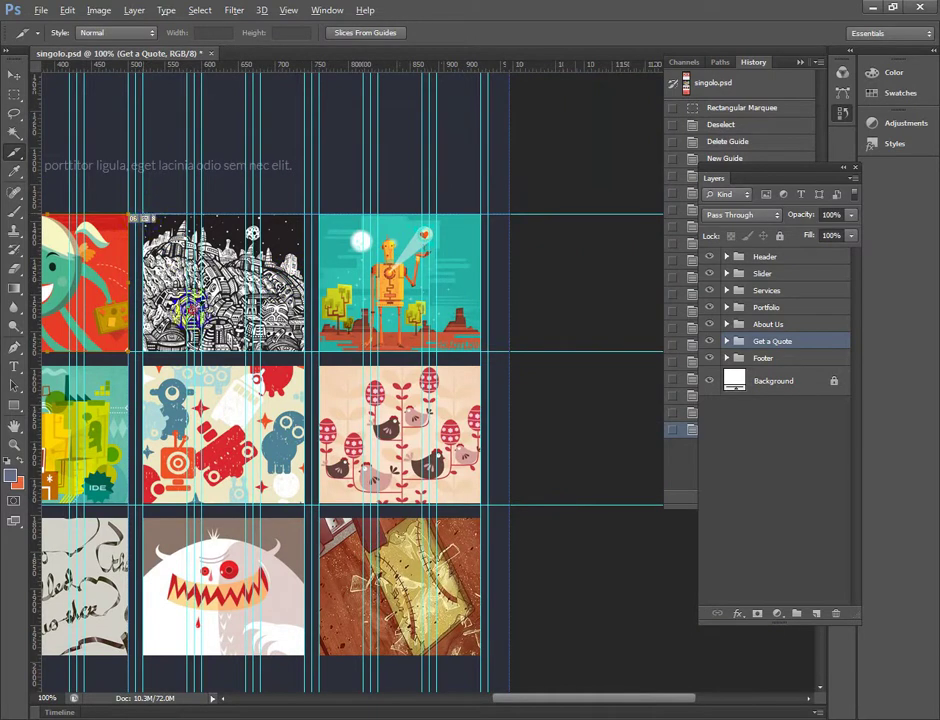
pyautogui.moveTo(268, 360); pyautogui.dragTo(300, 345)
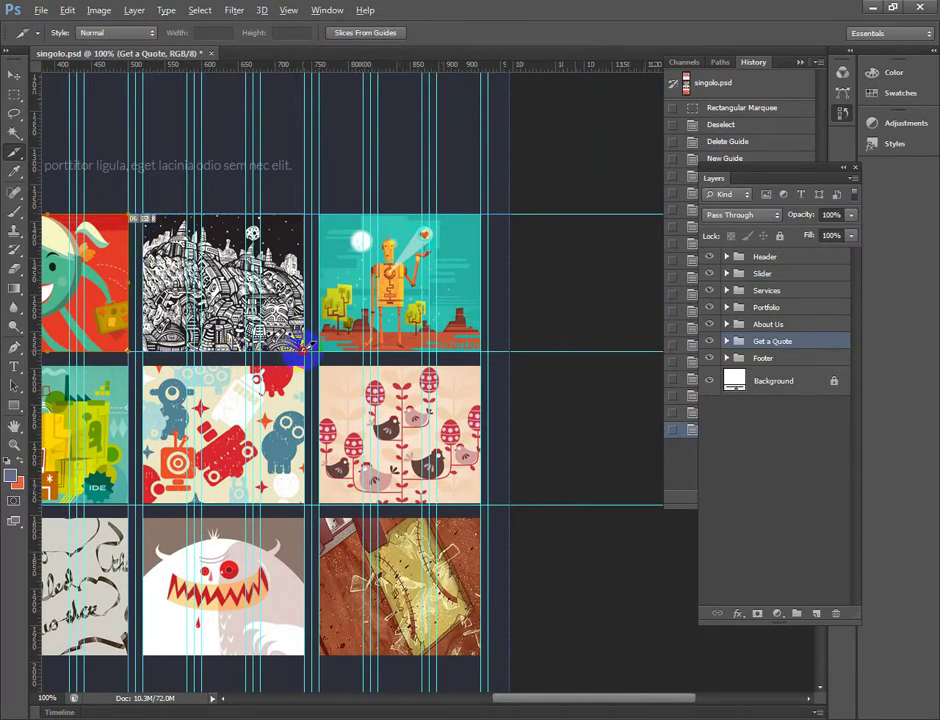
pyautogui.rightClick(281, 270)
pyautogui.click(298, 300)
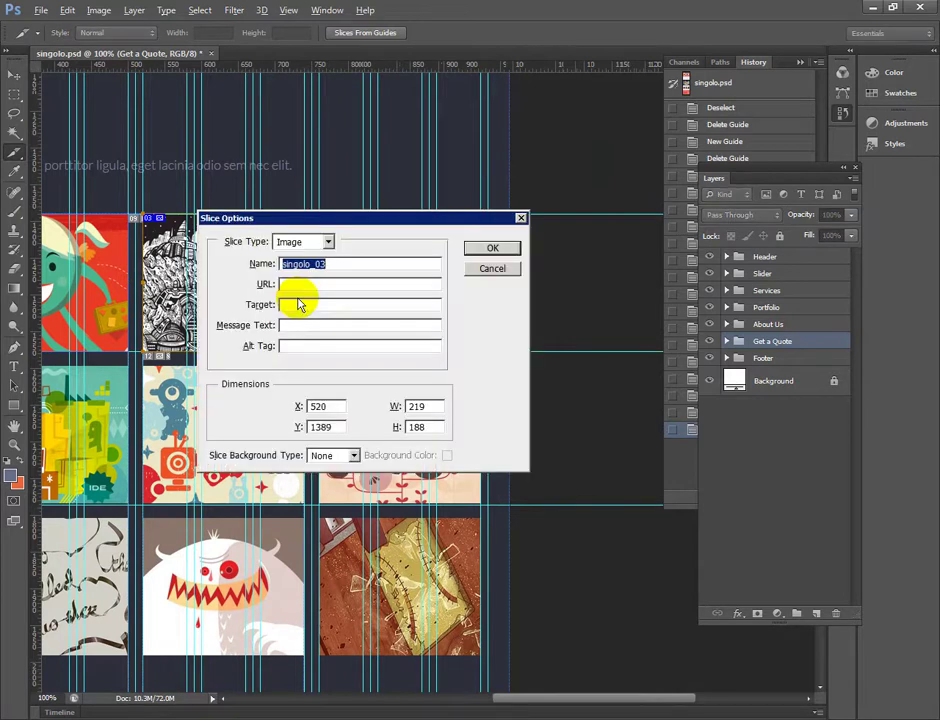
pyautogui.press('BackSpace')
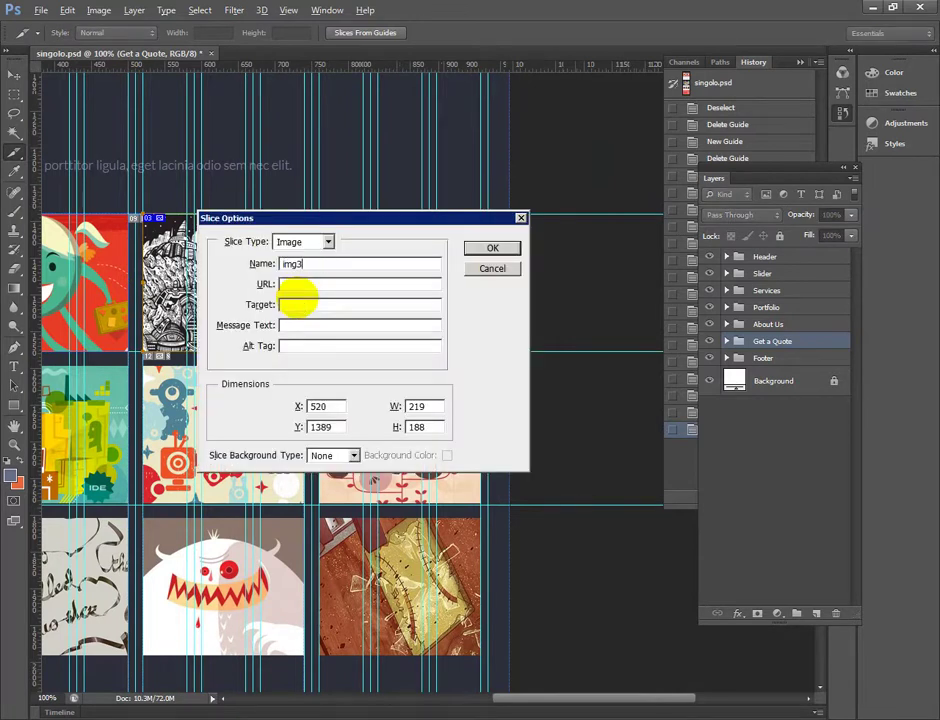
pyautogui.click(492, 248)
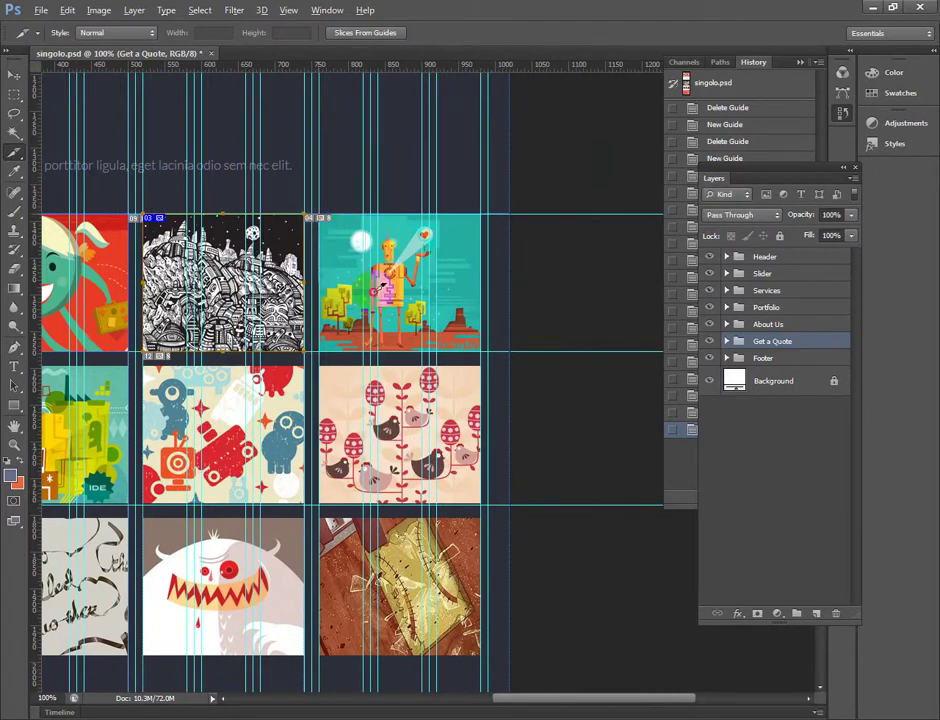
# Step: Slice the robot thumbnail at the end of the first Portfolio row at about 221 × 187 px and name it img4
pyautogui.click(476, 346)
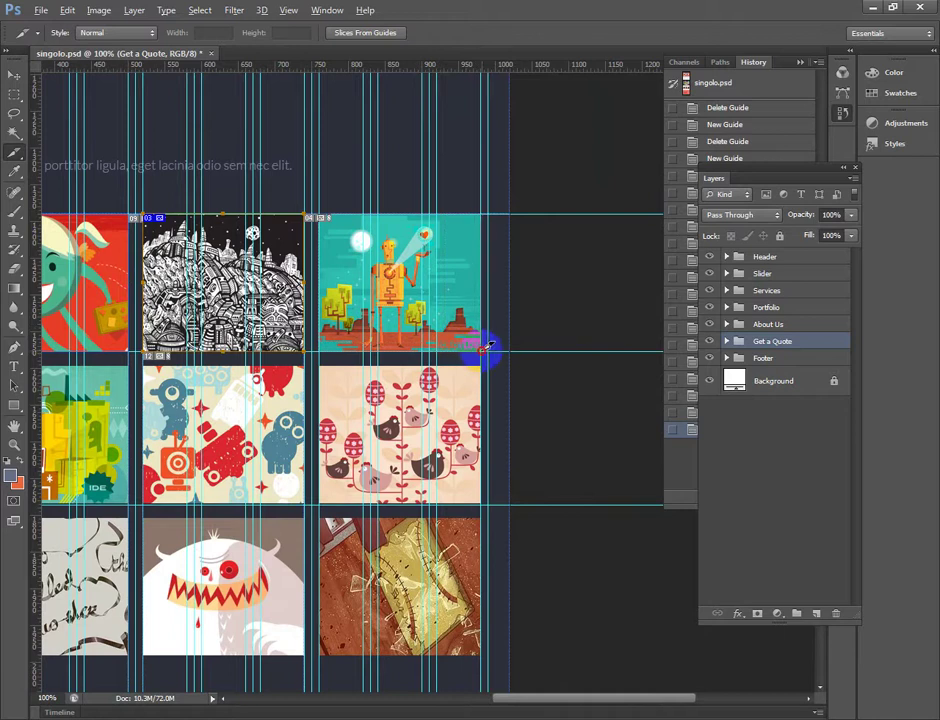
pyautogui.rightClick(452, 275)
pyautogui.click(464, 294)
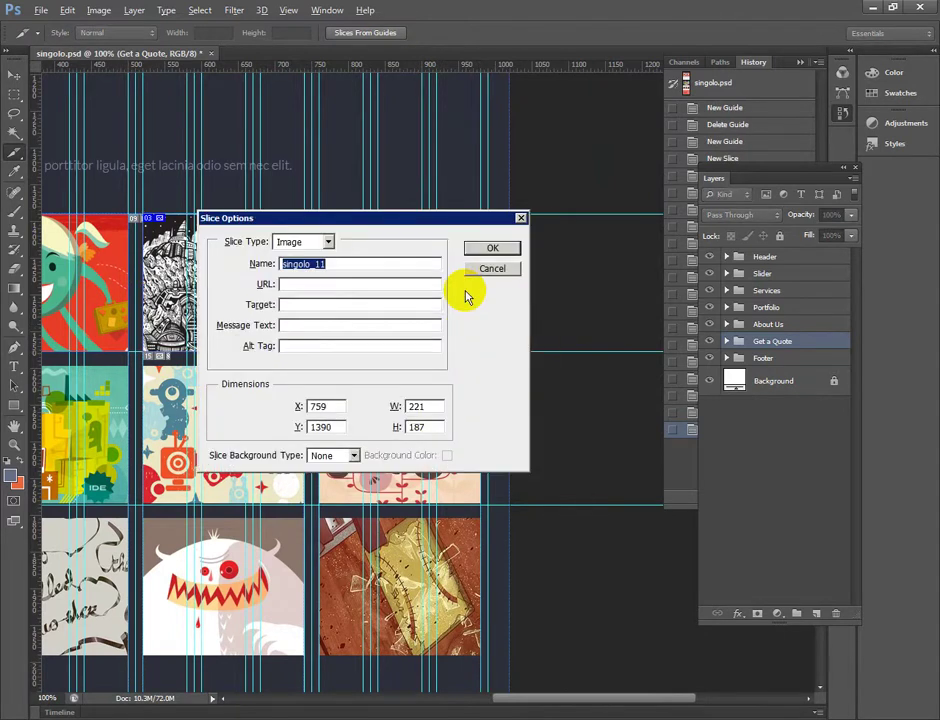
pyautogui.press('BackSpace')
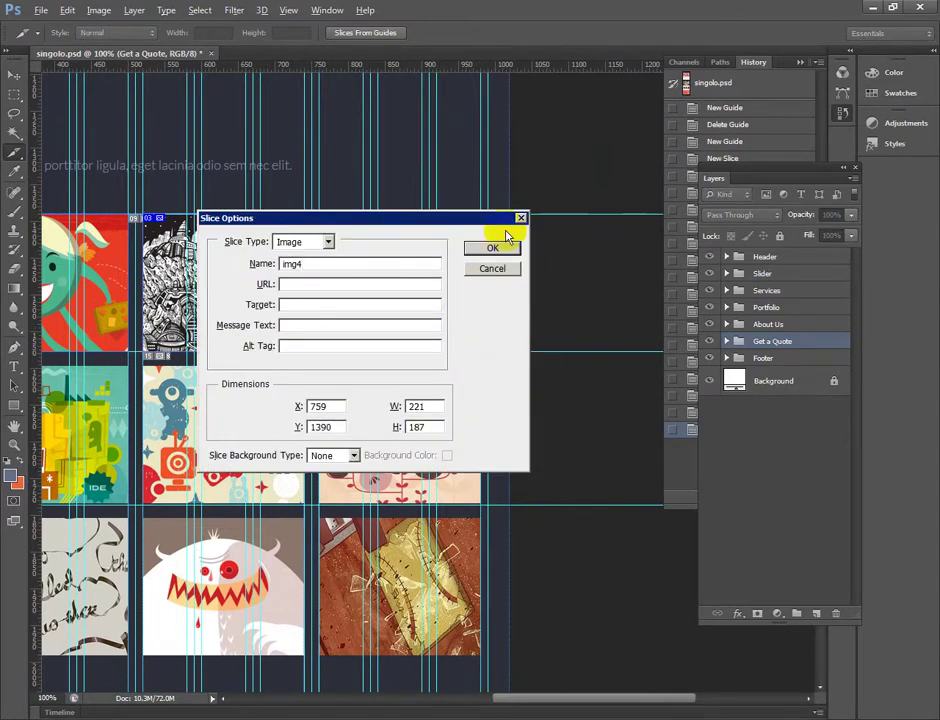
pyautogui.click(489, 248)
# Step: Start a Save for Web export and select all four sliced thumbnails in the first Portfolio row
pyautogui.moveTo(322, 461); pyautogui.dragTo(365, 401)
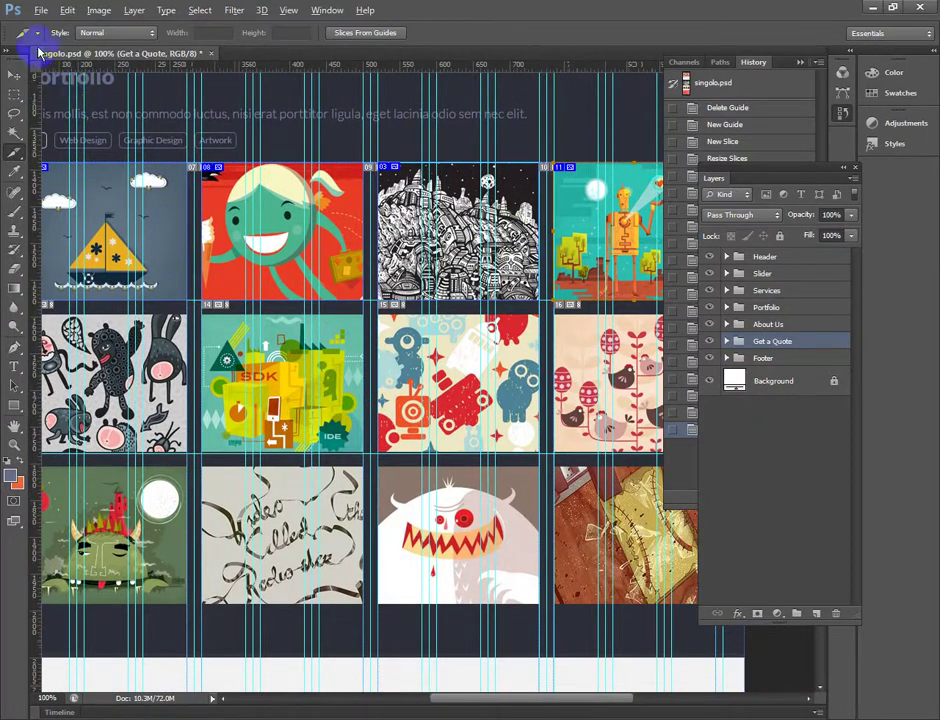
pyautogui.click(41, 11)
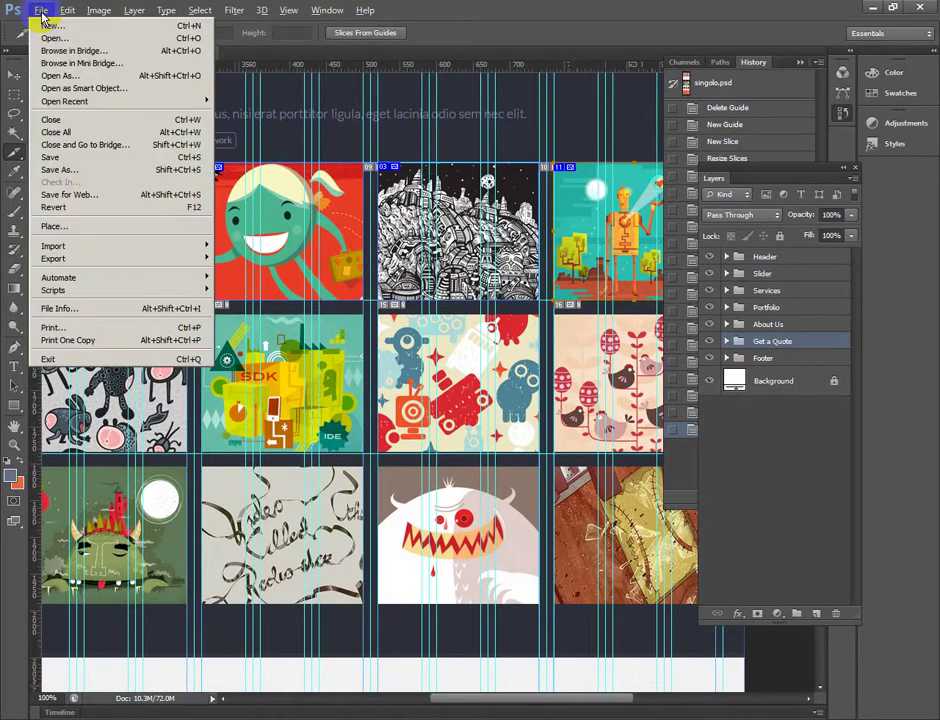
pyautogui.click(45, 194)
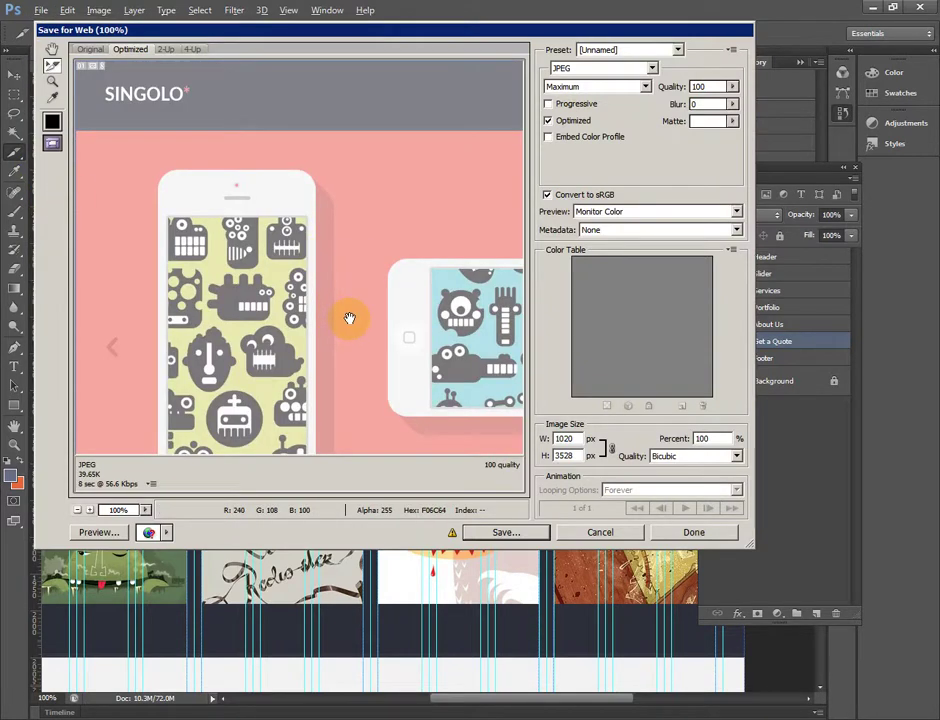
pyautogui.moveTo(372, 405); pyautogui.dragTo(367, 177)
pyautogui.moveTo(310, 367); pyautogui.dragTo(300, 126)
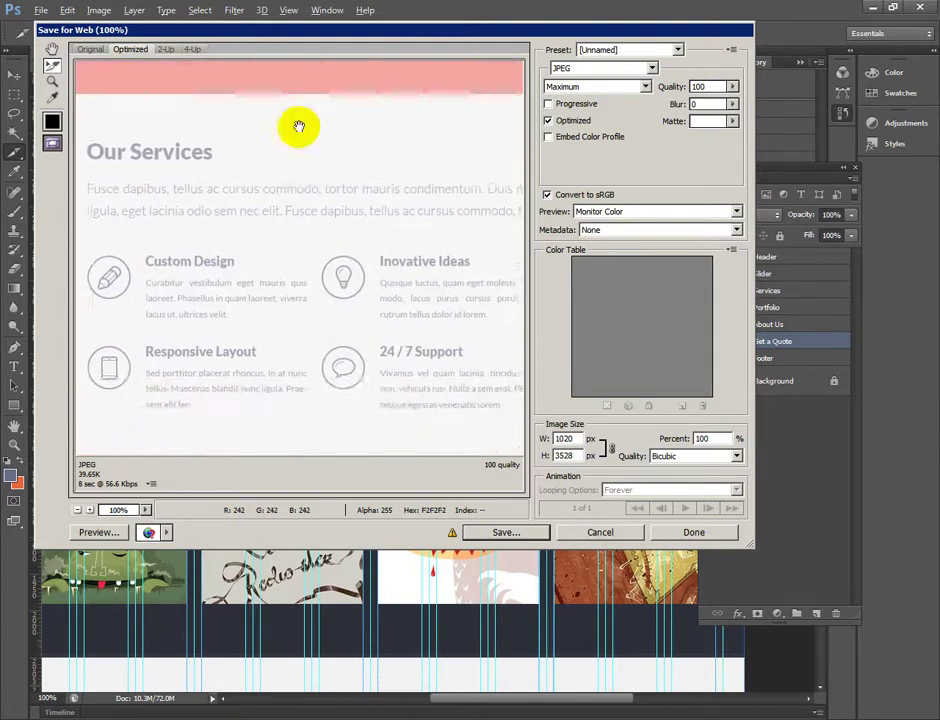
pyautogui.moveTo(326, 308); pyautogui.dragTo(328, 234)
pyautogui.moveTo(326, 445); pyautogui.dragTo(344, 292)
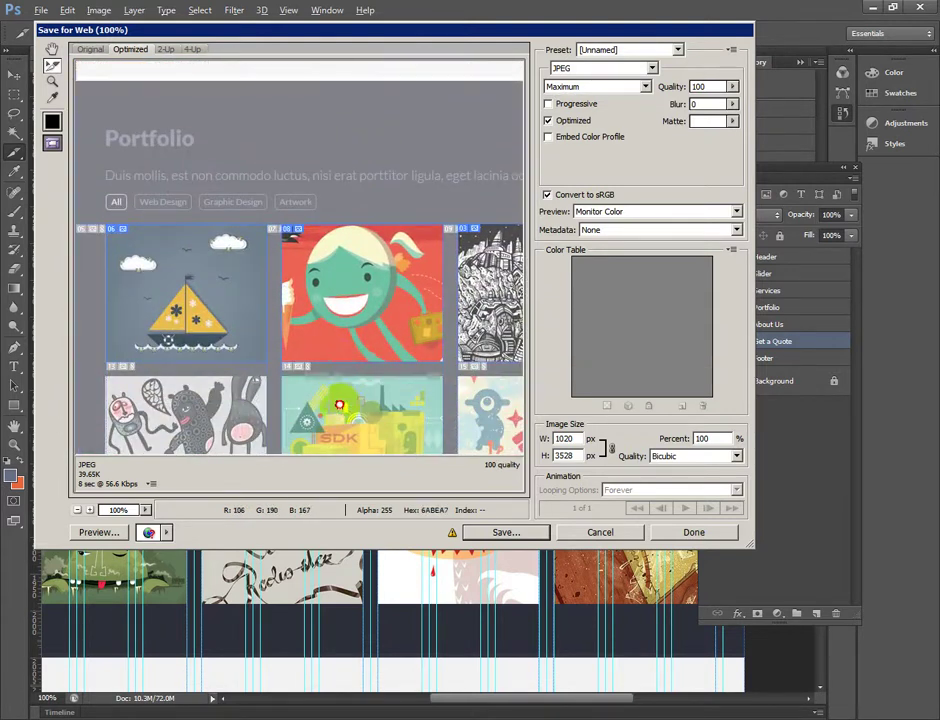
pyautogui.moveTo(350, 414); pyautogui.dragTo(358, 370)
pyautogui.click(220, 272)
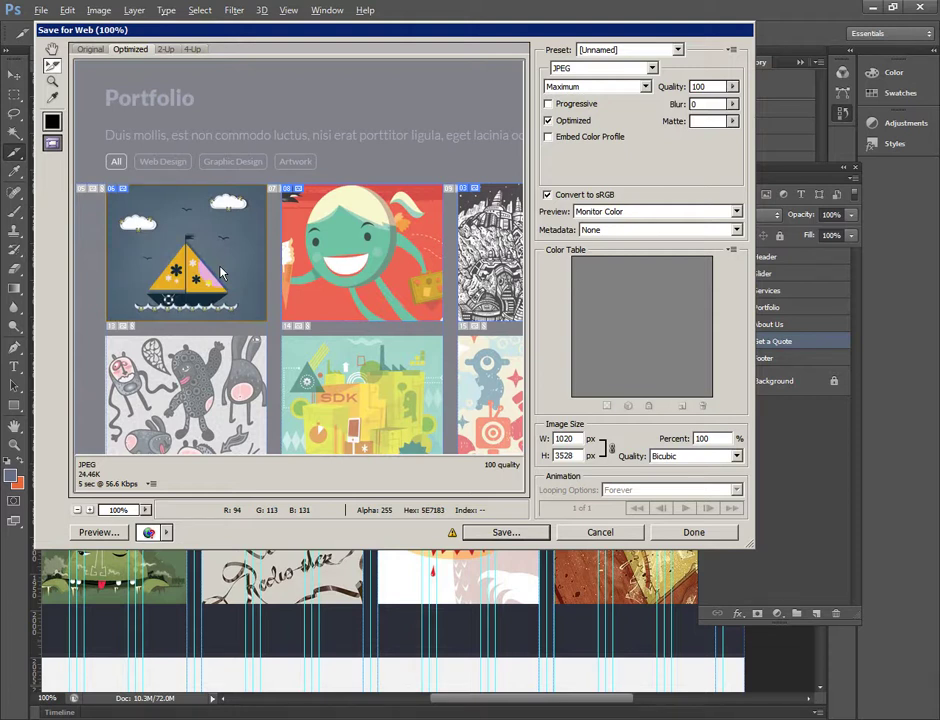
pyautogui.click(300, 225)
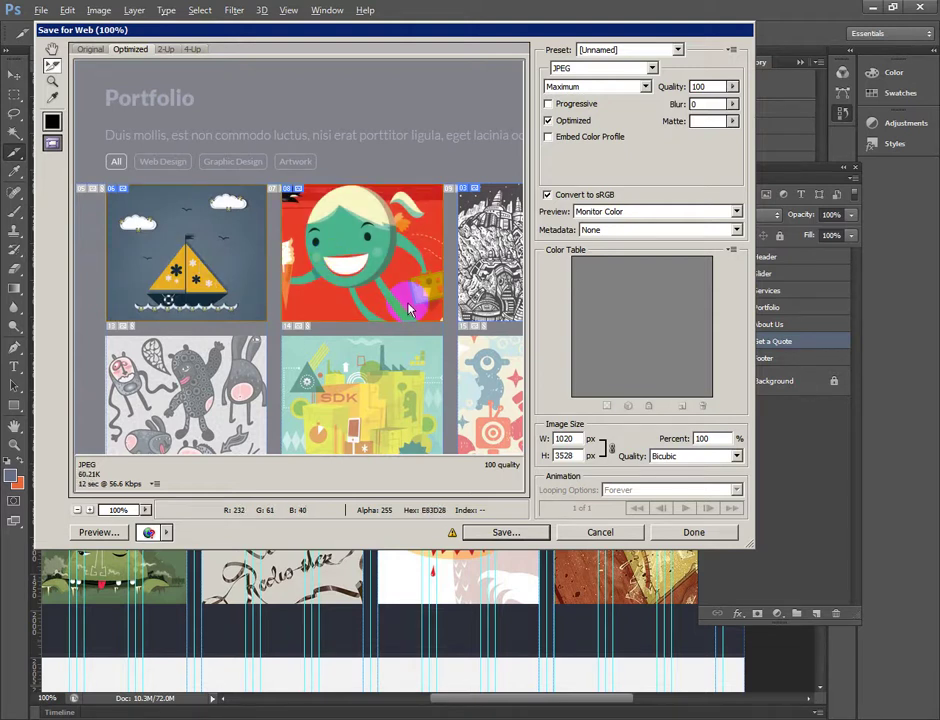
pyautogui.moveTo(305, 218); pyautogui.dragTo(74, 218)
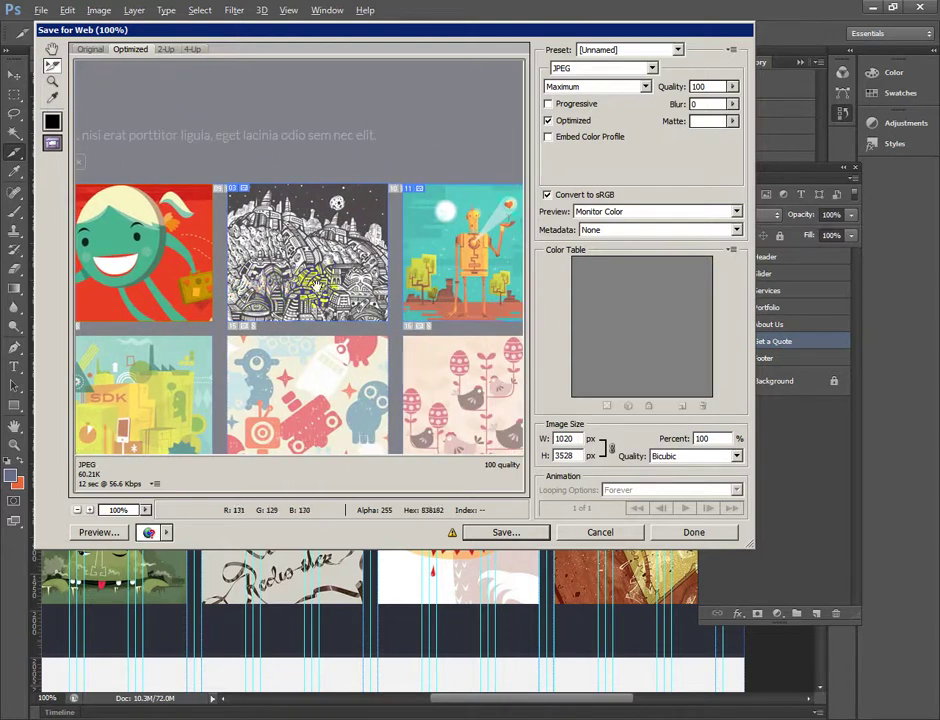
pyautogui.click(234, 200)
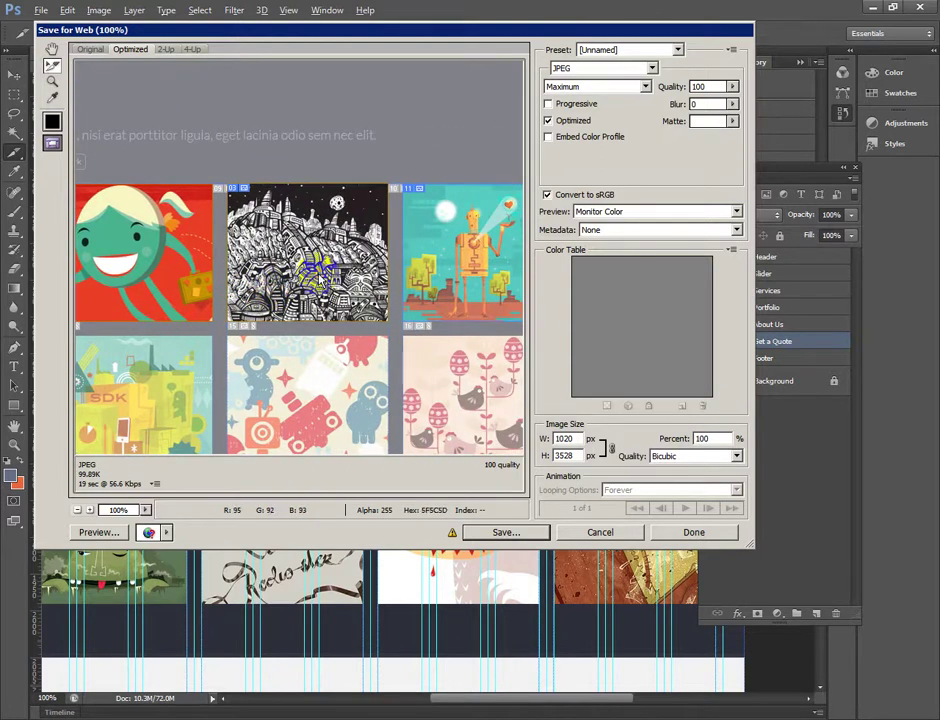
pyautogui.click(432, 300)
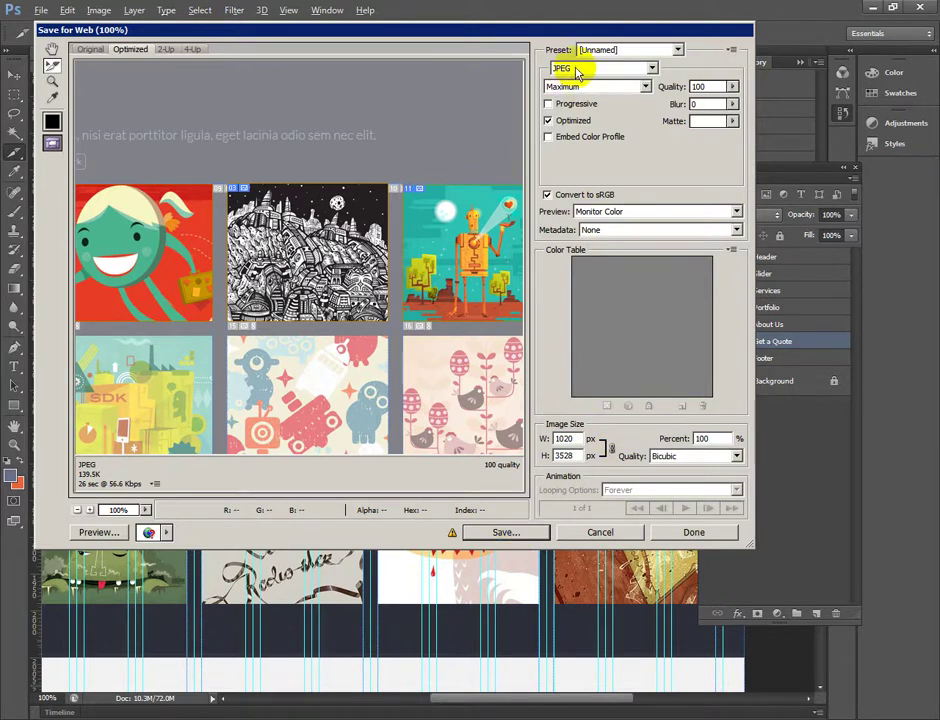
# Step: Export the selected slices as maximum-quality JPEGs, then revert singolo.psd to its saved version without updating the text layers
pyautogui.click(508, 531)
pyautogui.click(432, 425)
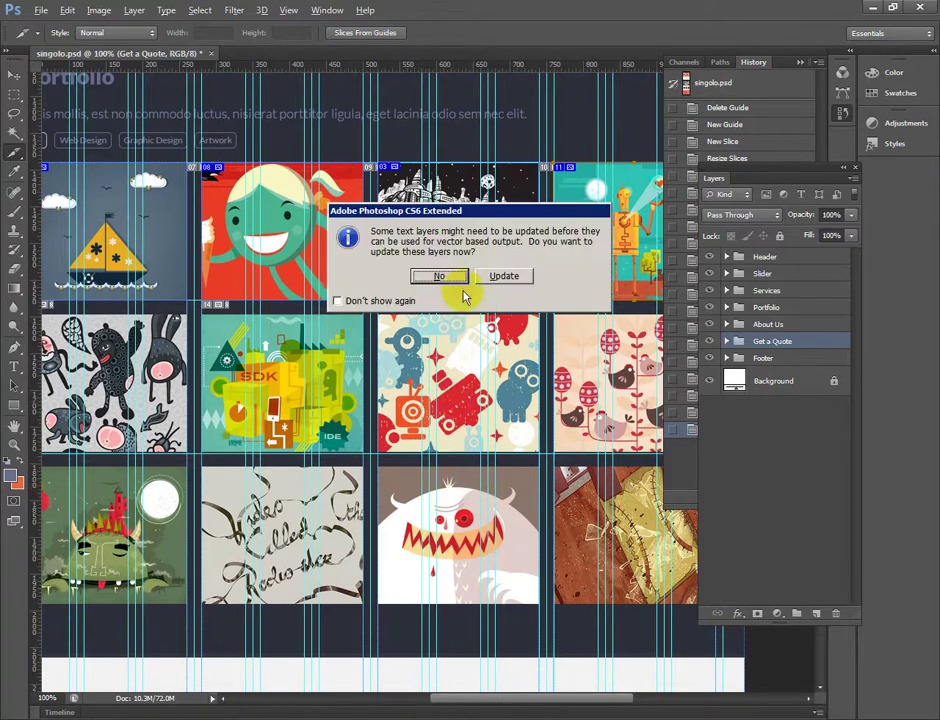
pyautogui.click(455, 276)
pyautogui.moveTo(148, 288); pyautogui.dragTo(252, 323)
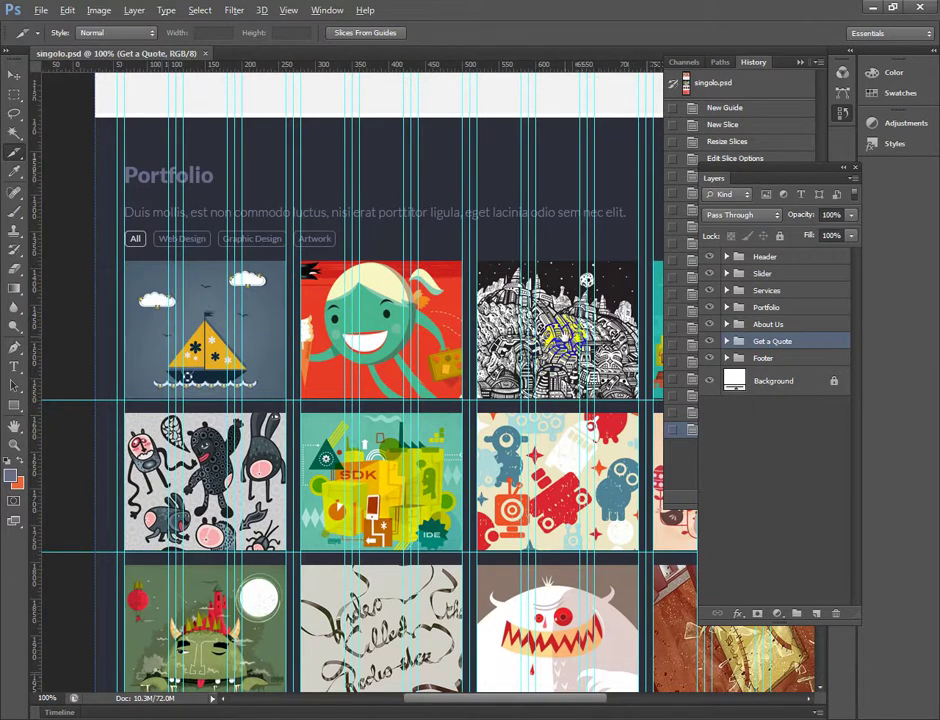
pyautogui.hscroll(3, 360, 380)
pyautogui.hscroll(-3, 360, 380)
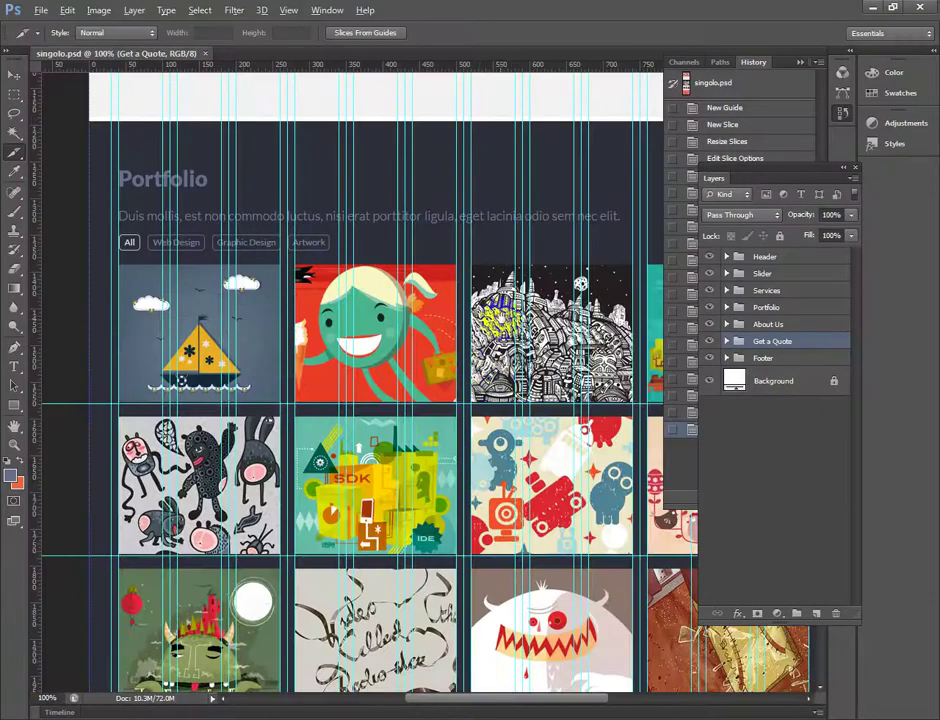
pyautogui.hscroll(3, 350, 380)
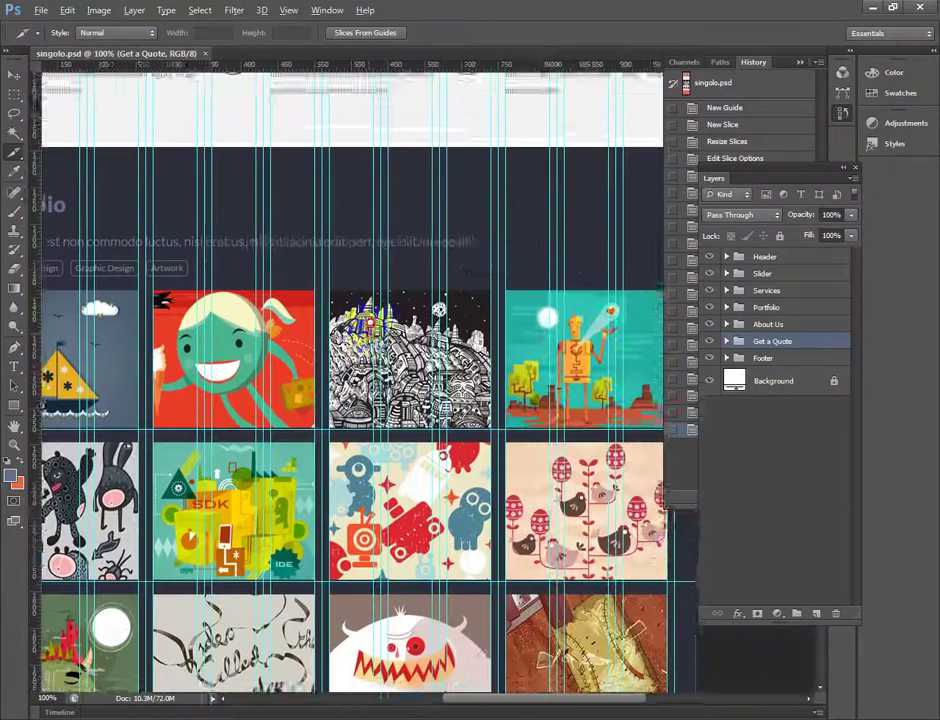
pyautogui.hscroll(-3, 447, 300)
pyautogui.scroll(2, 447, 319)
pyautogui.scroll(-2, 445, 269)
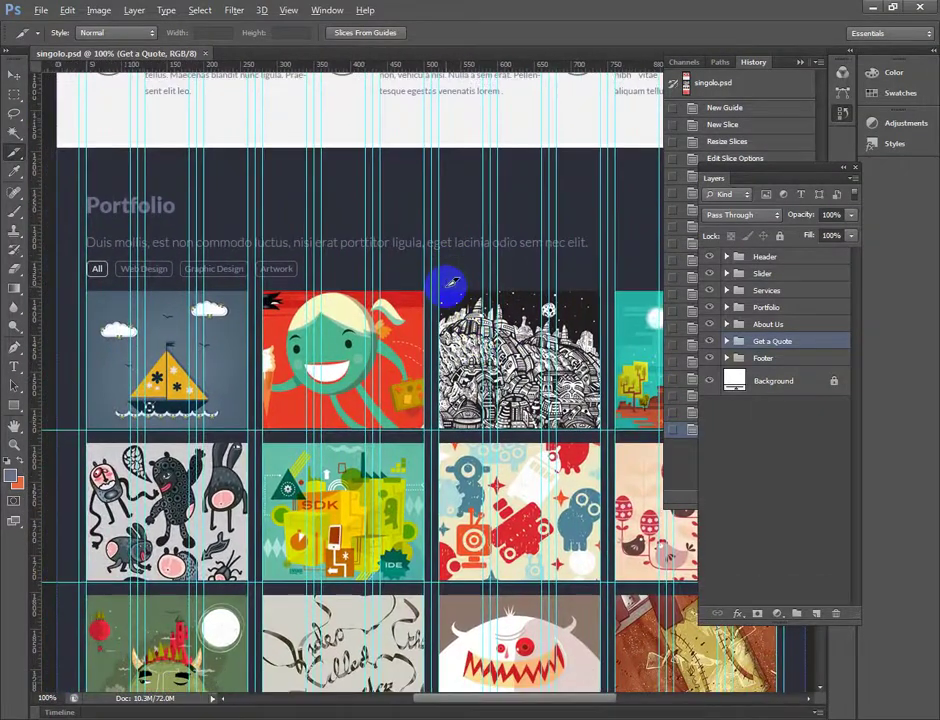